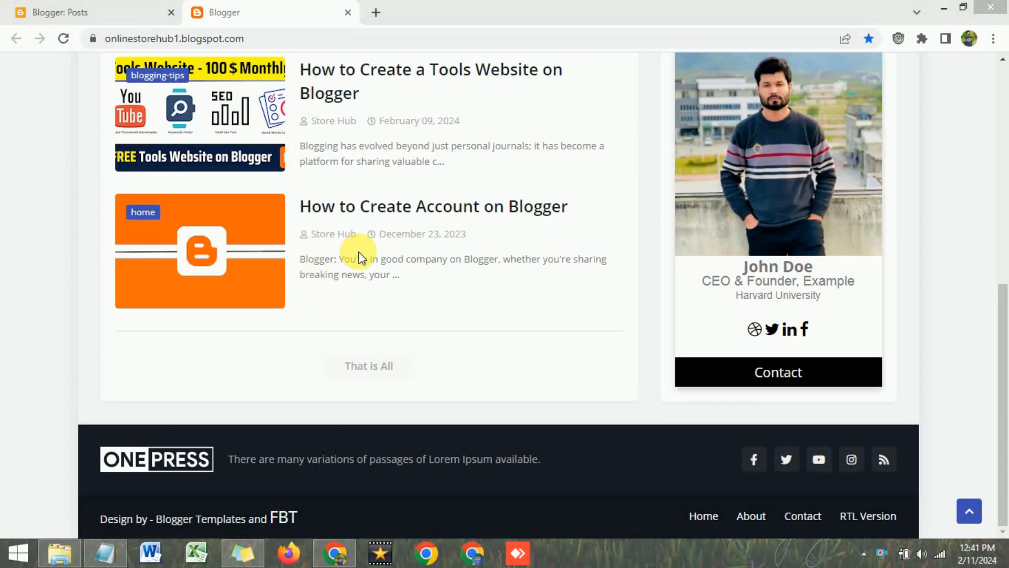
# Inspect the User Profile Card heading on the live blog page
pyautogui.scroll(2, 1006, 332)
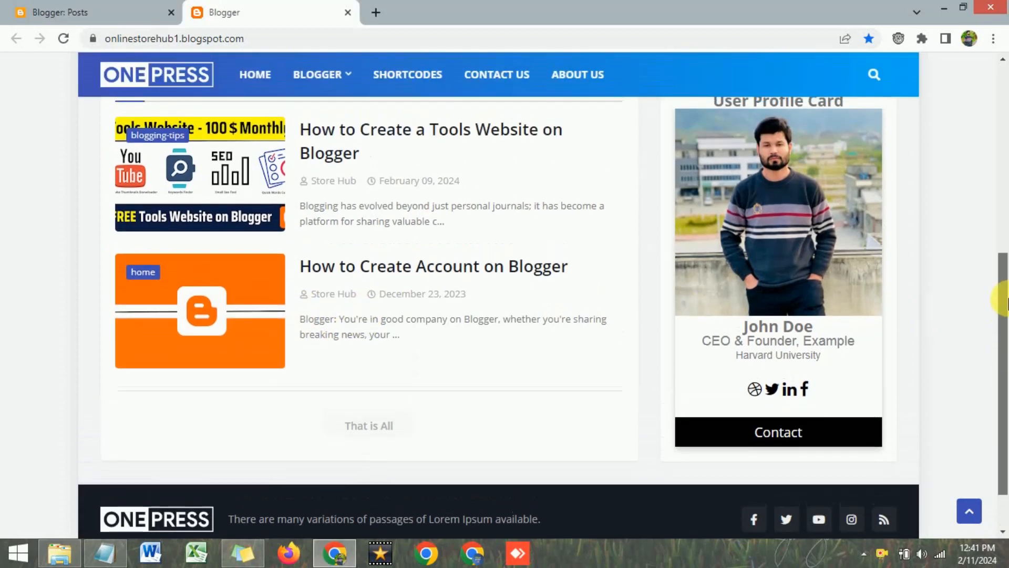
pyautogui.scroll(-2, 1007, 294)
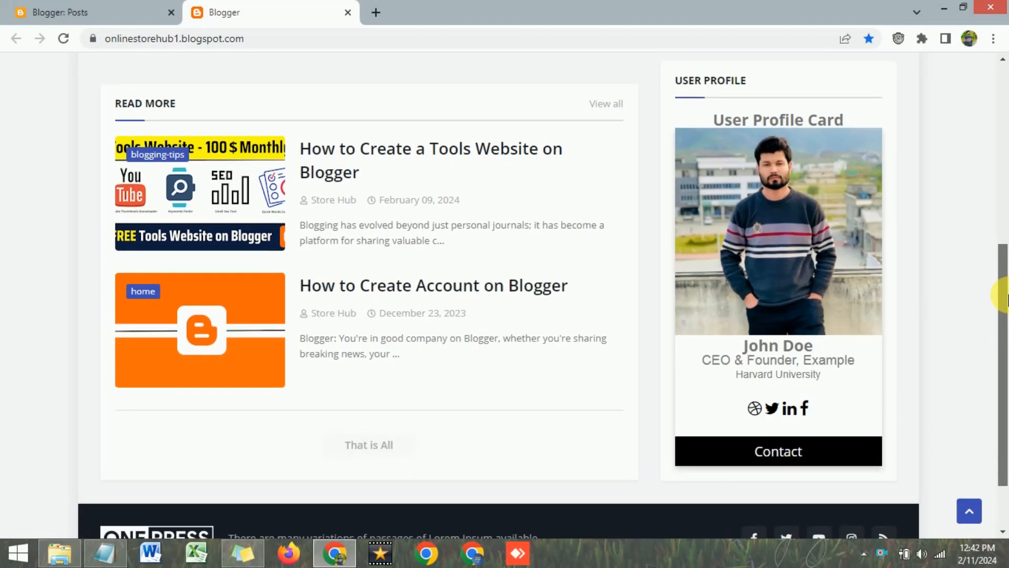
pyautogui.moveTo(1007, 305); pyautogui.dragTo(1006, 297)
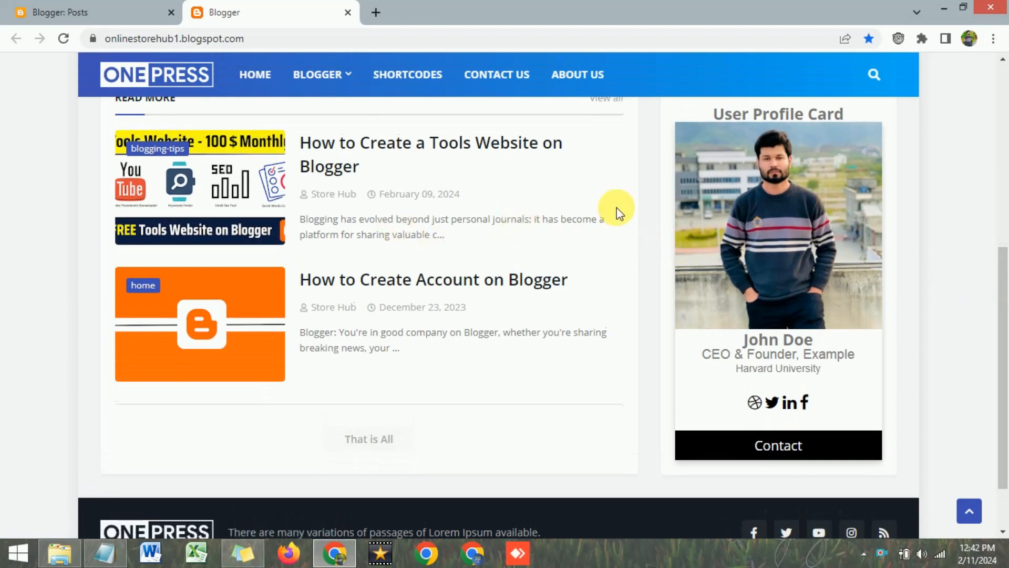
pyautogui.scroll(1, 754, 235)
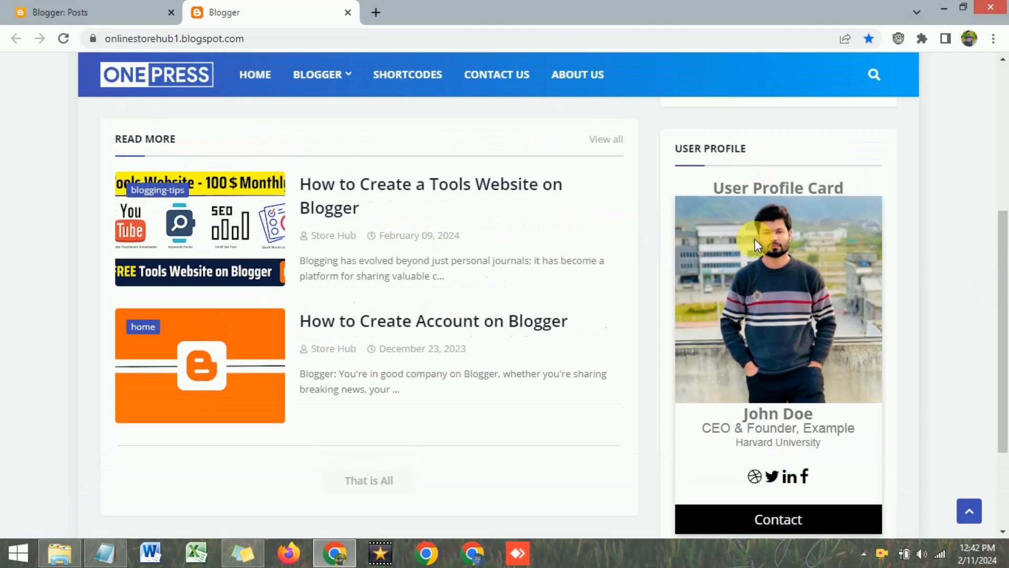
pyautogui.moveTo(715, 190); pyautogui.dragTo(845, 188)
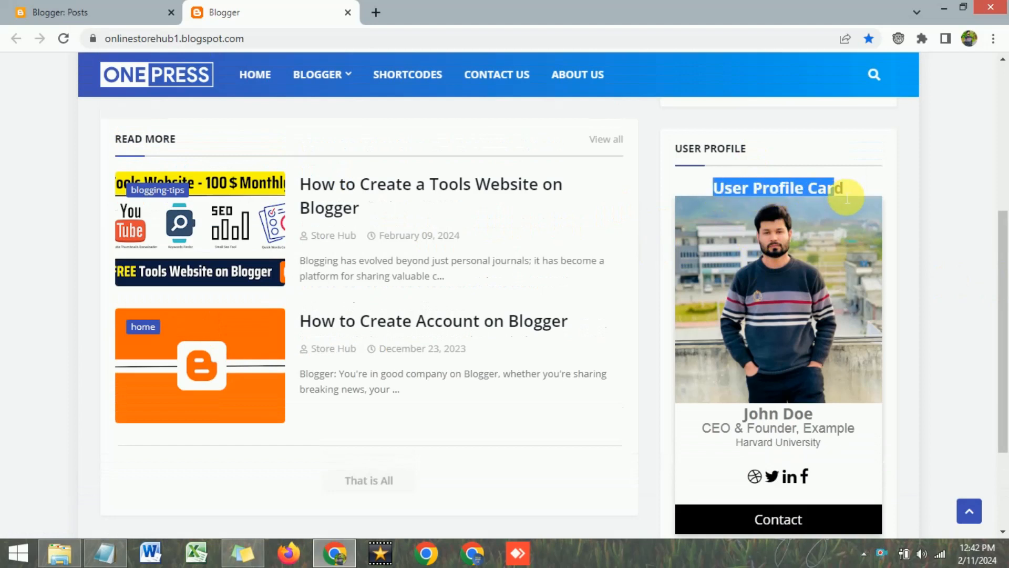
pyautogui.scroll(-2, 770, 269)
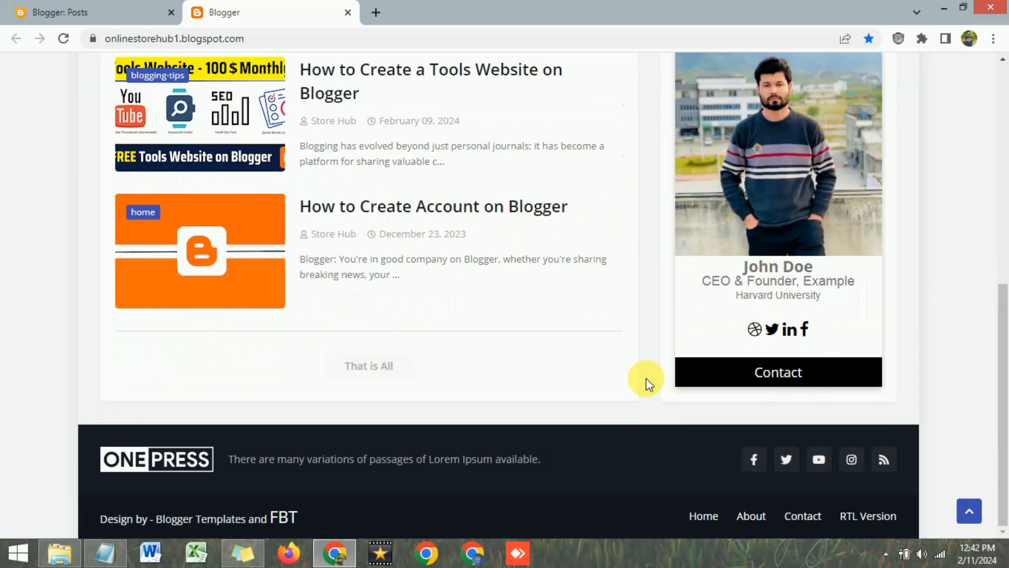
pyautogui.scroll(2, 643, 340)
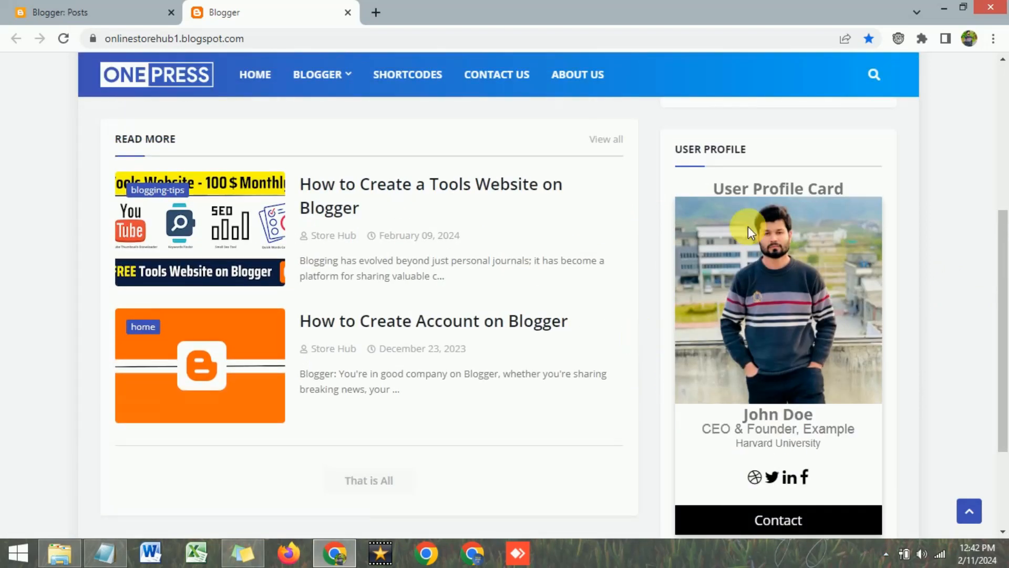
pyautogui.scroll(-2, 731, 239)
pyautogui.scroll(1, 752, 278)
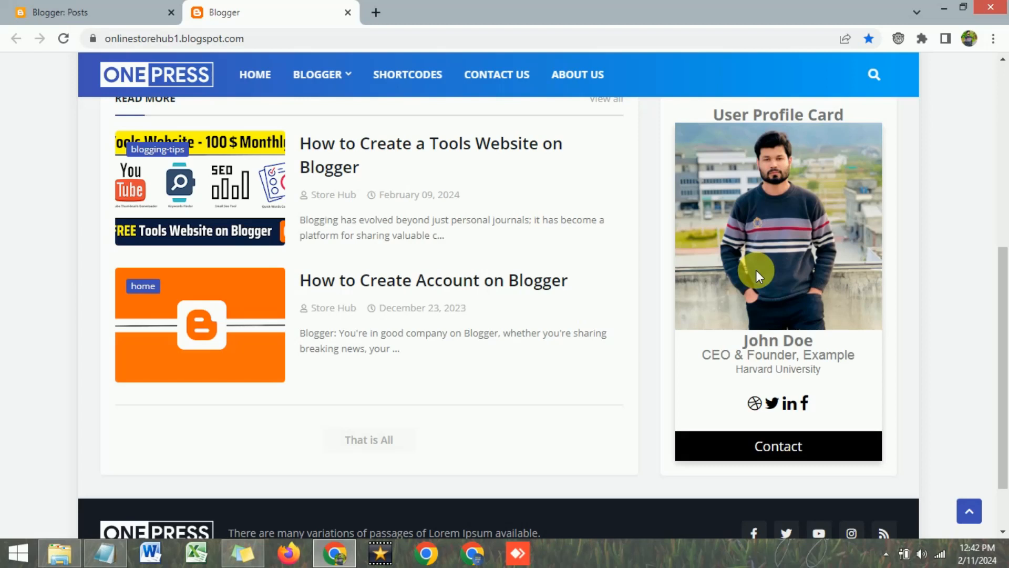
# Review the name shown on the live profile card
pyautogui.scroll(1, 772, 287)
pyautogui.scroll(-1, 771, 300)
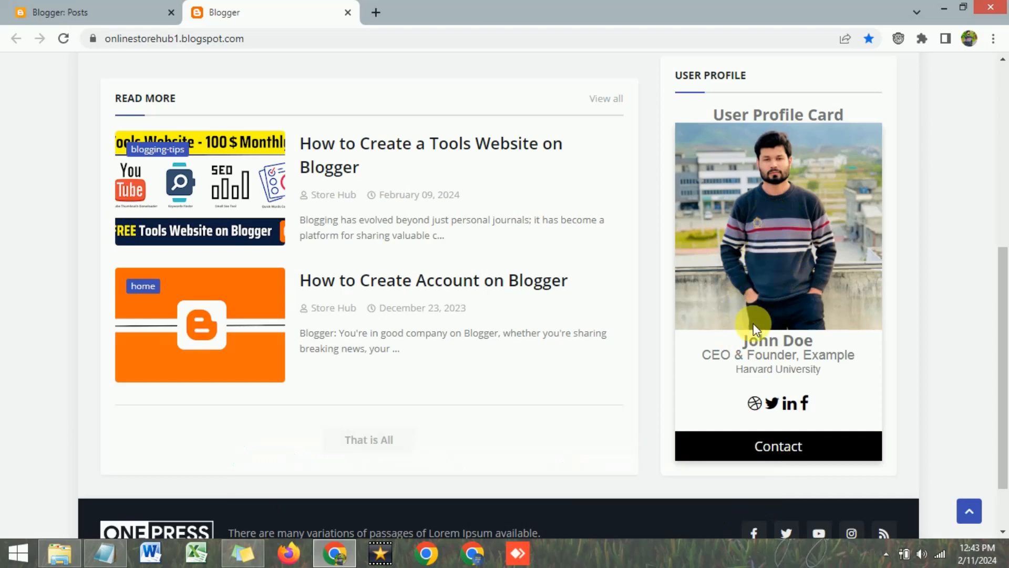
pyautogui.moveTo(743, 341); pyautogui.dragTo(804, 341)
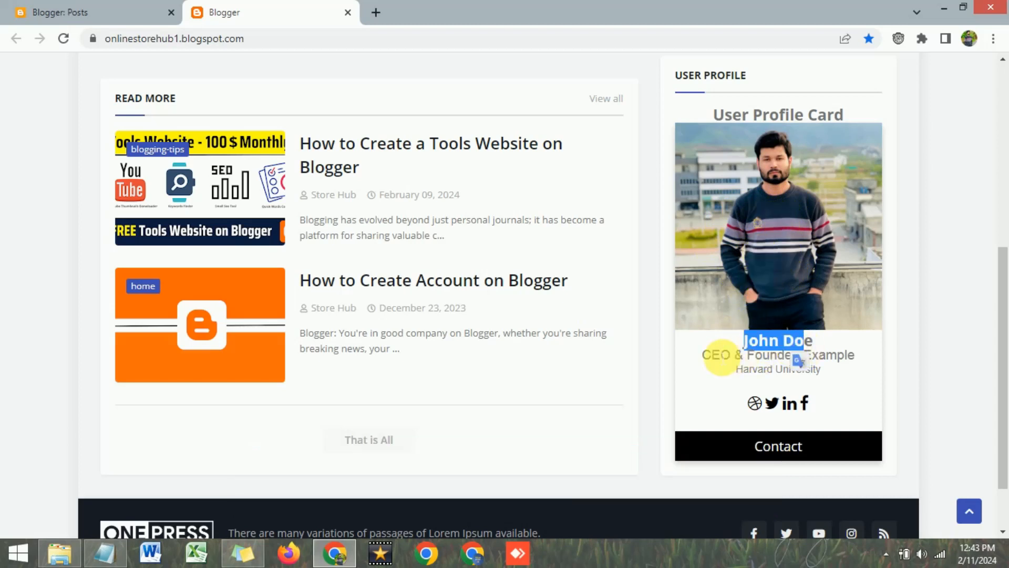
pyautogui.click(716, 357)
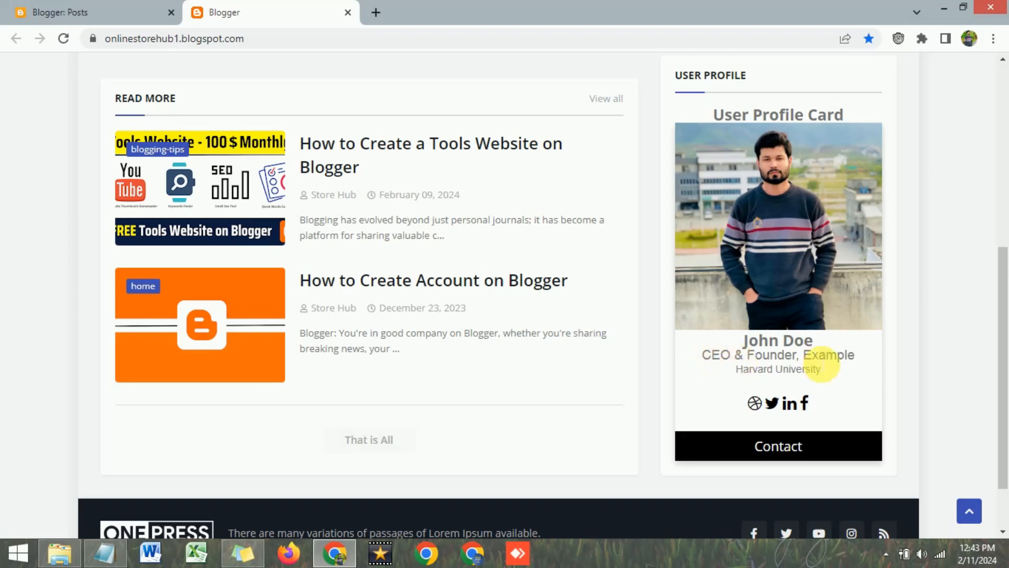
pyautogui.scroll(-2, 804, 354)
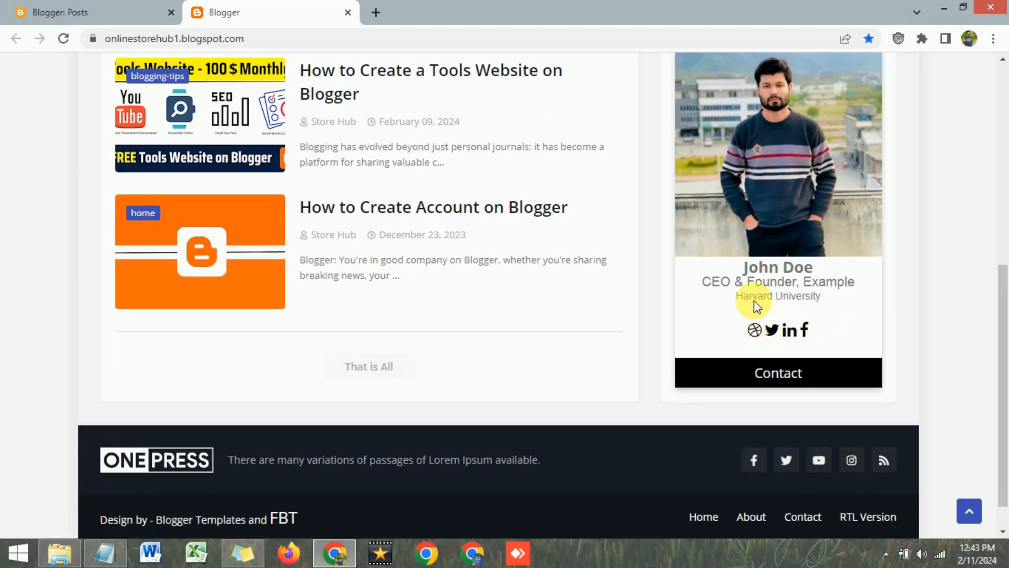
pyautogui.scroll(1, 739, 266)
pyautogui.scroll(1, 737, 266)
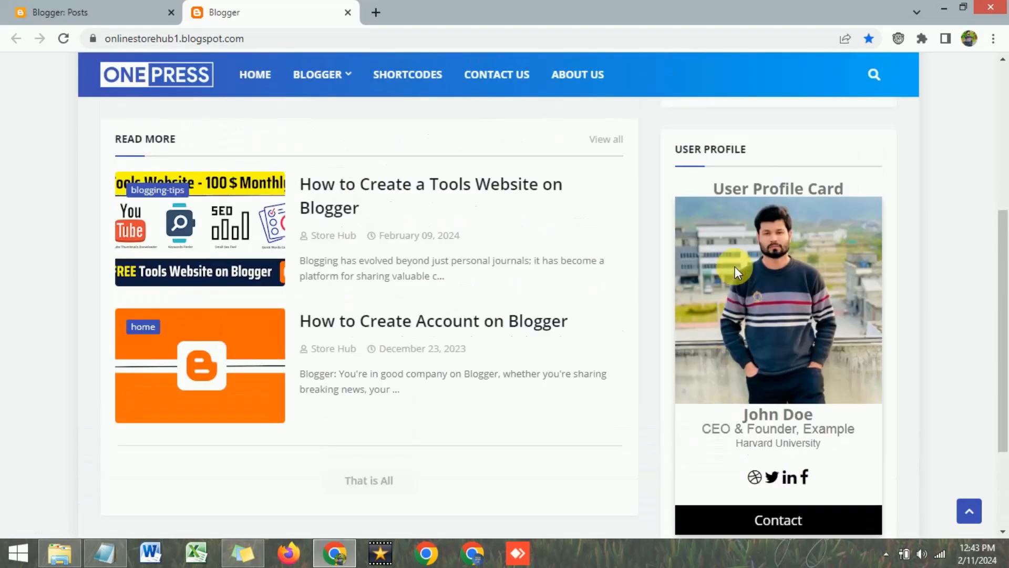
pyautogui.scroll(-1, 731, 267)
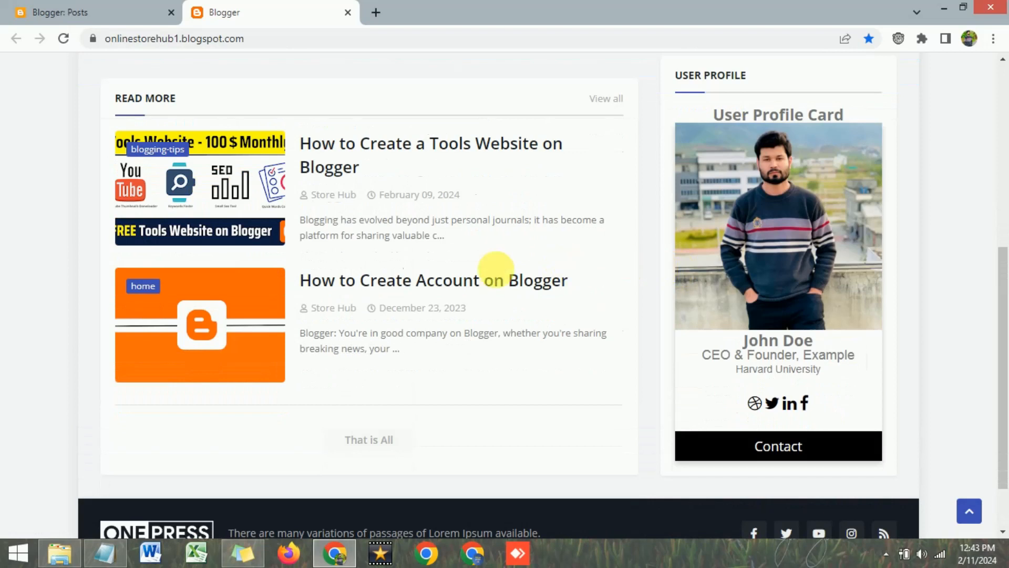
# Open the blog's Layout page and the Main Sidebar User Profile gadget's settings
pyautogui.click(107, 8)
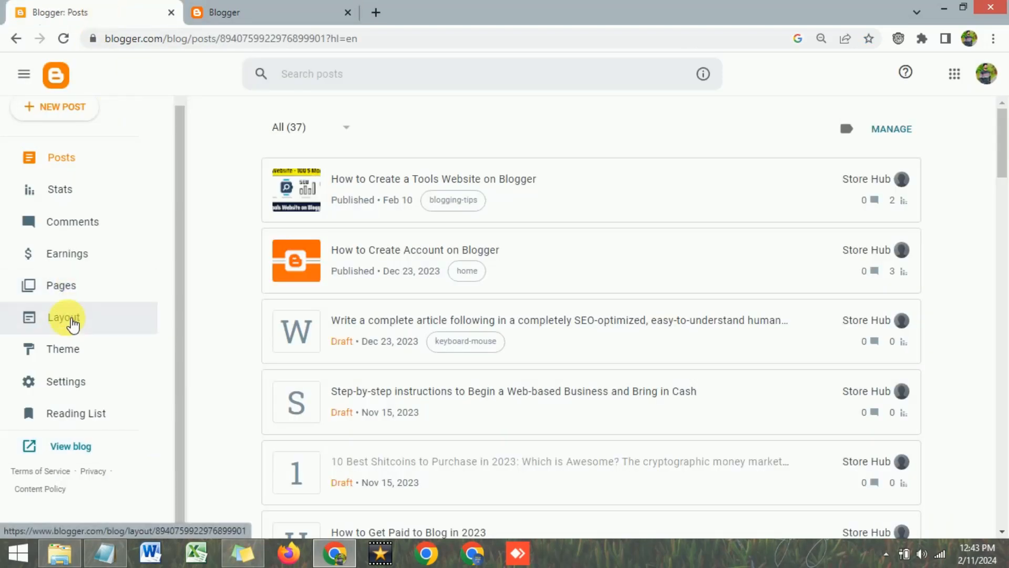
pyautogui.click(72, 325)
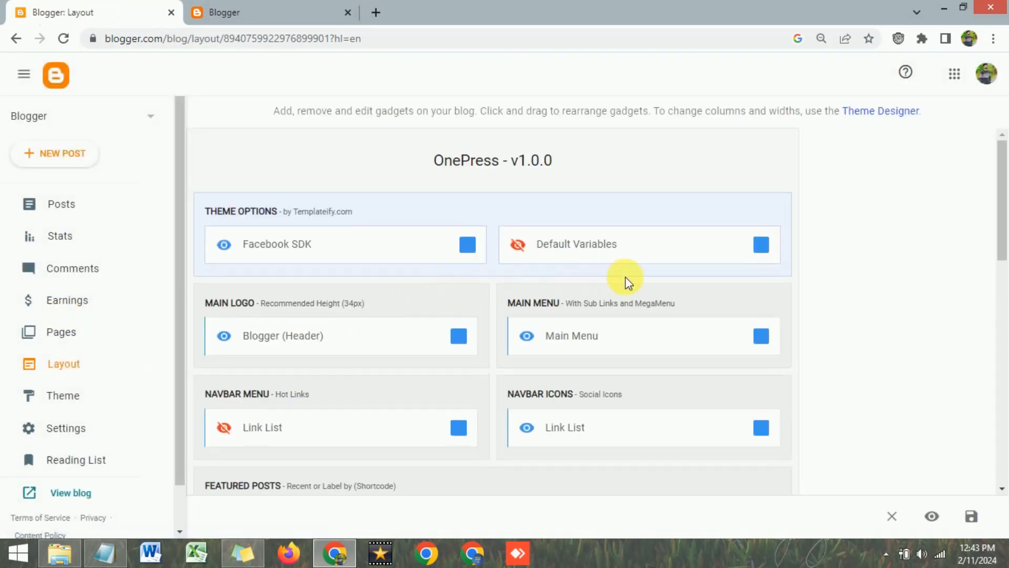
pyautogui.scroll(-5, 627, 282)
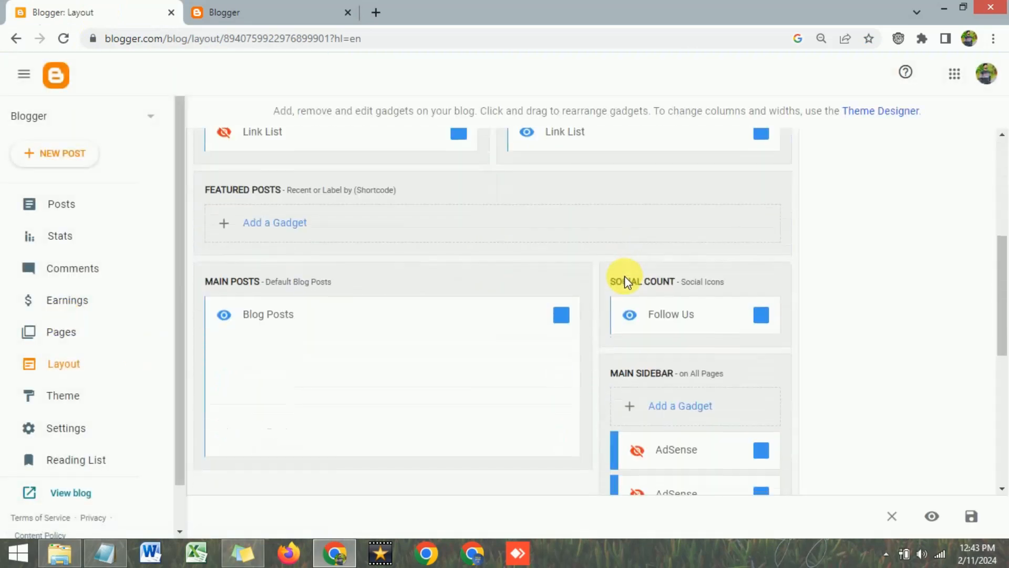
pyautogui.click(201, 8)
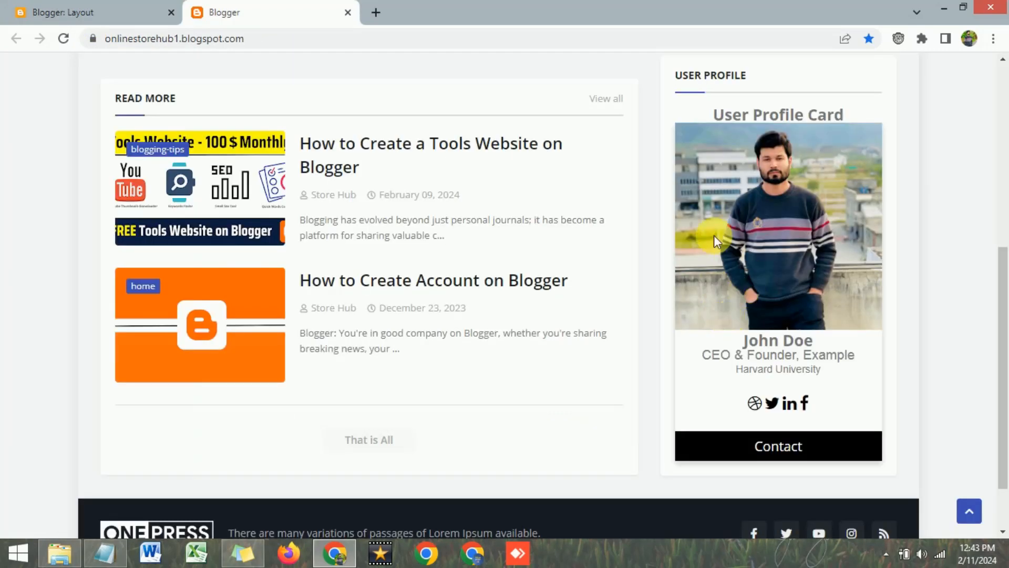
pyautogui.click(79, 10)
pyautogui.scroll(-4, 545, 263)
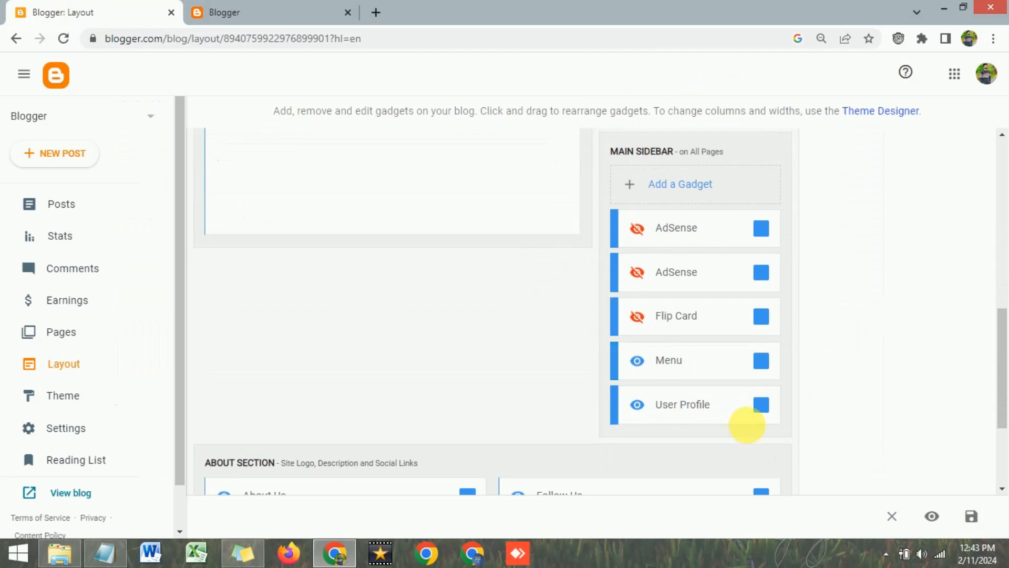
pyautogui.click(760, 406)
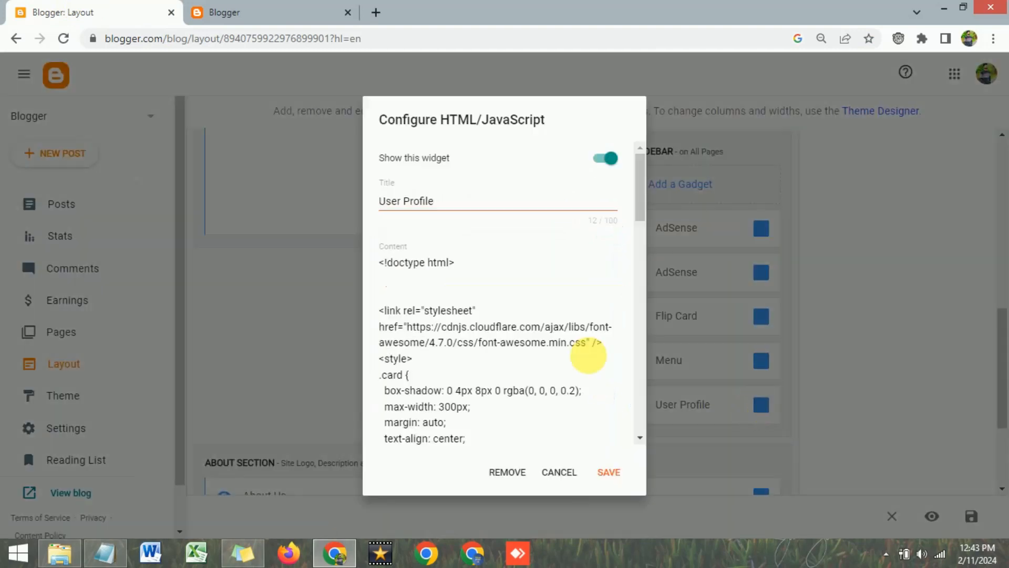
# Remove the User Profile gadget, confirm with OK, and return to the live blog
pyautogui.click(506, 472)
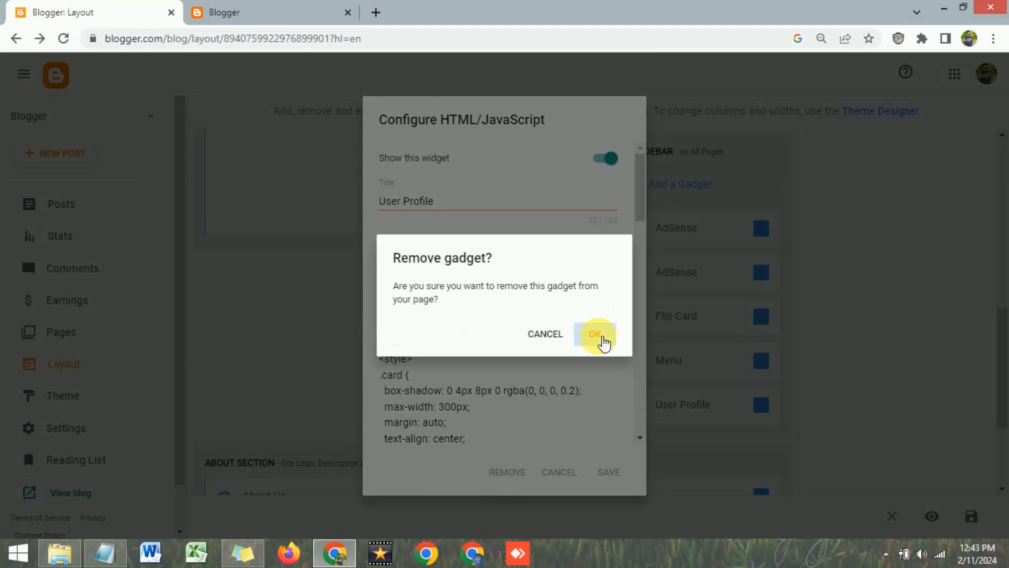
pyautogui.click(603, 340)
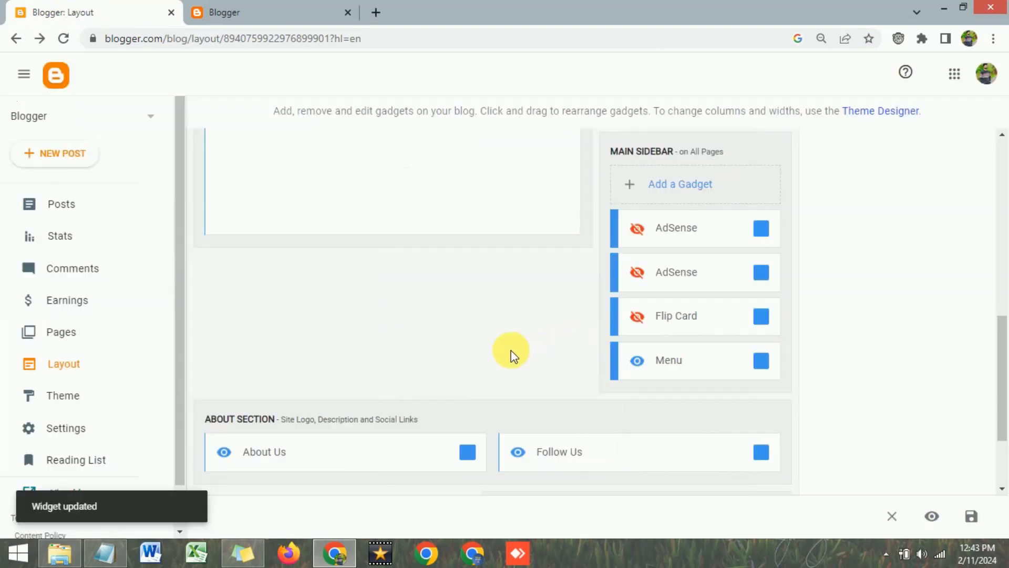
pyautogui.scroll(7, 509, 355)
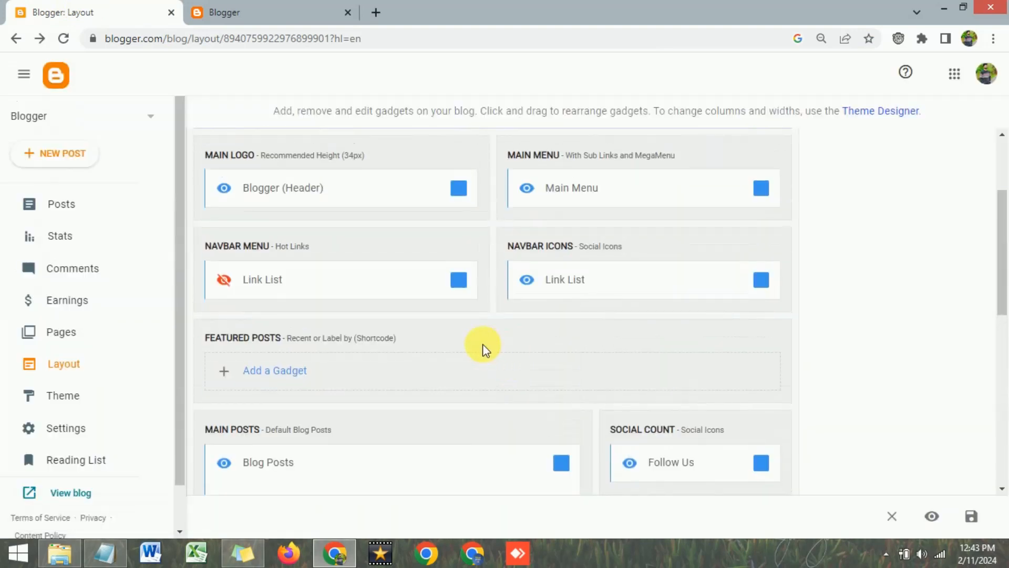
pyautogui.scroll(-4, 483, 344)
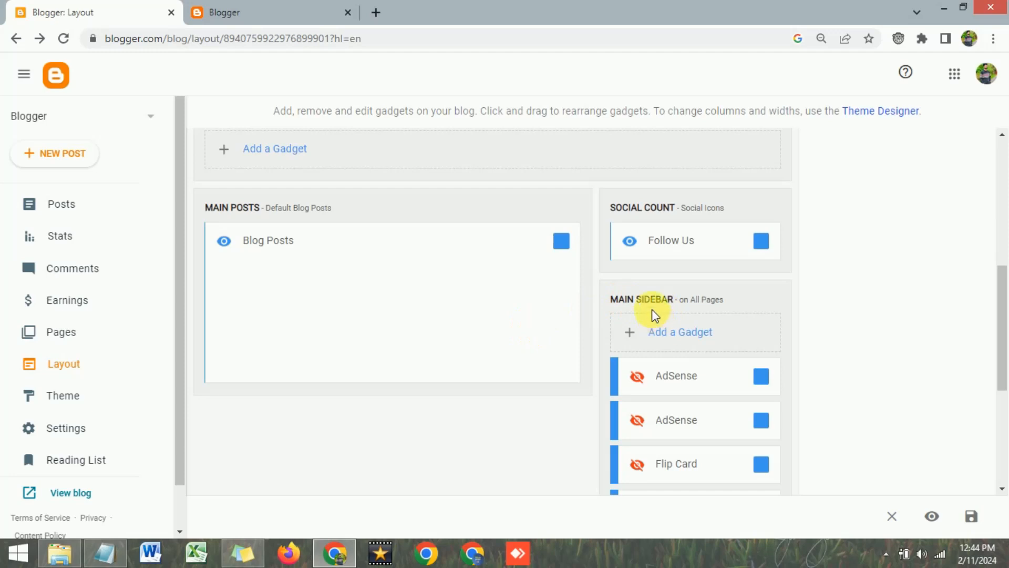
pyautogui.click(259, 10)
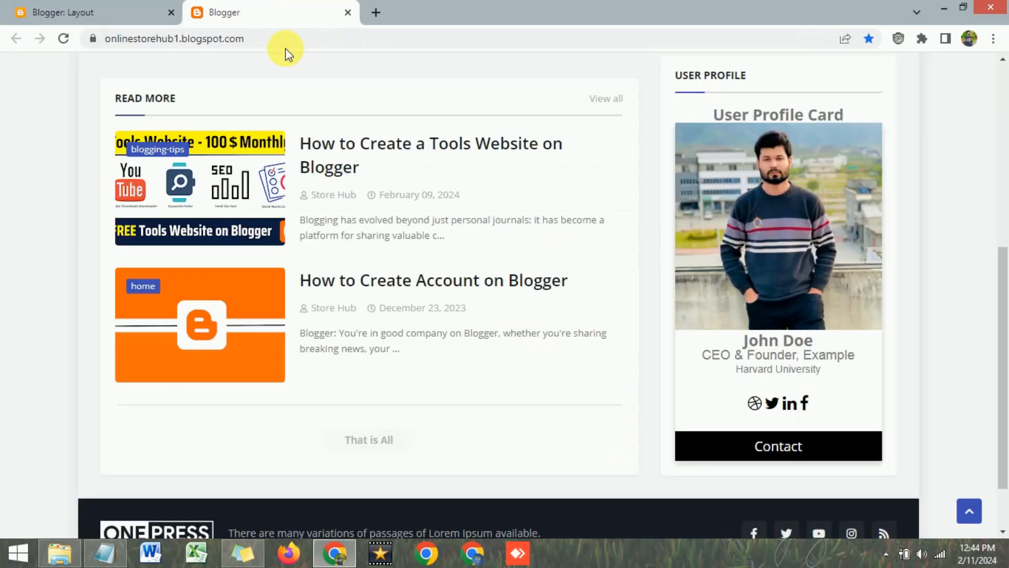
pyautogui.scroll(5, 748, 276)
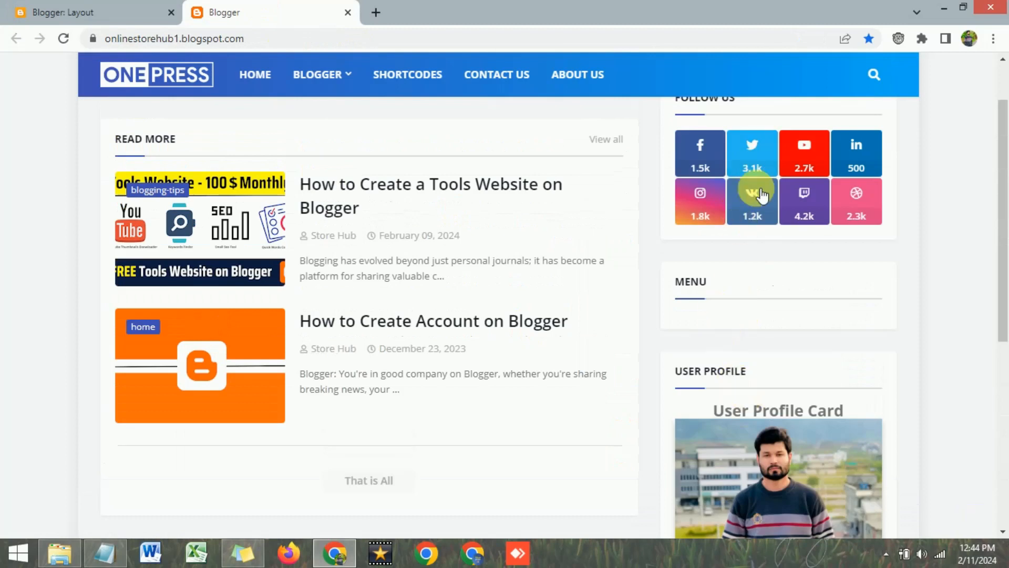
pyautogui.scroll(1, 795, 308)
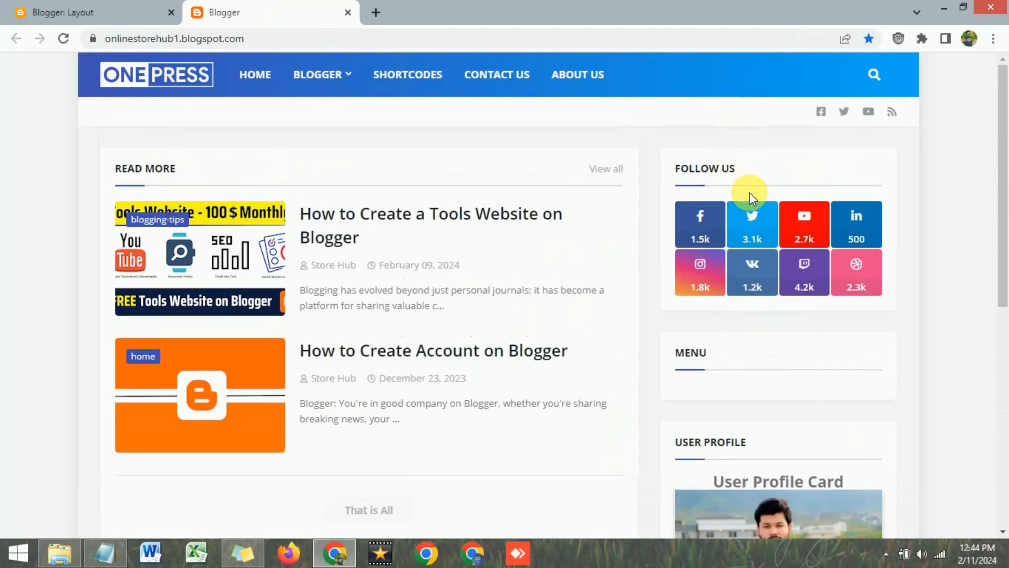
pyautogui.scroll(-5, 739, 248)
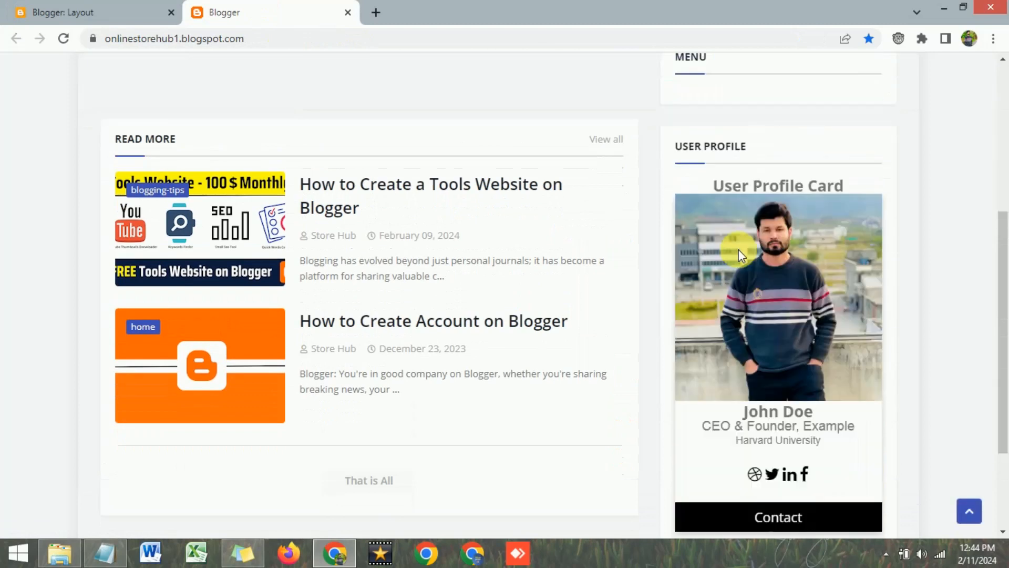
pyautogui.scroll(-2, 739, 249)
pyautogui.scroll(2, 739, 250)
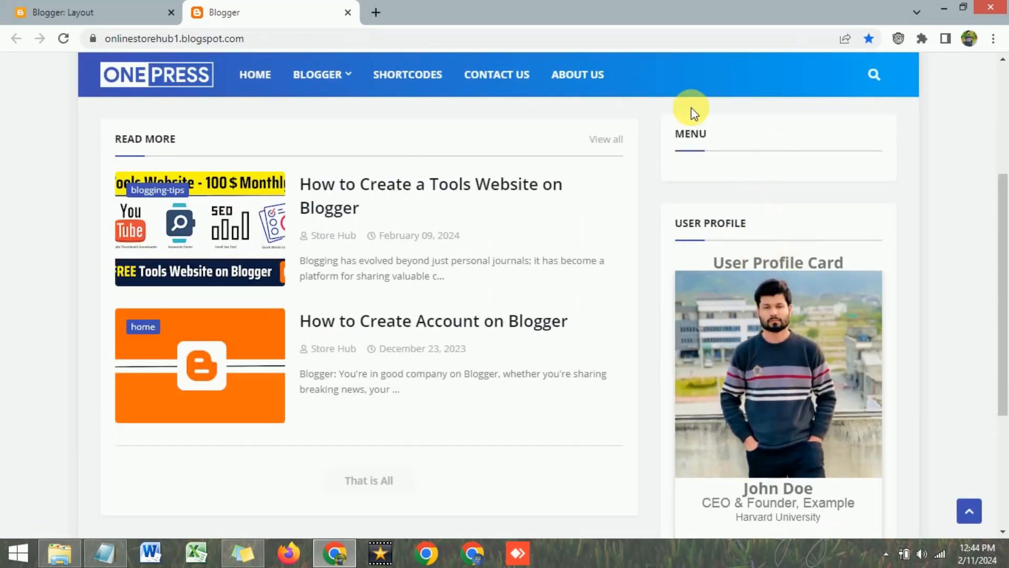
pyautogui.click(121, 11)
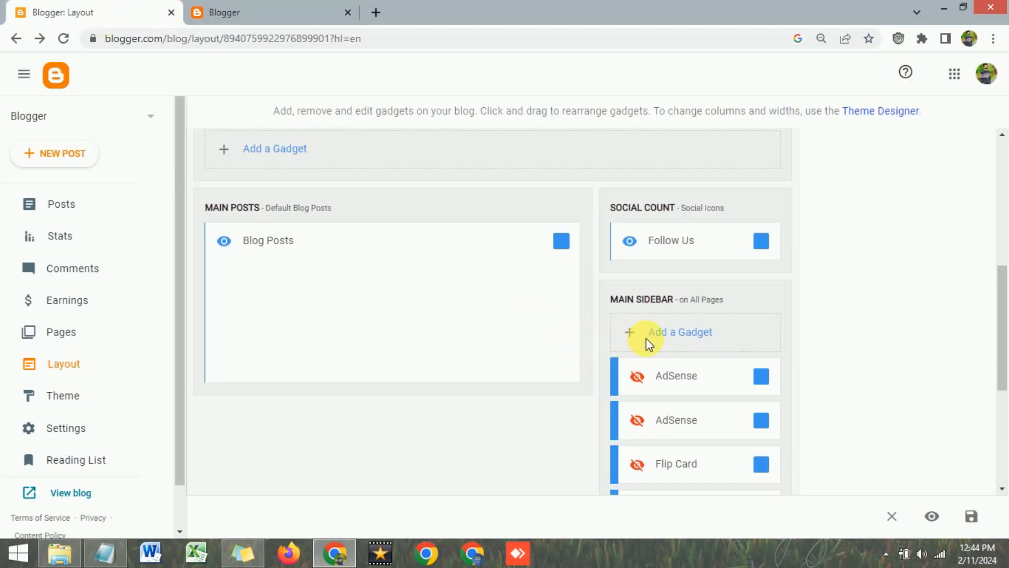
# Add an HTML/JavaScript gadget to the Main Sidebar and place the cursor in its Title
pyautogui.scroll(-1, 657, 341)
pyautogui.click(665, 264)
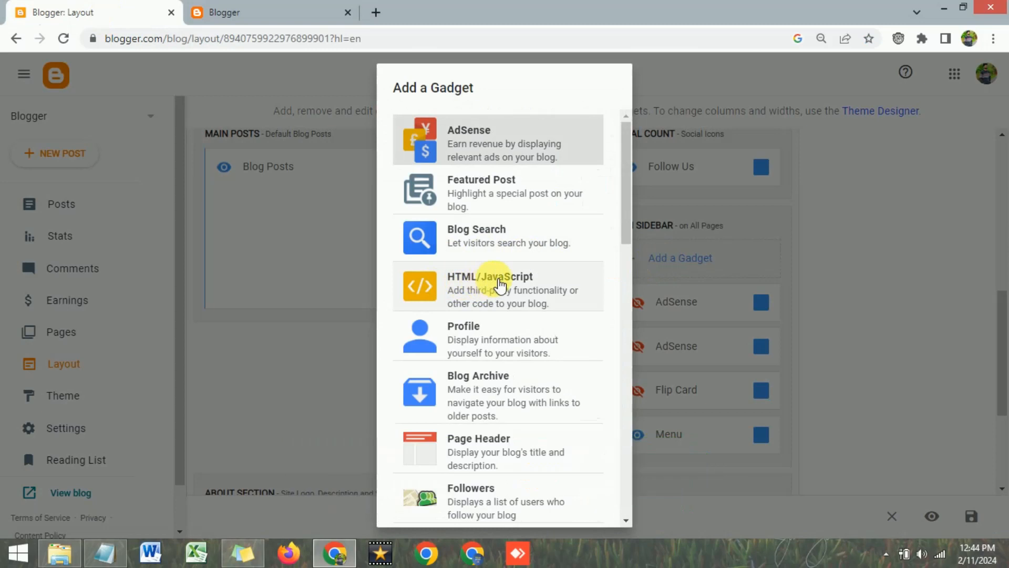
pyautogui.click(508, 294)
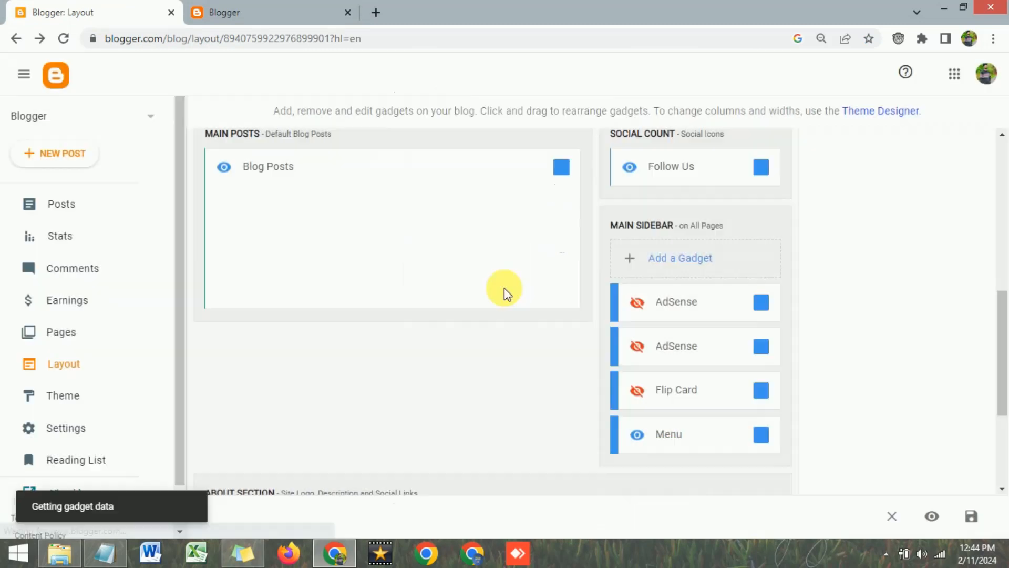
pyautogui.click(456, 279)
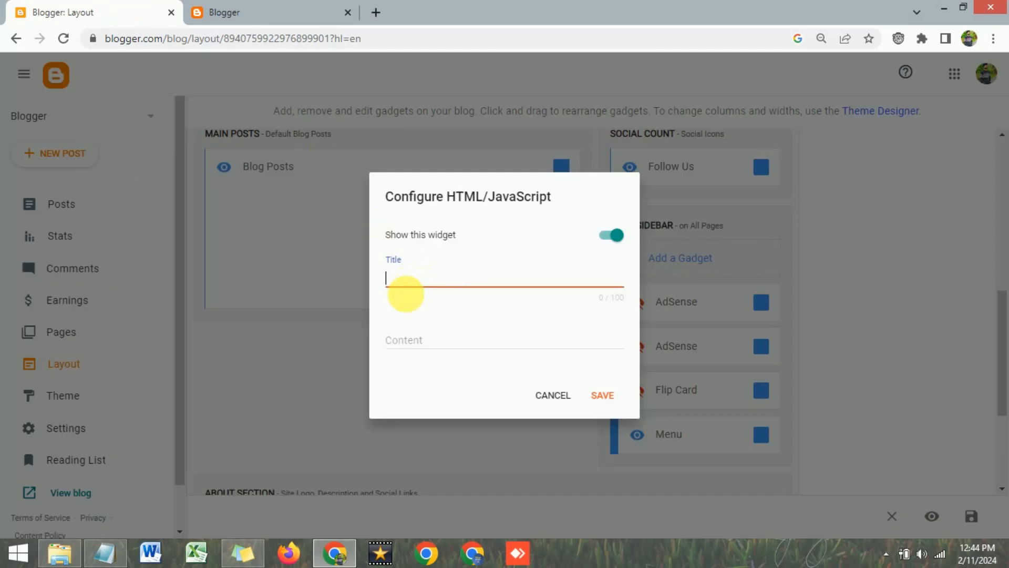
# Select the gadget's Content box, then bring up the User Profile Card Code in Notepad
pyautogui.click(420, 342)
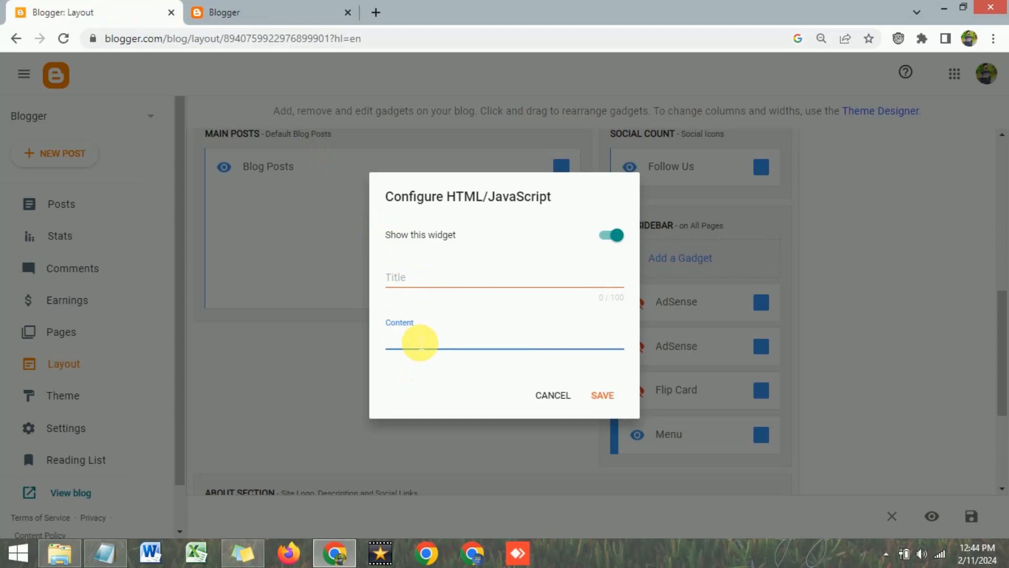
pyautogui.click(110, 561)
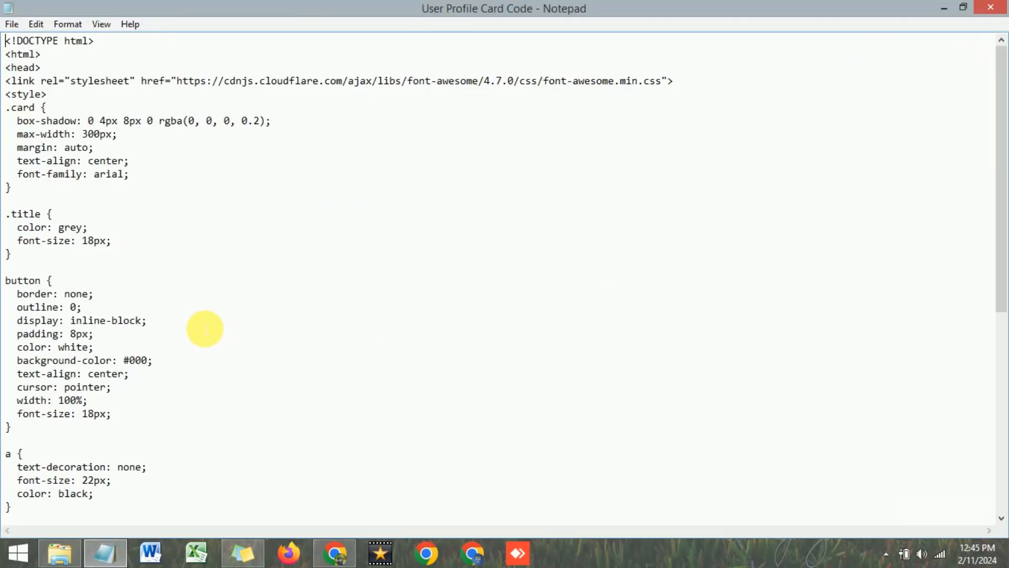
# Paste all of the Notepad profile card code into the gadget's Content field
pyautogui.hotkey('ctrl', 'a')
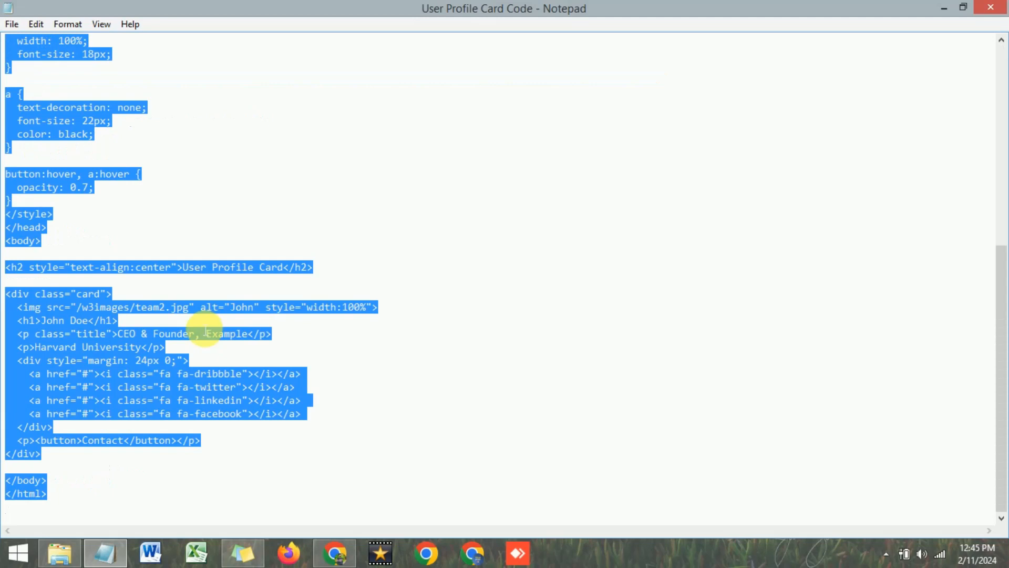
pyautogui.click(340, 556)
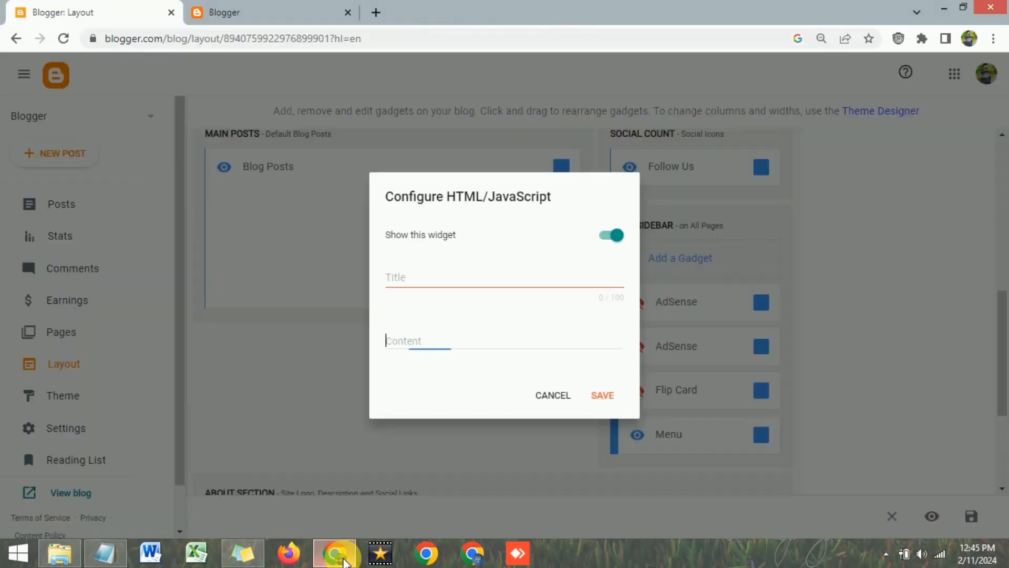
pyautogui.click(420, 351)
pyautogui.hotkey('ctrl', 'v')
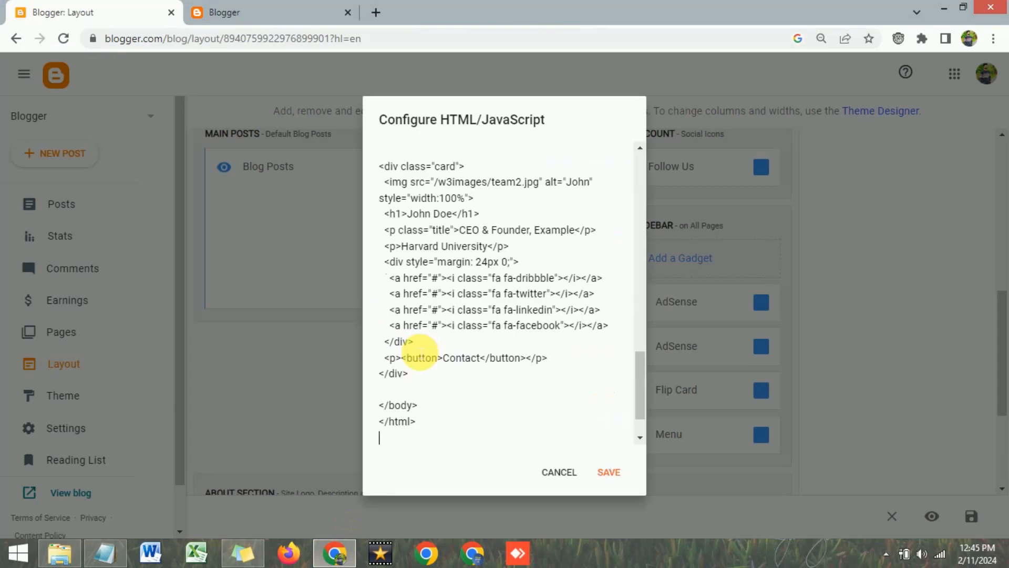
pyautogui.scroll(15, 420, 351)
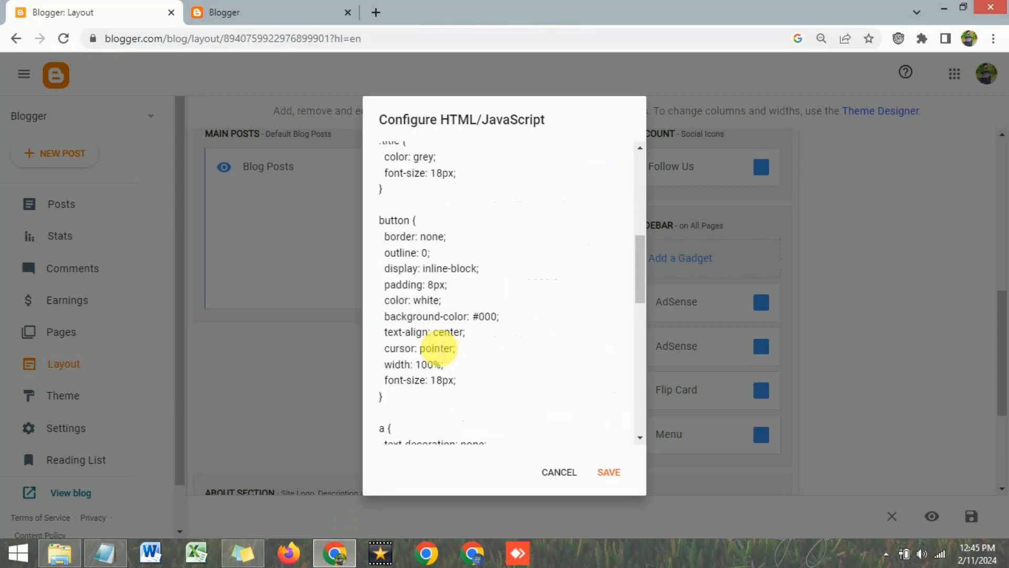
pyautogui.scroll(2, 440, 347)
pyautogui.scroll(-2, 440, 348)
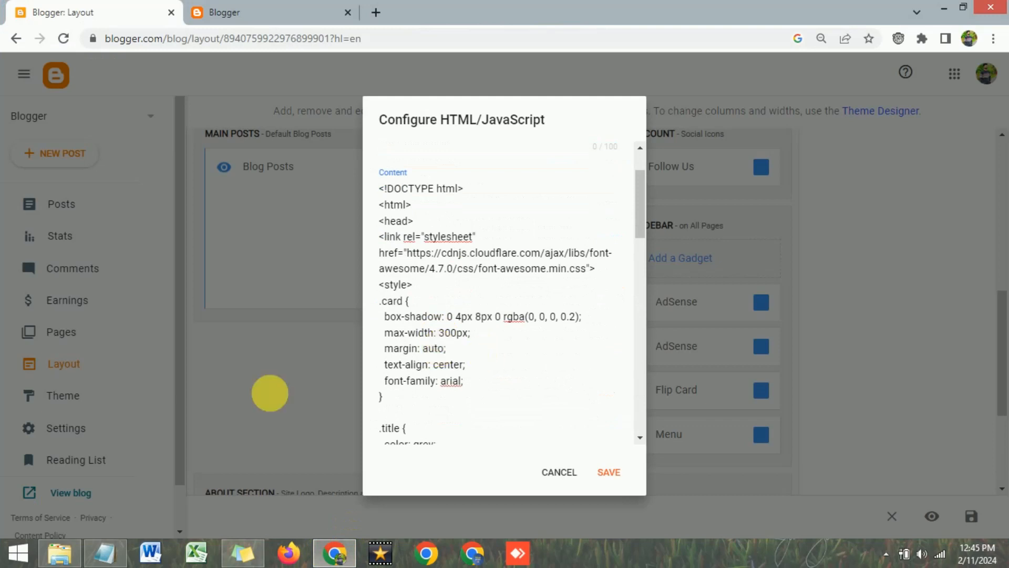
# Reselect the full profile card code in Notepad, copy it, and return to the pasted CSS
pyautogui.click(108, 556)
pyautogui.click(326, 377)
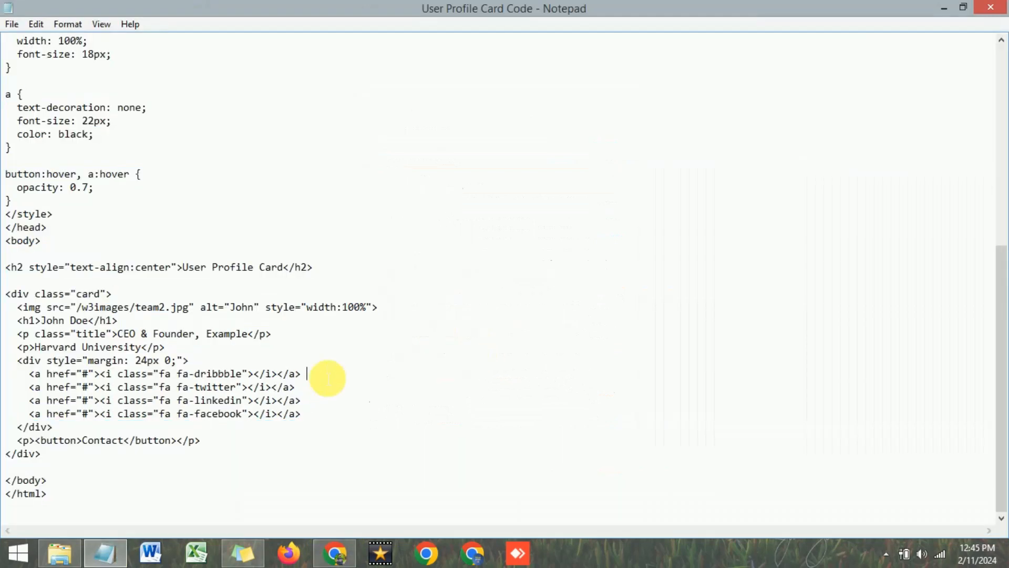
pyautogui.scroll(9, 327, 377)
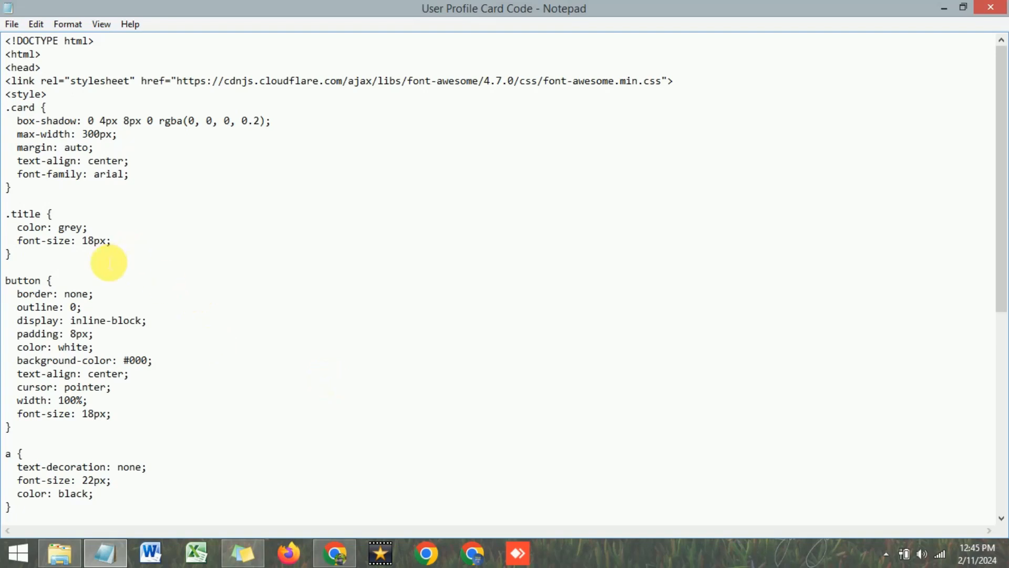
pyautogui.moveTo(10, 43); pyautogui.dragTo(71, 124)
pyautogui.moveTo(122, 264); pyautogui.dragTo(147, 523)
pyautogui.rightClick(98, 352)
pyautogui.click(142, 197)
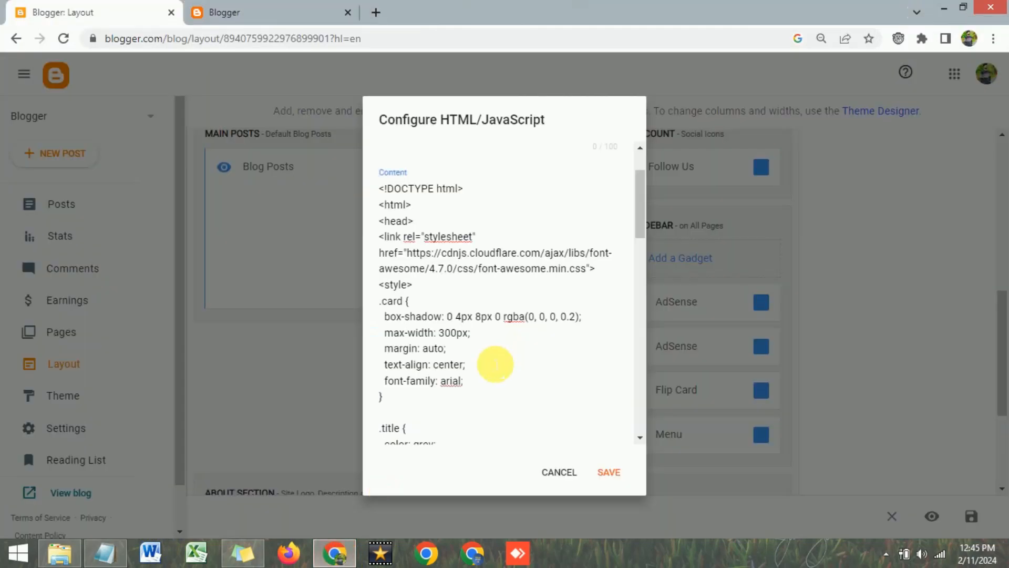
pyautogui.click(495, 364)
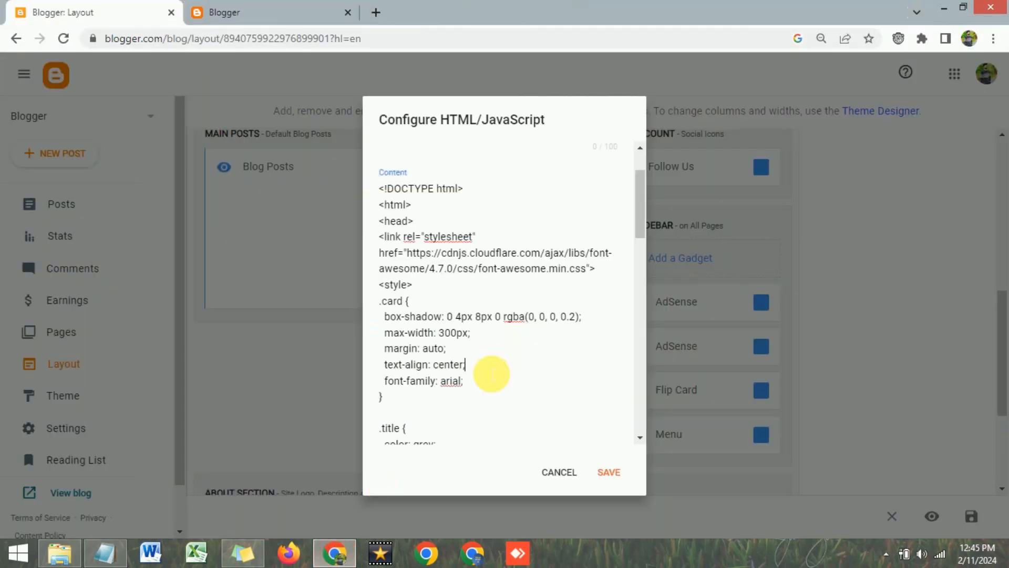
pyautogui.scroll(2, 480, 314)
pyautogui.scroll(-2, 480, 314)
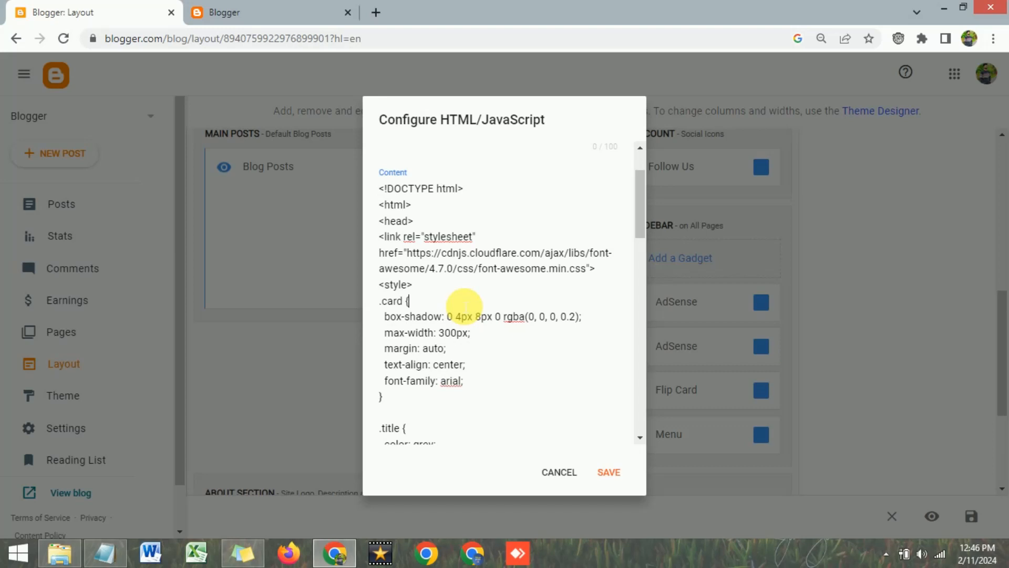
pyautogui.scroll(2, 458, 307)
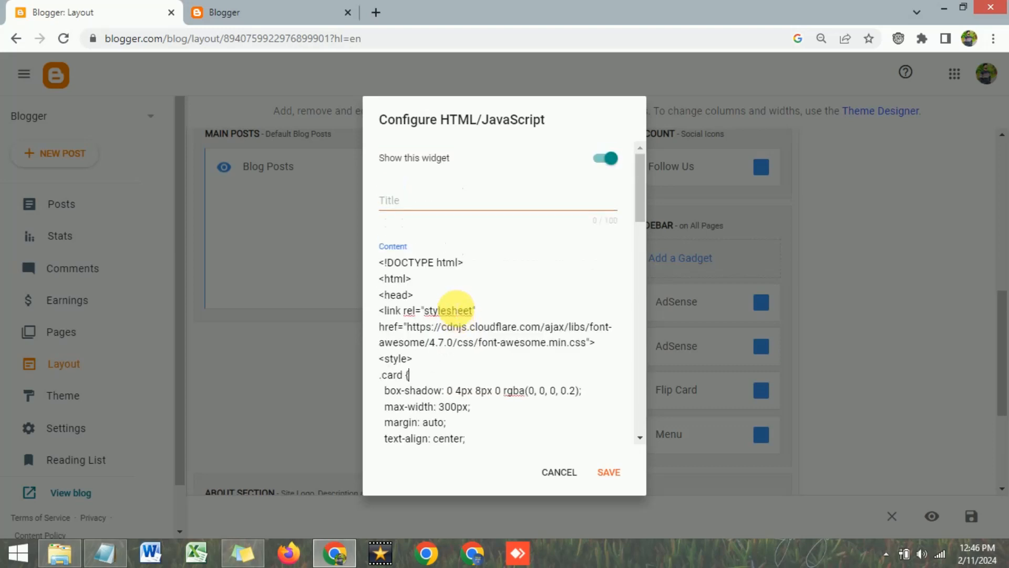
pyautogui.scroll(-1, 457, 307)
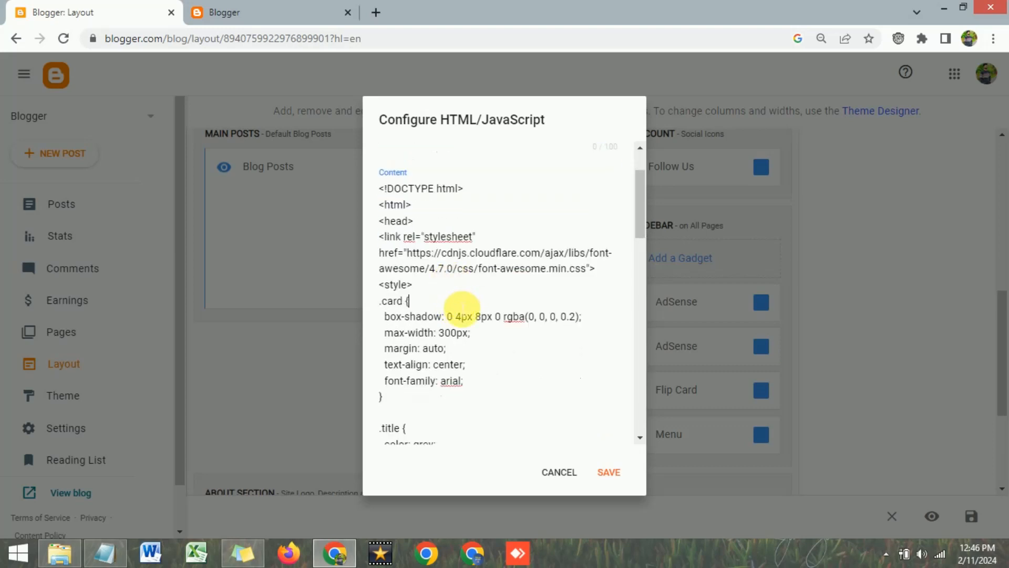
pyautogui.scroll(-1, 458, 306)
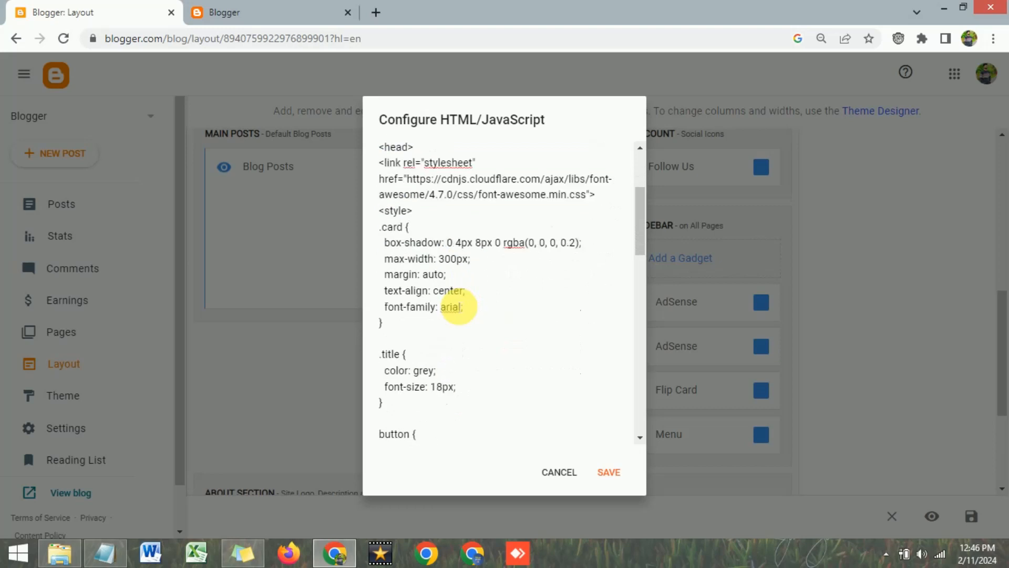
pyautogui.scroll(-1, 457, 307)
pyautogui.scroll(-3, 446, 316)
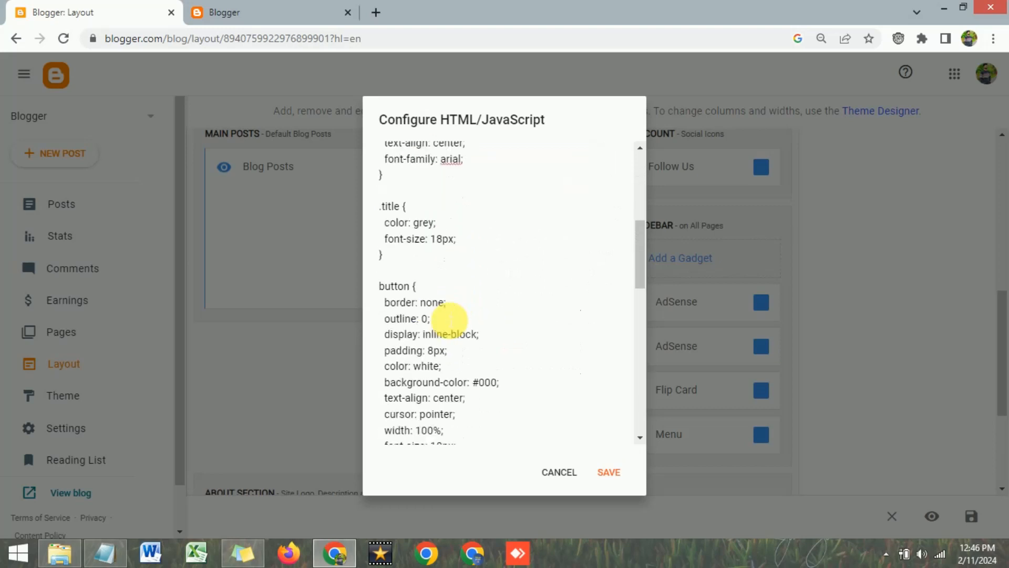
pyautogui.scroll(-3, 448, 321)
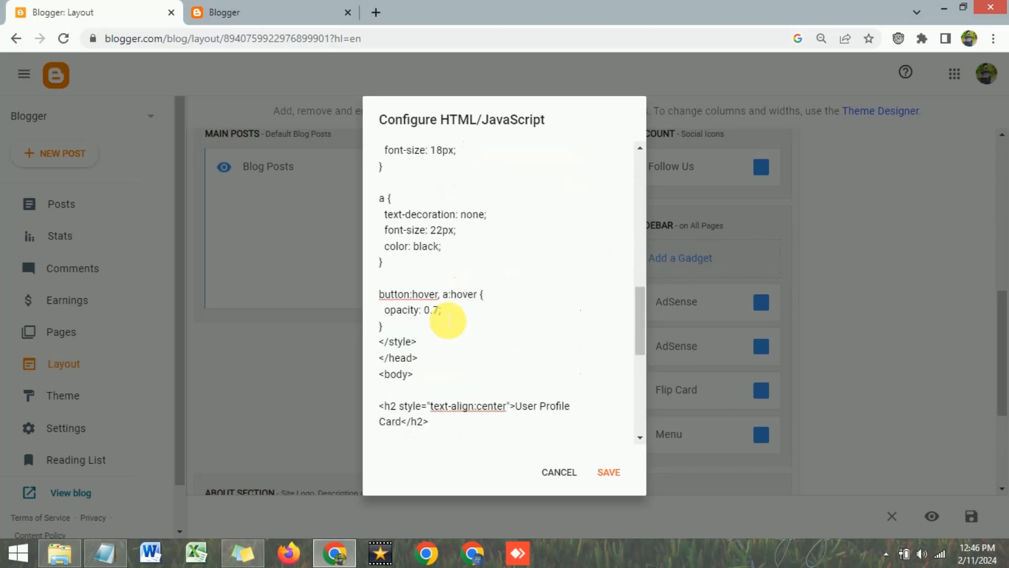
pyautogui.scroll(-3, 448, 319)
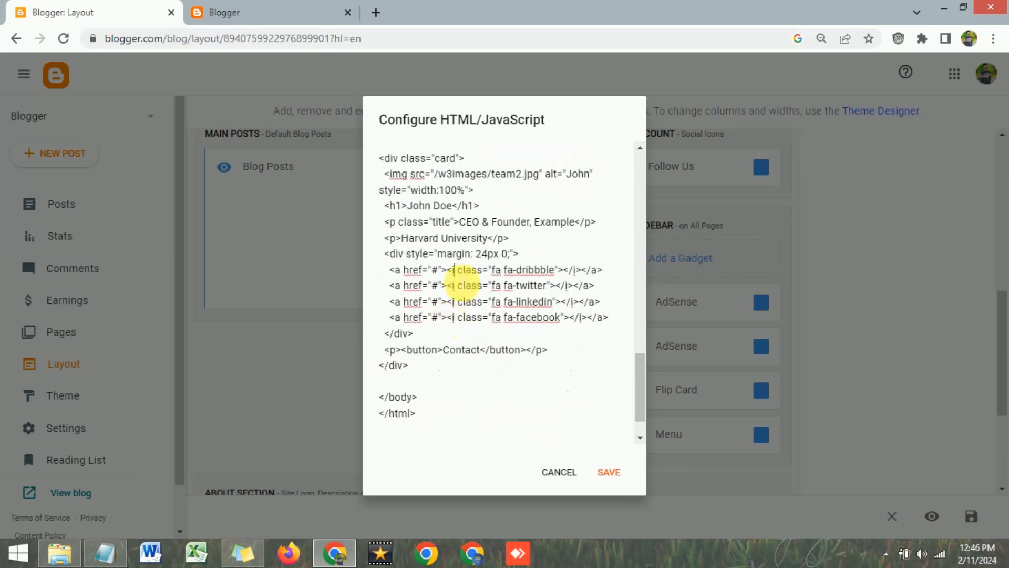
pyautogui.click(503, 237)
pyautogui.scroll(3, 523, 245)
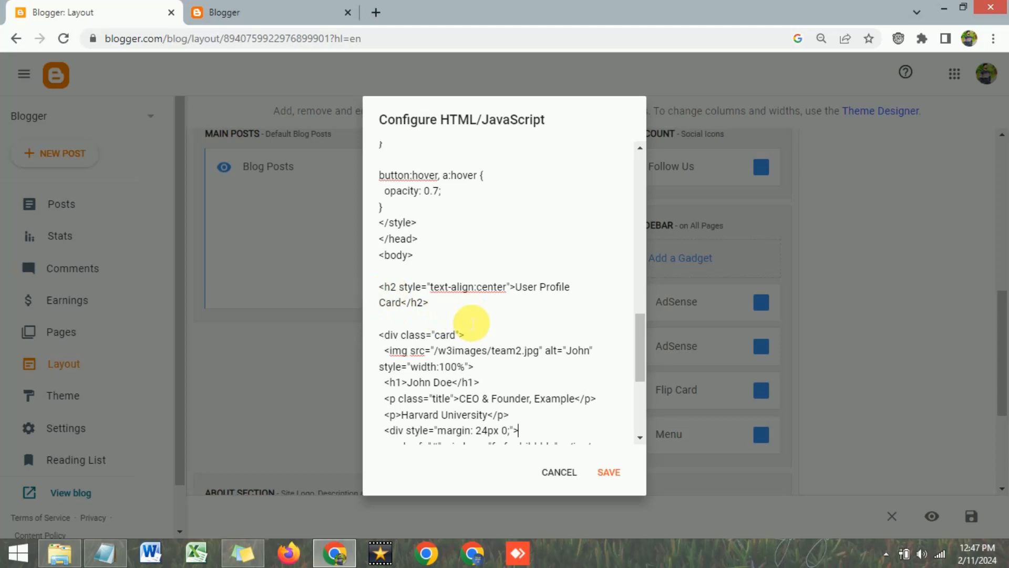
pyautogui.moveTo(380, 287); pyautogui.dragTo(608, 403)
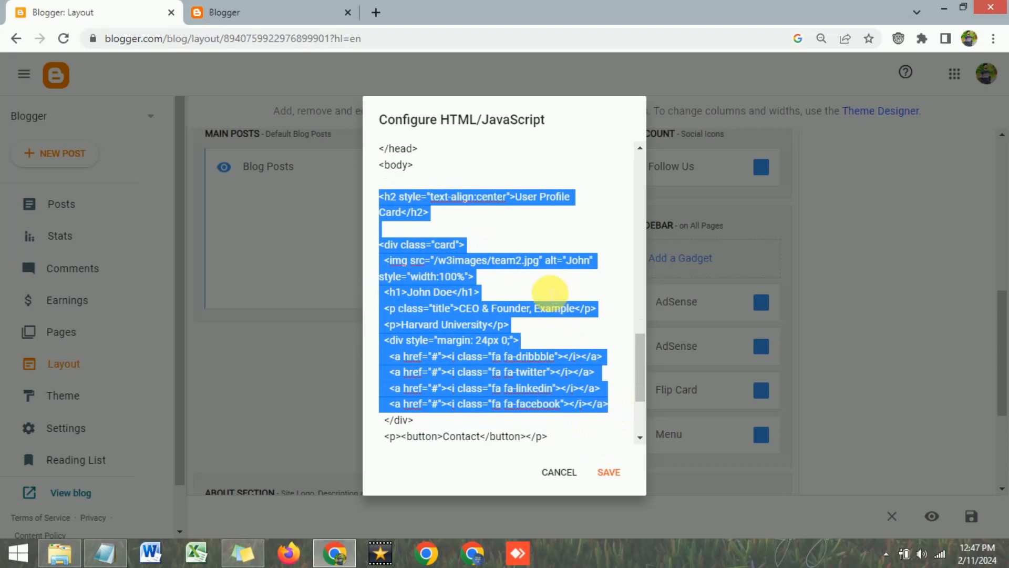
pyautogui.click(498, 246)
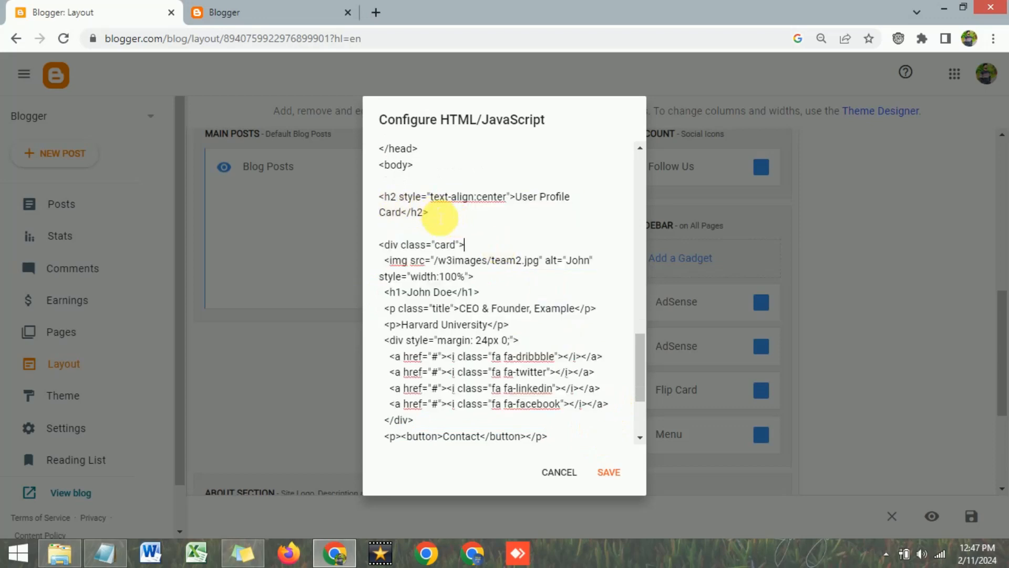
pyautogui.click(436, 227)
pyautogui.moveTo(515, 198); pyautogui.dragTo(400, 217)
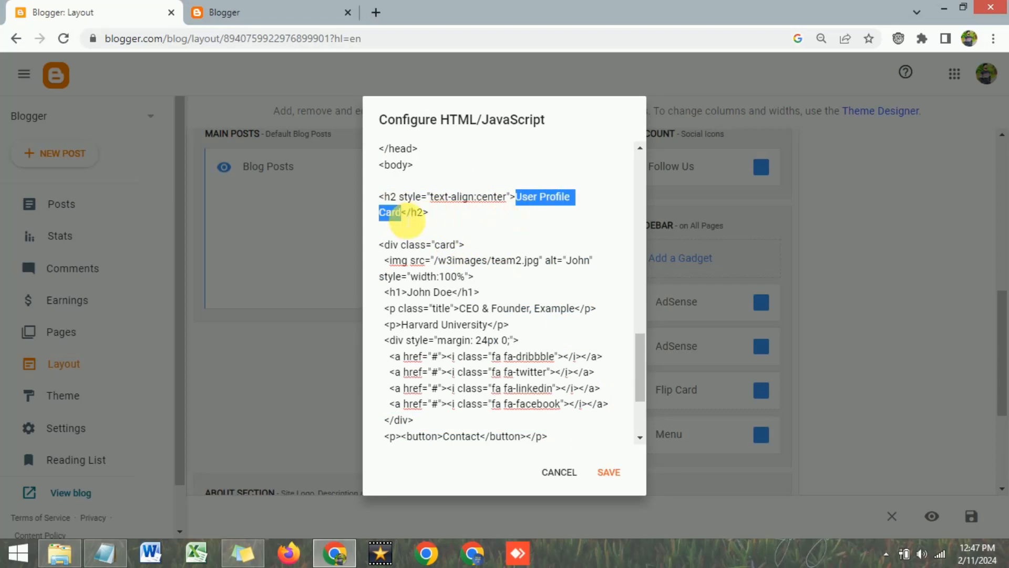
# Compare the live User Profile Card with the widget's HTML code
pyautogui.click(310, 8)
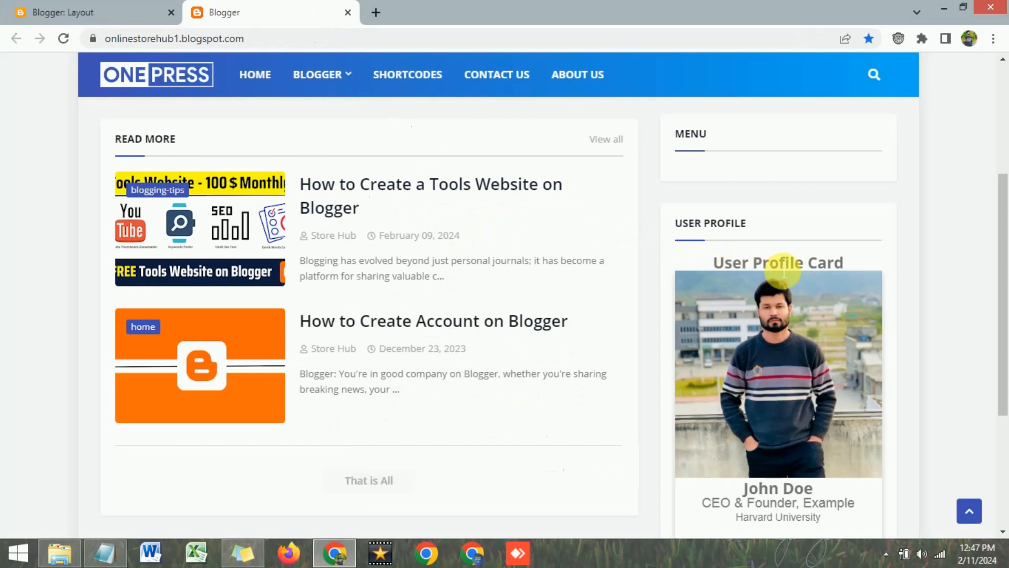
pyautogui.click(74, 10)
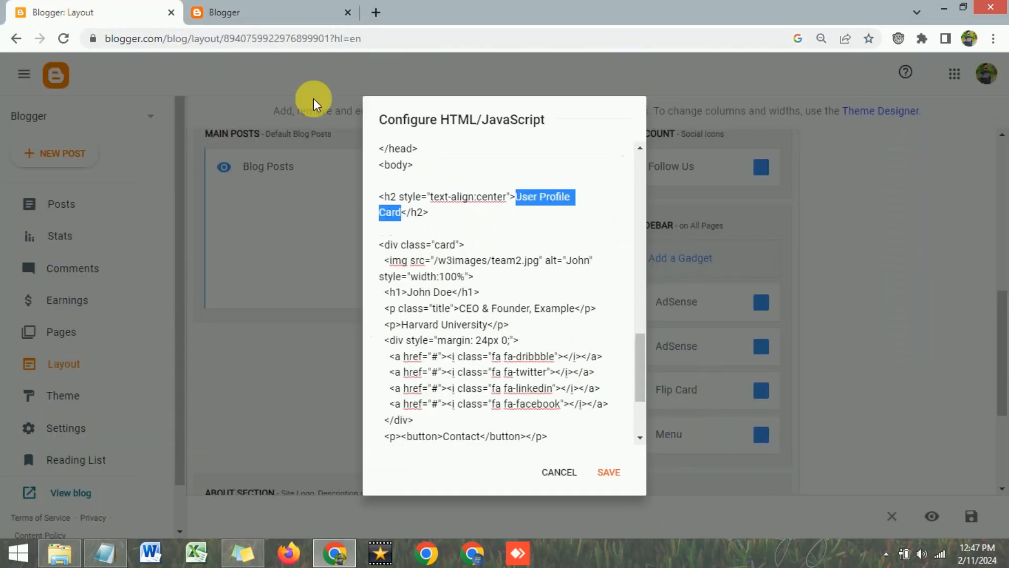
pyautogui.click(302, 8)
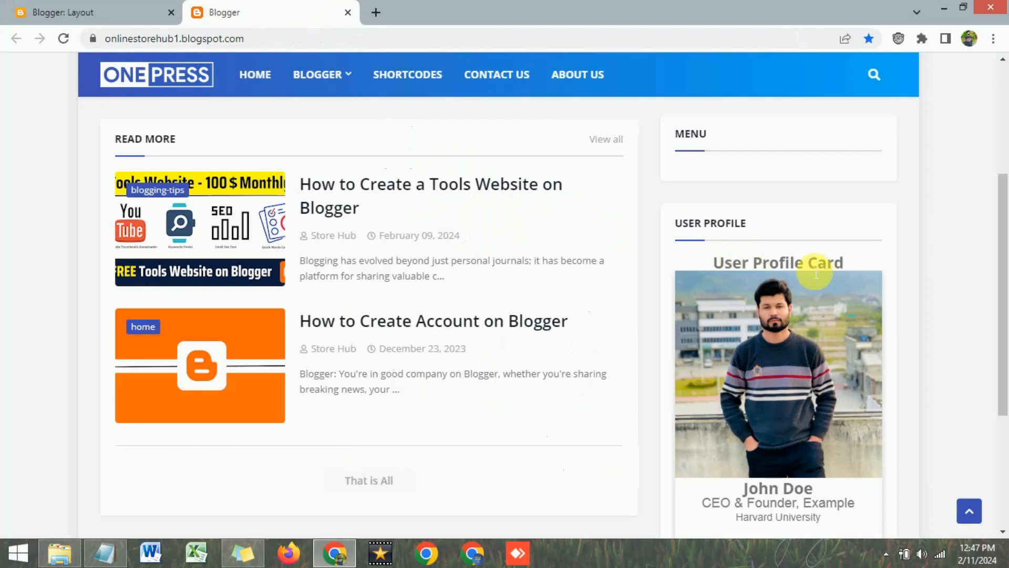
pyautogui.click(100, 7)
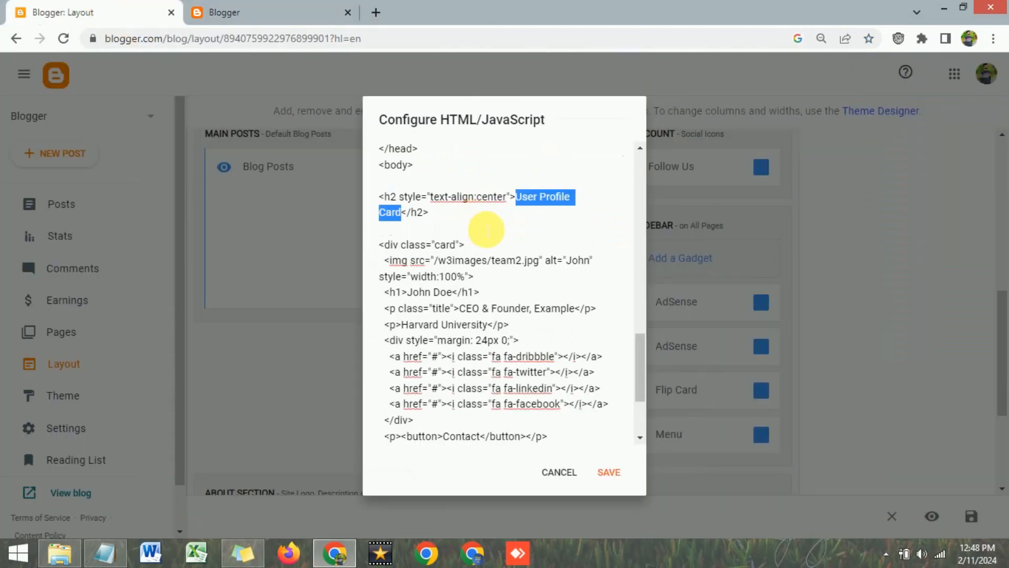
pyautogui.click(247, 11)
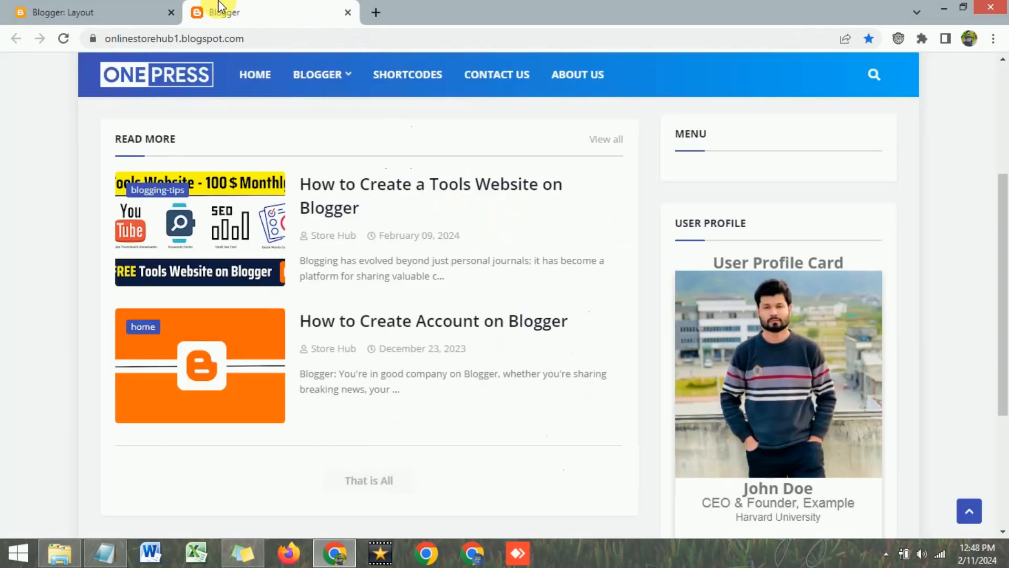
pyautogui.click(64, 7)
# Check the live photo and place the cursor at the end of the img tag
pyautogui.click(458, 227)
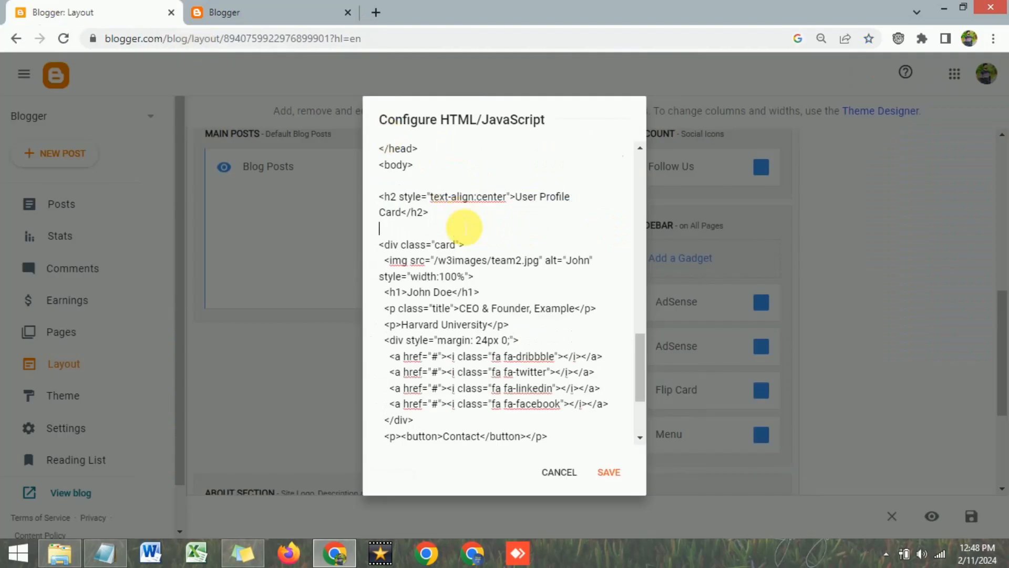
pyautogui.scroll(-1, 440, 261)
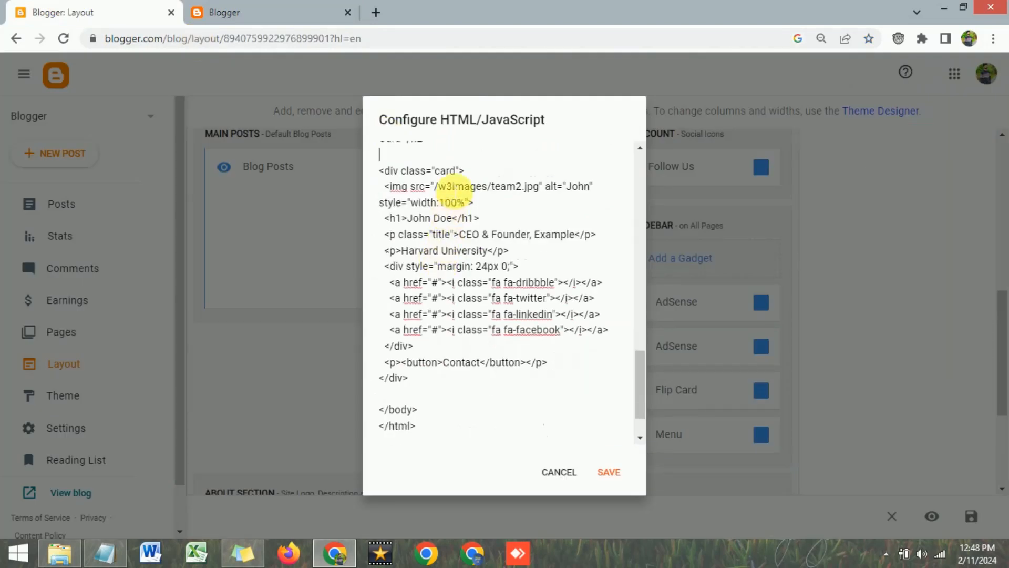
pyautogui.moveTo(385, 187); pyautogui.dragTo(403, 190)
pyautogui.click(487, 204)
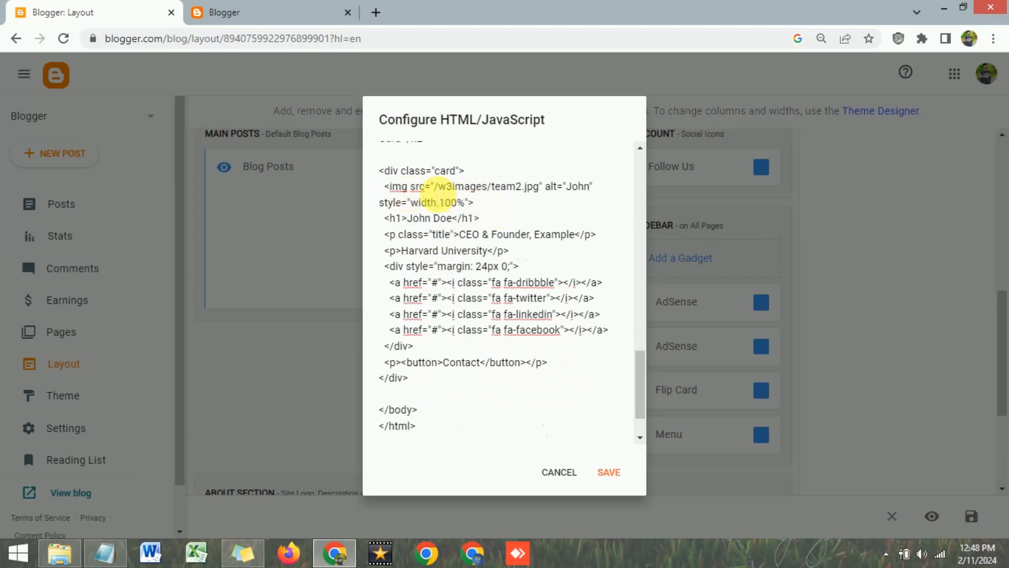
pyautogui.click(274, 12)
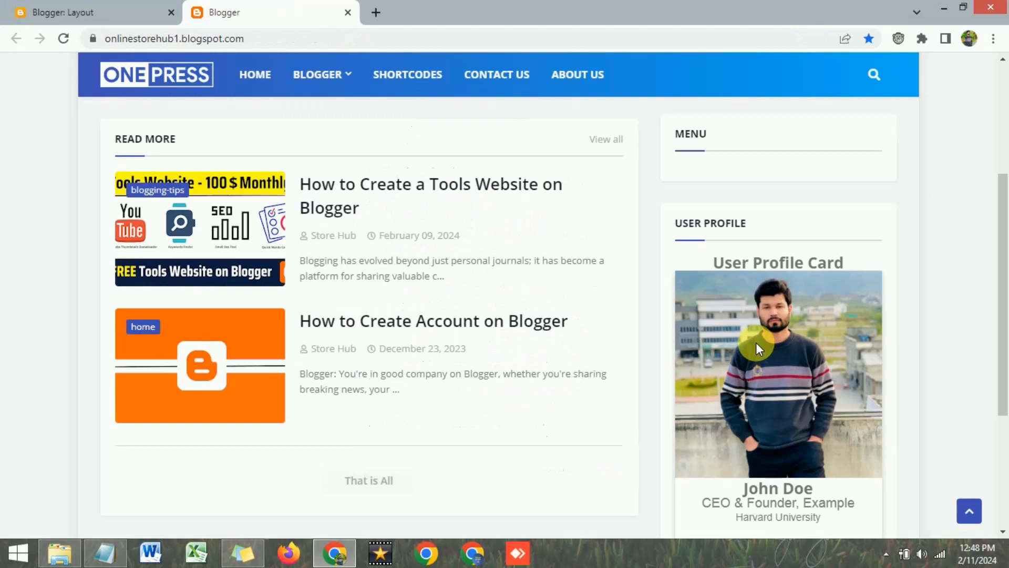
pyautogui.click(80, 6)
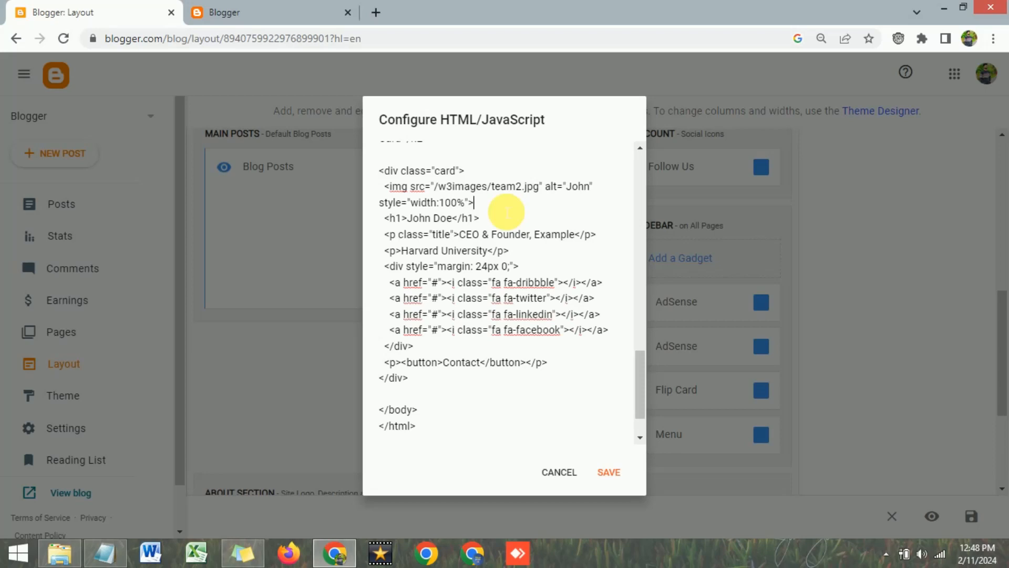
pyautogui.click(475, 203)
pyautogui.click(376, 13)
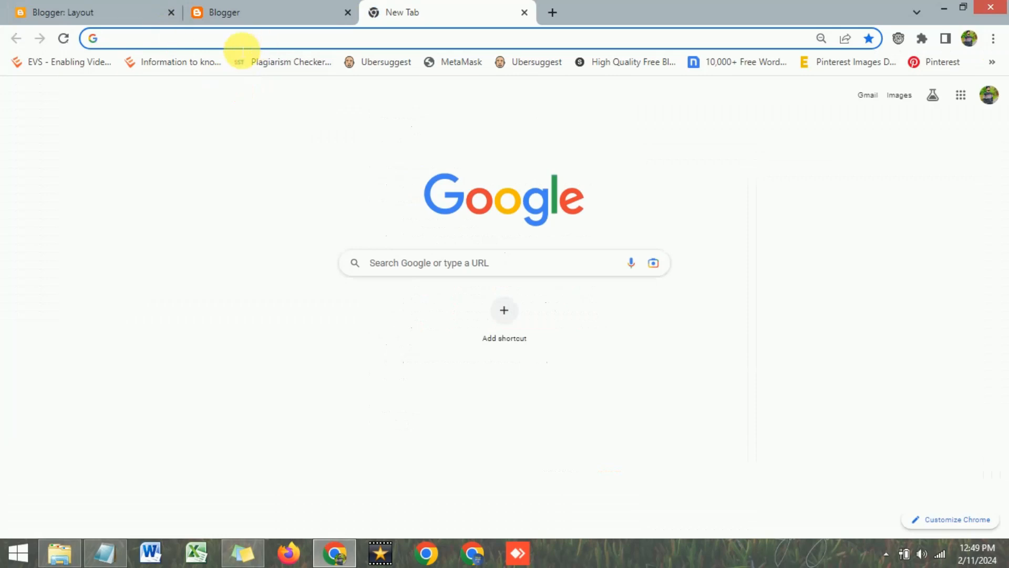
pyautogui.write('https://im.ge/')
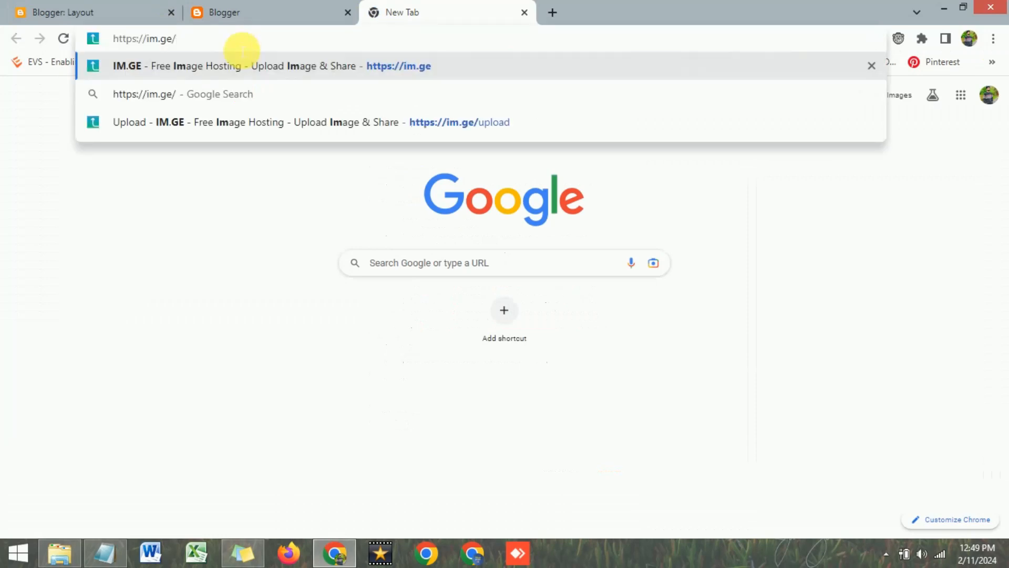
pyautogui.press('Return')
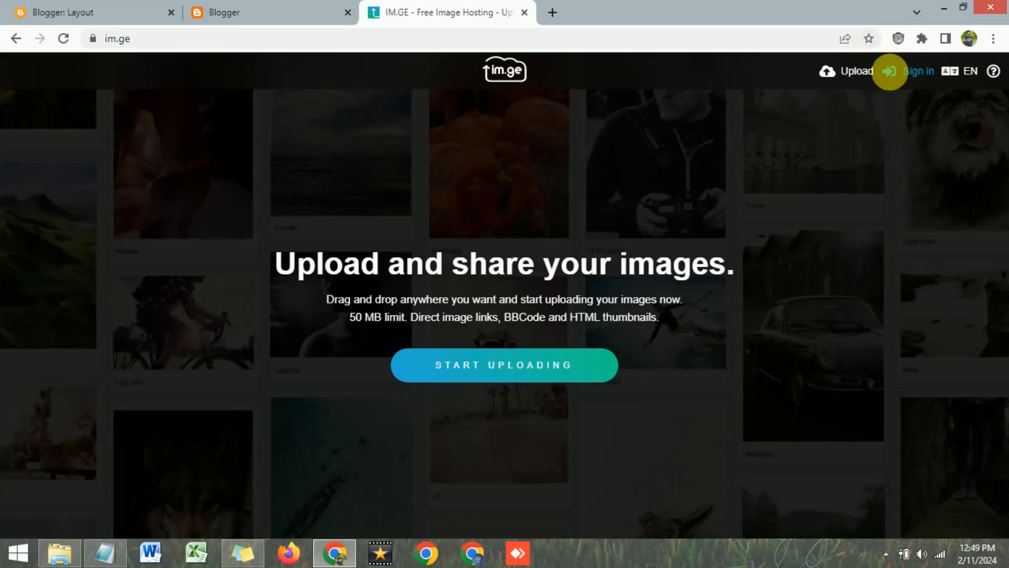
pyautogui.click(61, 552)
pyautogui.click(340, 555)
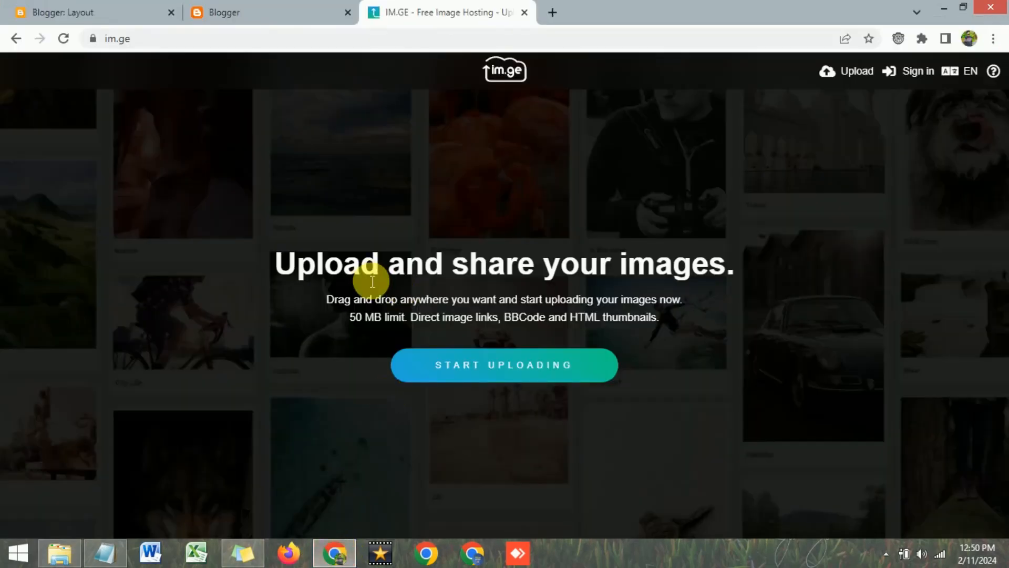
# Upload the profile photo from the Tool Website folder to im.ge
pyautogui.click(496, 368)
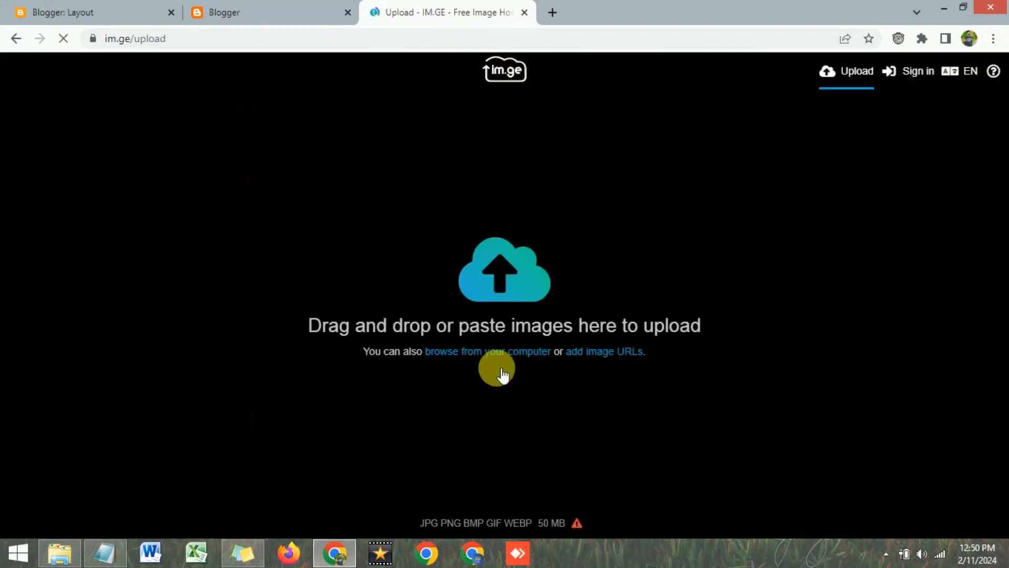
pyautogui.click(65, 551)
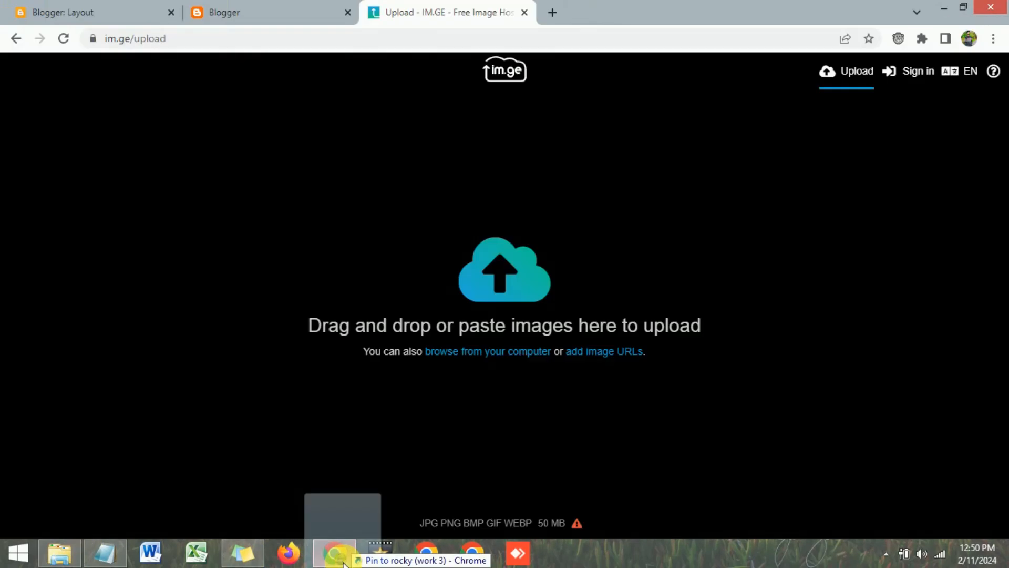
pyautogui.moveTo(338, 550); pyautogui.dragTo(513, 304)
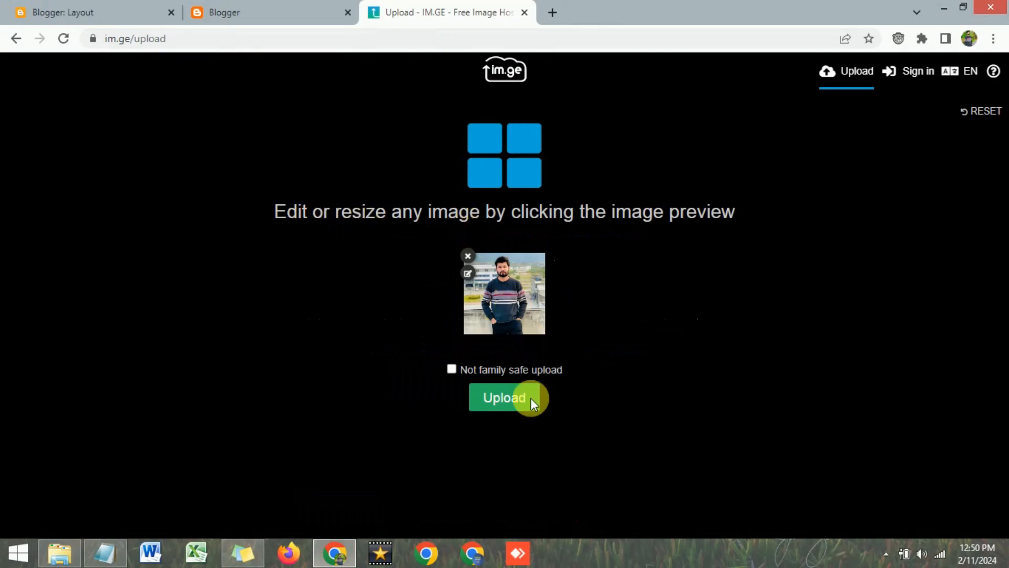
pyautogui.click(502, 399)
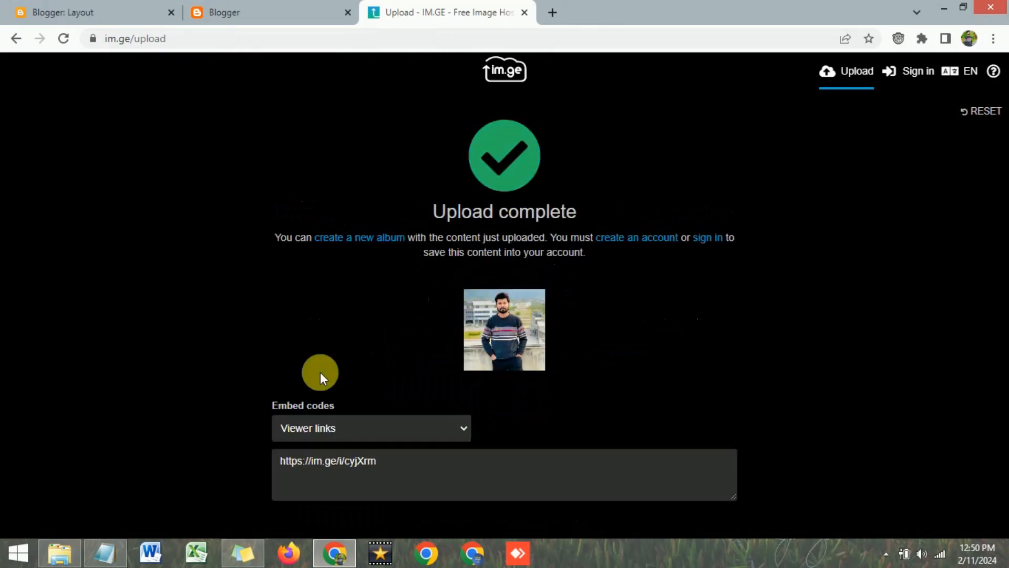
# Set the embed code format to Direct links and copy the image URL
pyautogui.click(464, 427)
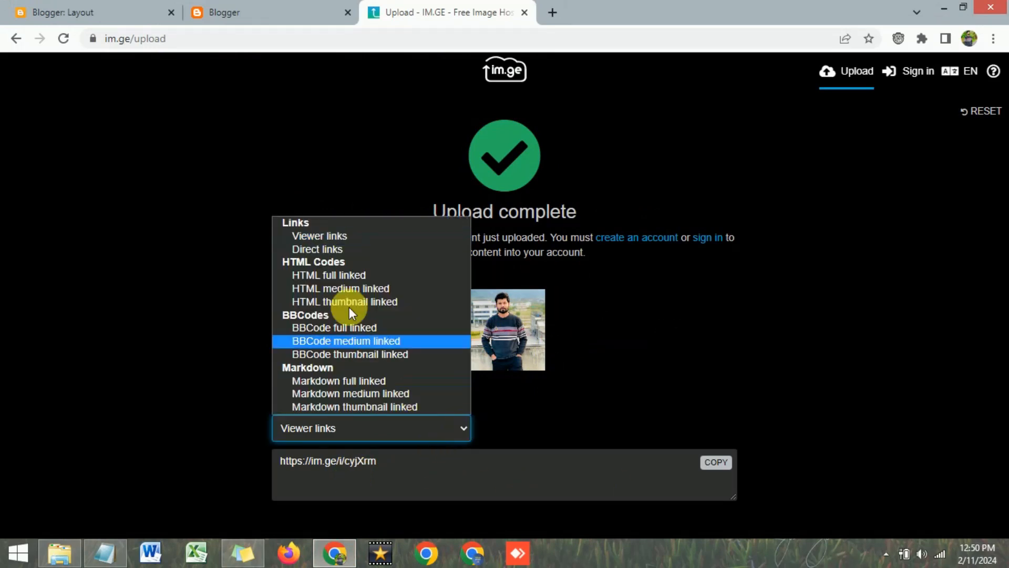
pyautogui.click(330, 251)
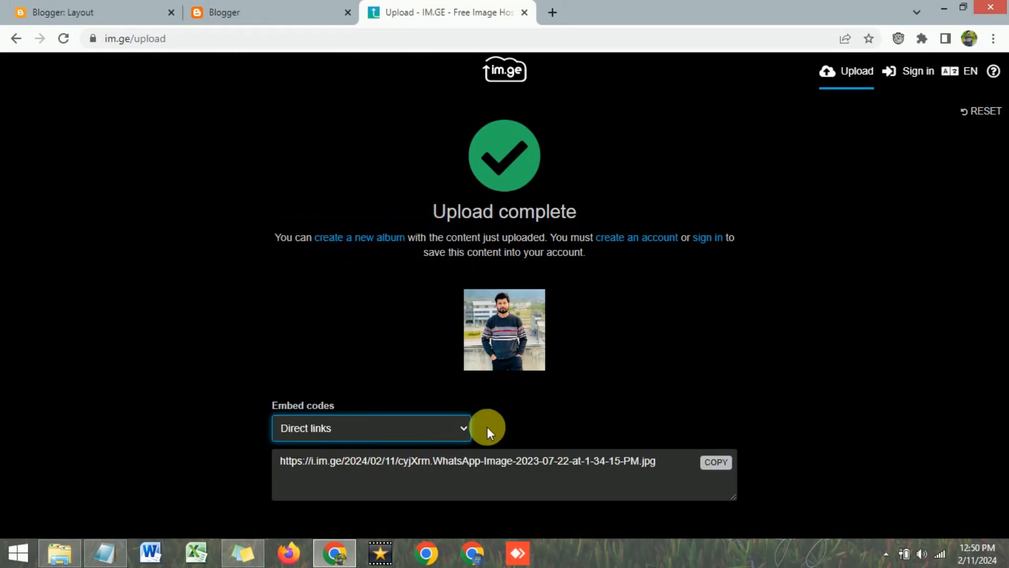
pyautogui.click(459, 428)
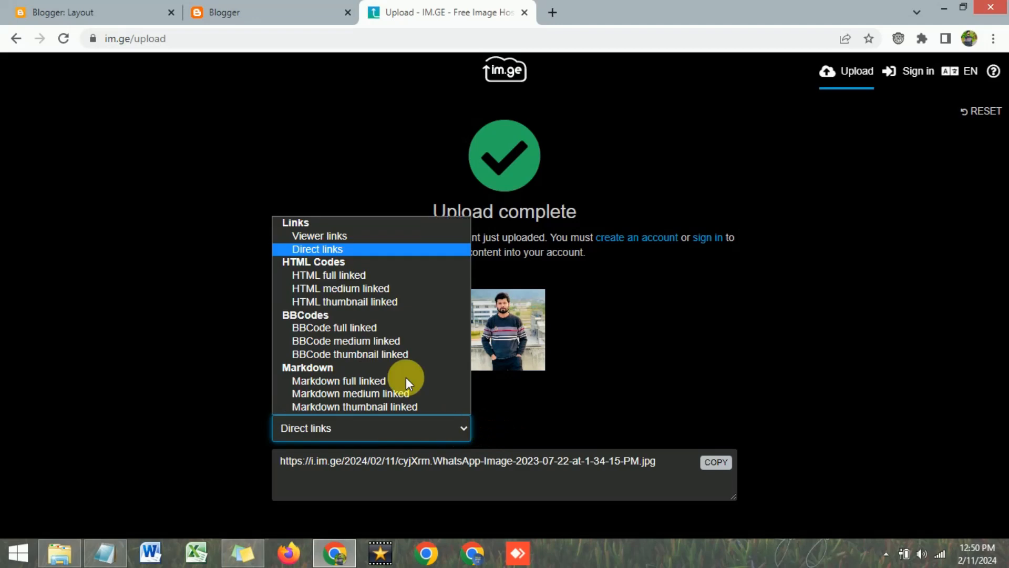
pyautogui.click(323, 249)
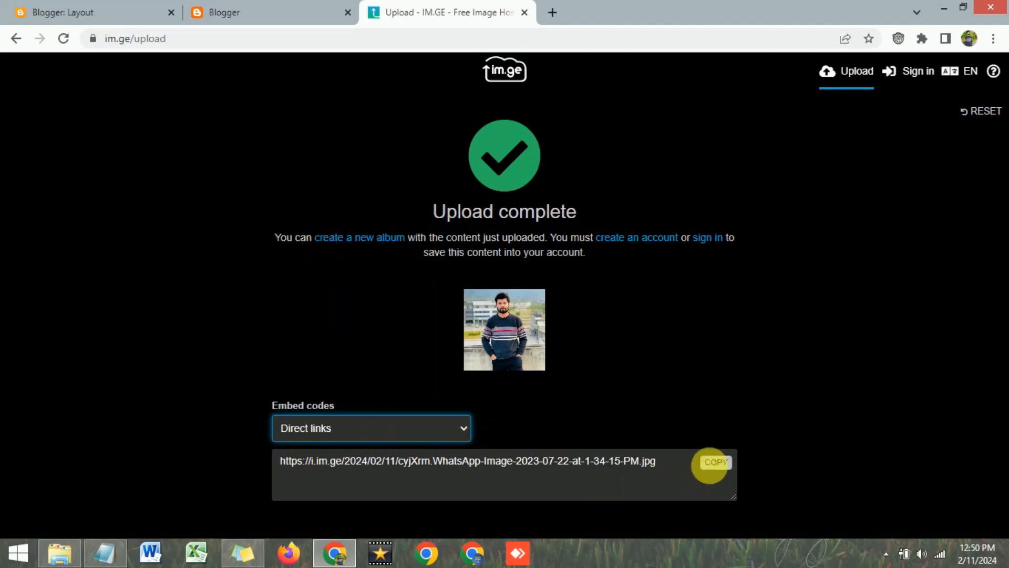
pyautogui.click(715, 472)
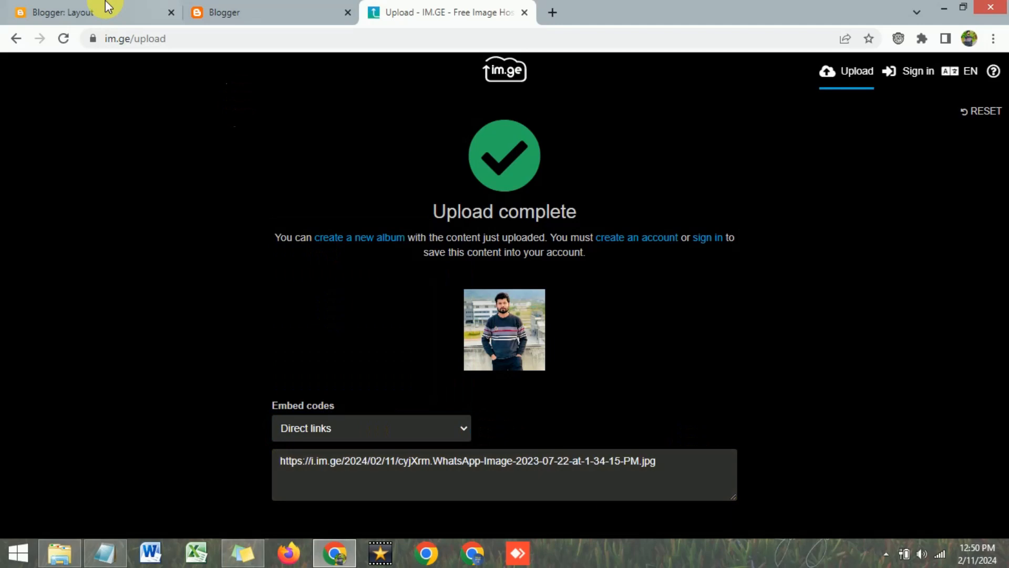
# Replace the img src /w3images/team2.jpg with the copied im.ge direct photo link
pyautogui.click(92, 7)
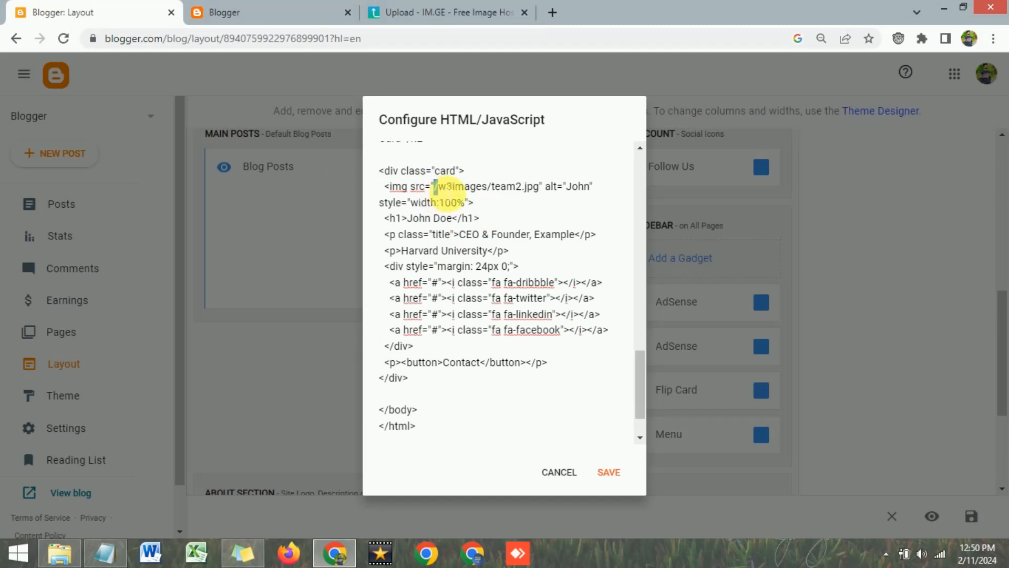
pyautogui.moveTo(446, 187); pyautogui.dragTo(539, 189)
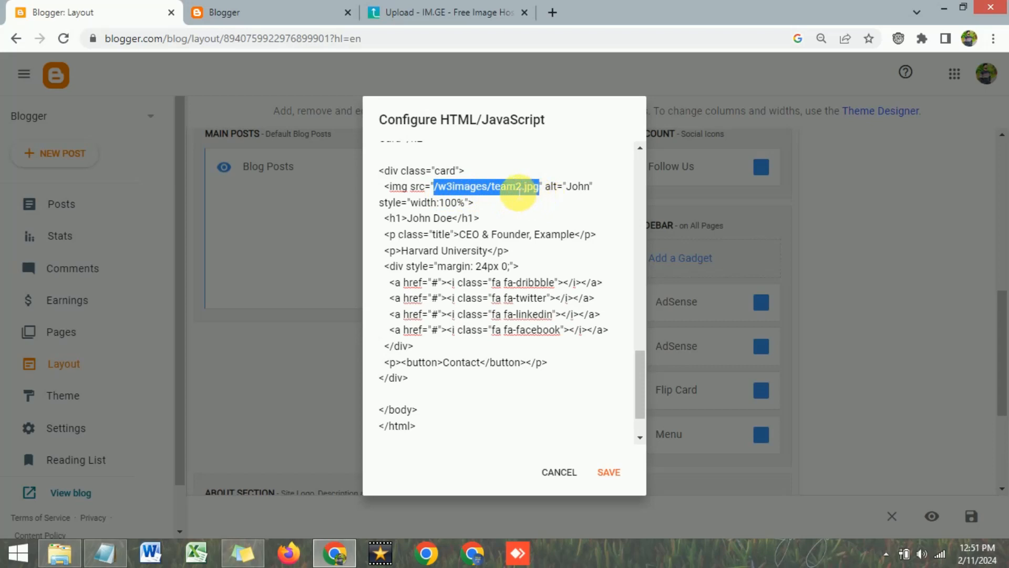
pyautogui.press('BackSpace')
pyautogui.scroll(-4, 462, 259)
pyautogui.click(433, 215)
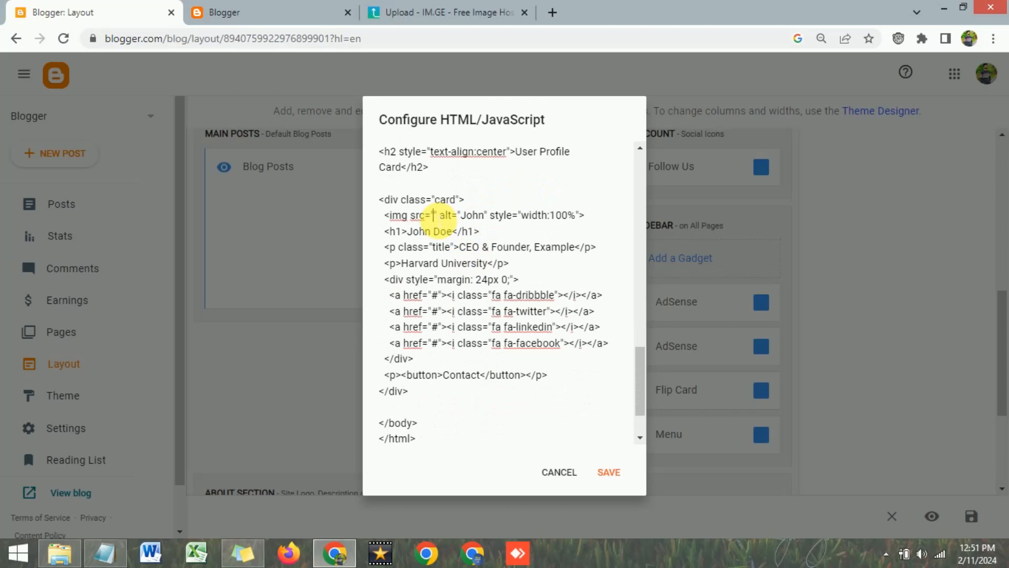
pyautogui.hotkey('ctrl', 'v')
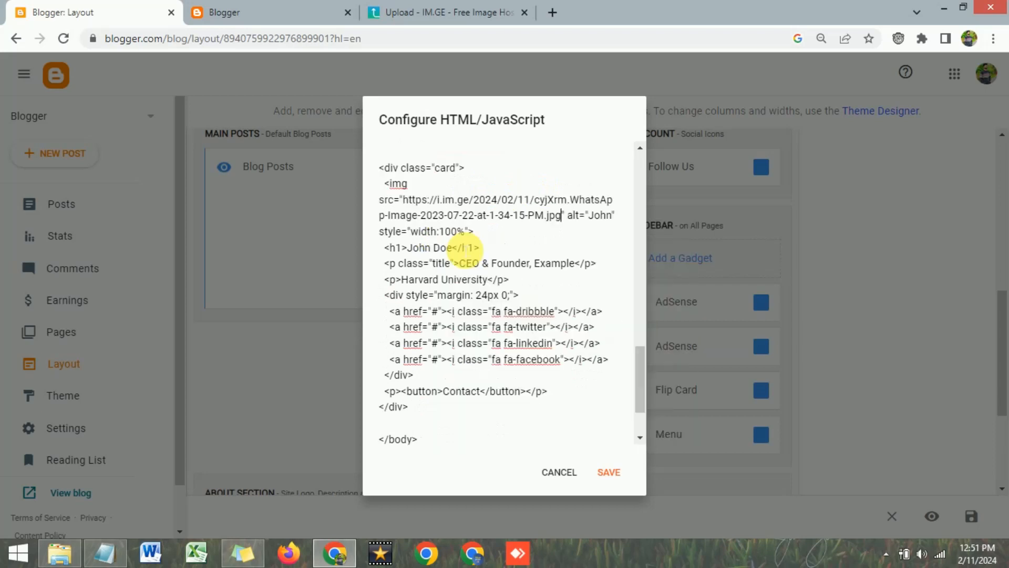
pyautogui.moveTo(410, 204); pyautogui.dragTo(563, 218)
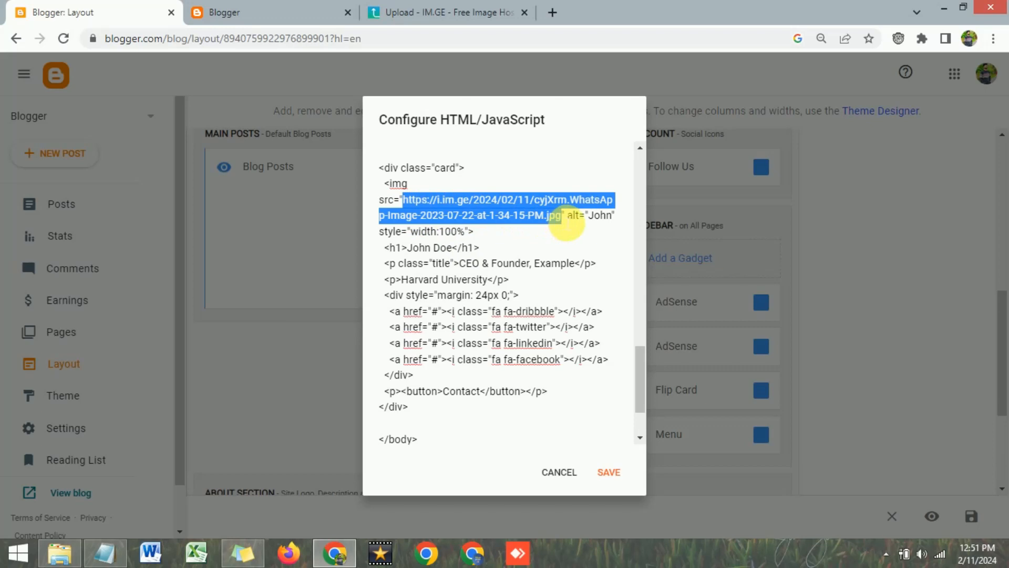
# Check the upload results and live blog, then return to the gadget code
pyautogui.click(452, 9)
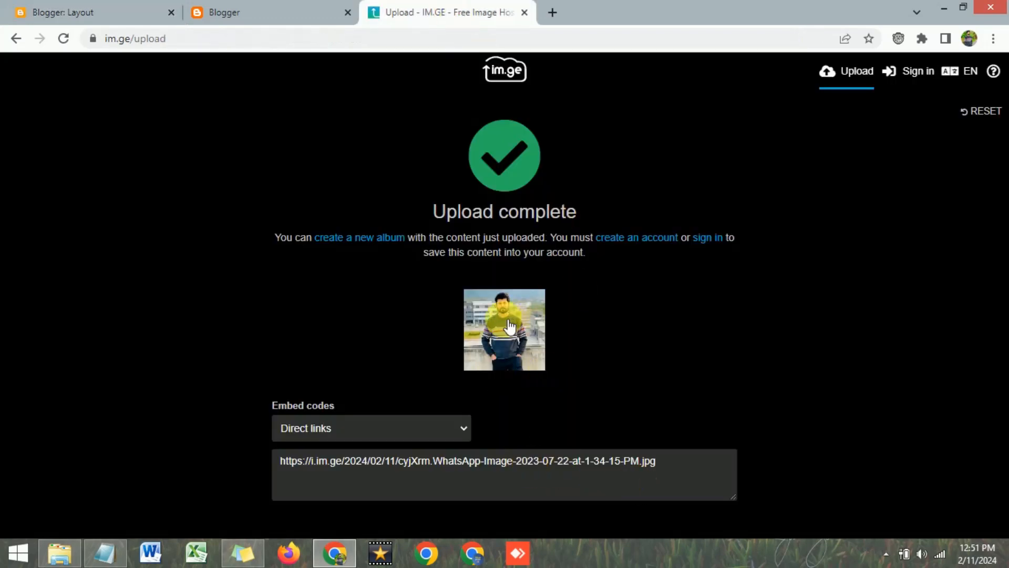
pyautogui.click(236, 7)
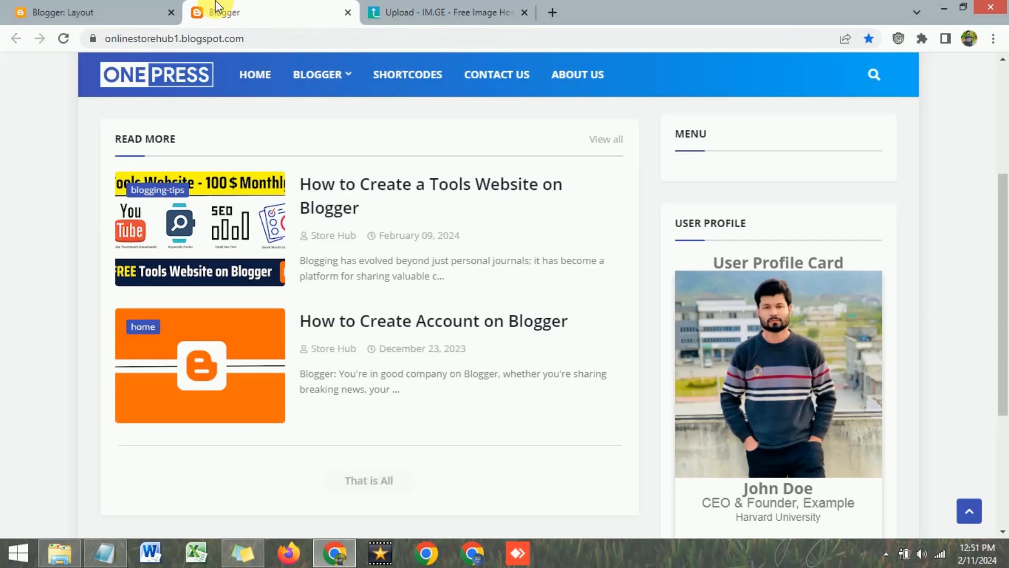
pyautogui.click(155, 12)
pyautogui.click(542, 234)
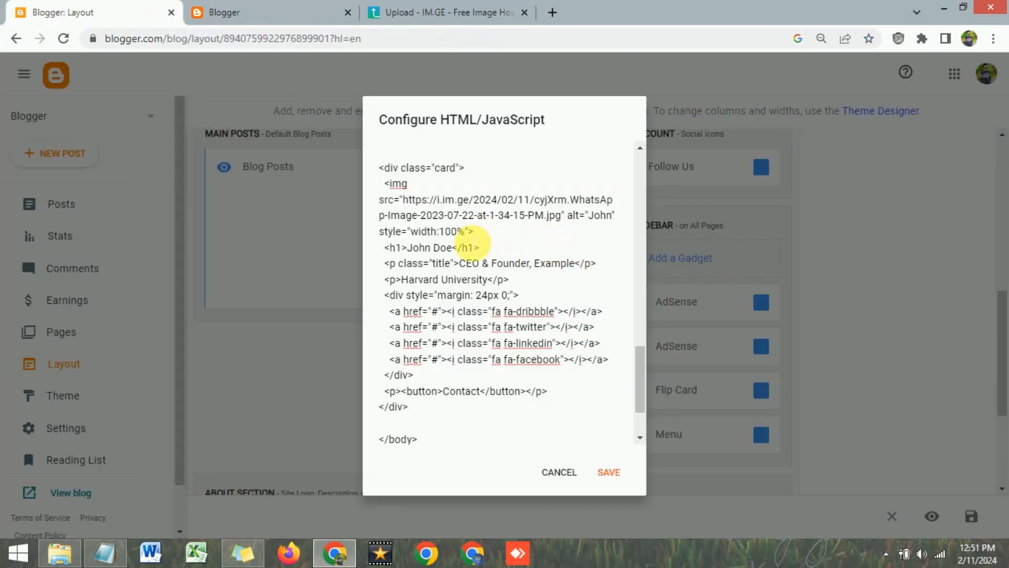
# Compare the heading's placeholder name with the name shown on the live card
pyautogui.scroll(-2, 475, 243)
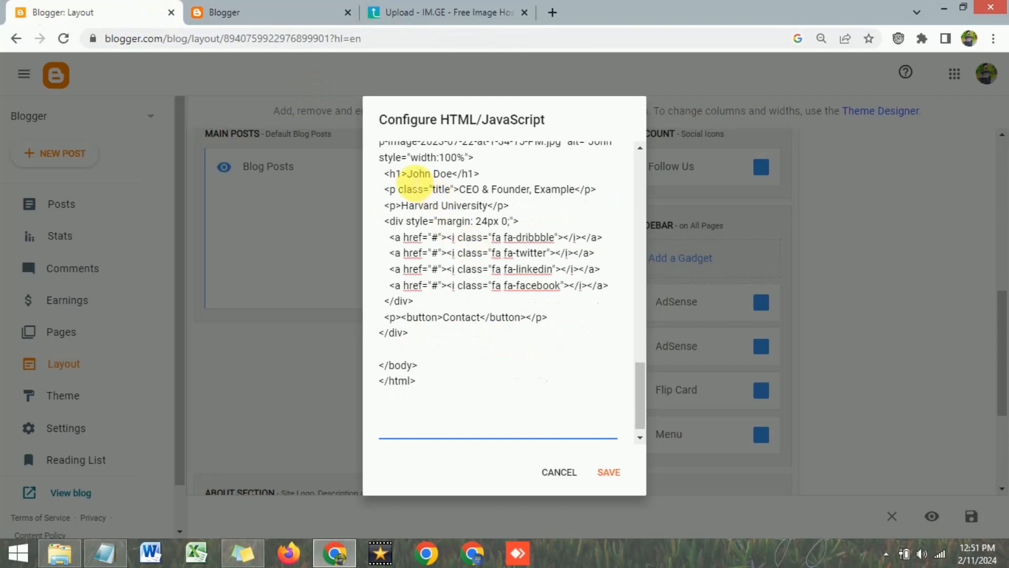
pyautogui.moveTo(415, 179); pyautogui.dragTo(452, 179)
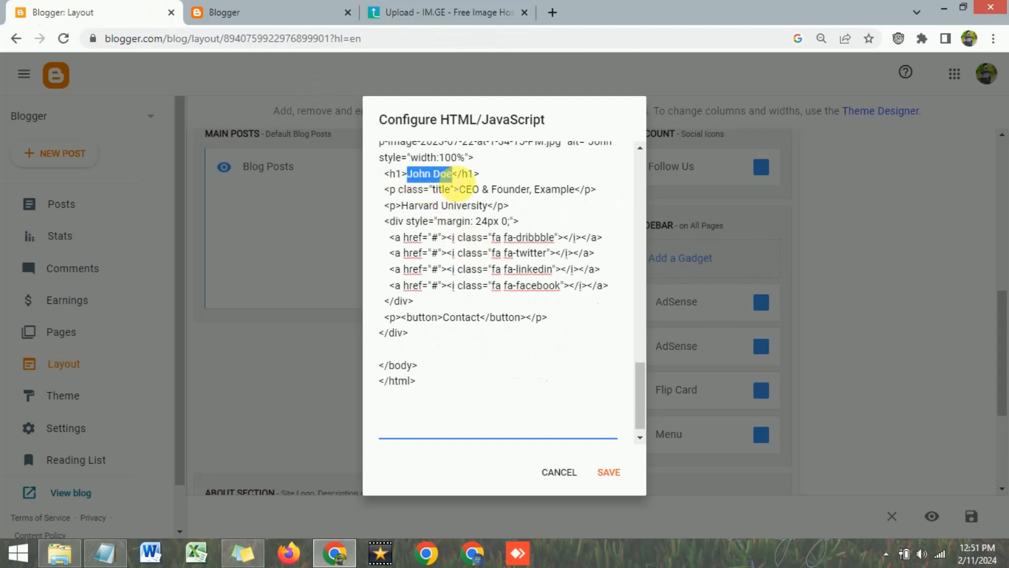
pyautogui.click(279, 11)
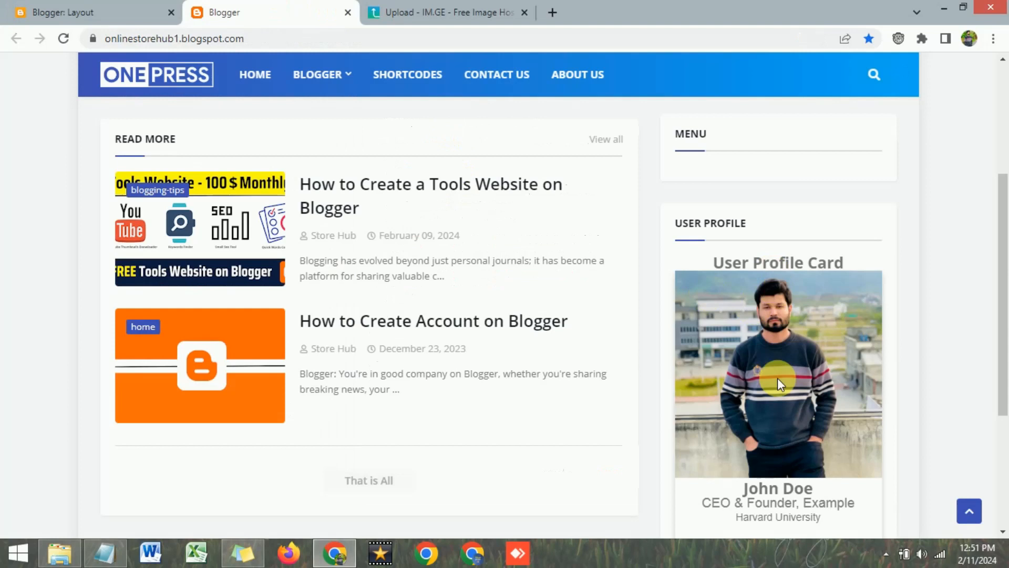
pyautogui.scroll(-3, 781, 460)
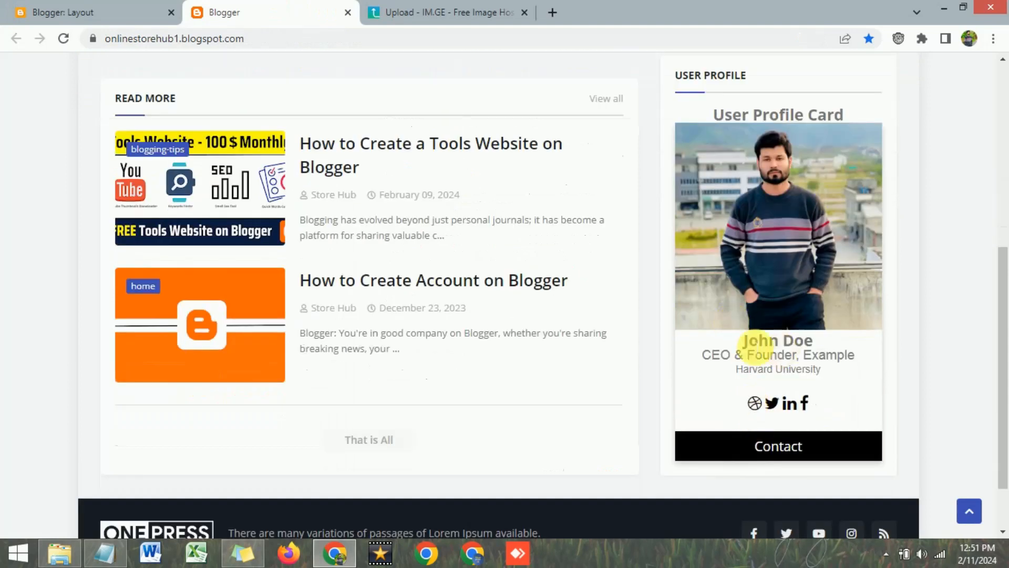
pyautogui.moveTo(743, 341); pyautogui.dragTo(813, 342)
# Replace the placeholder name in the card's h1 with the owner's full name
pyautogui.click(125, 9)
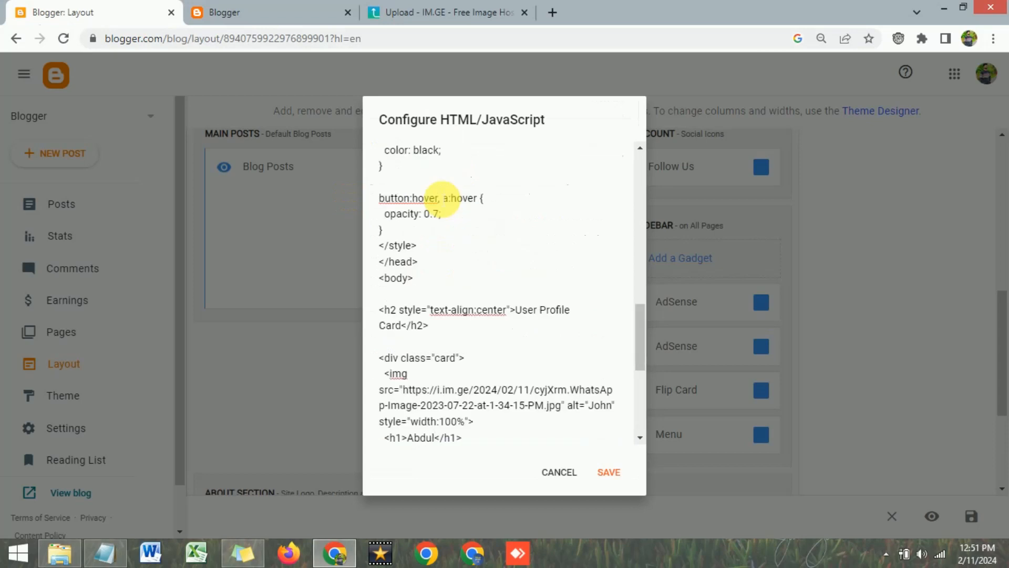
pyautogui.scroll(-3, 444, 197)
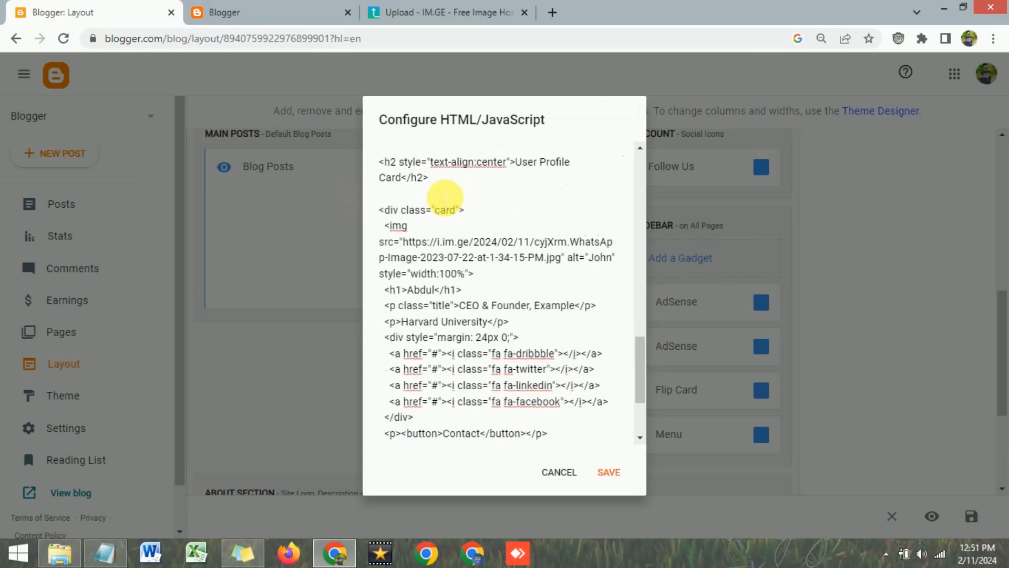
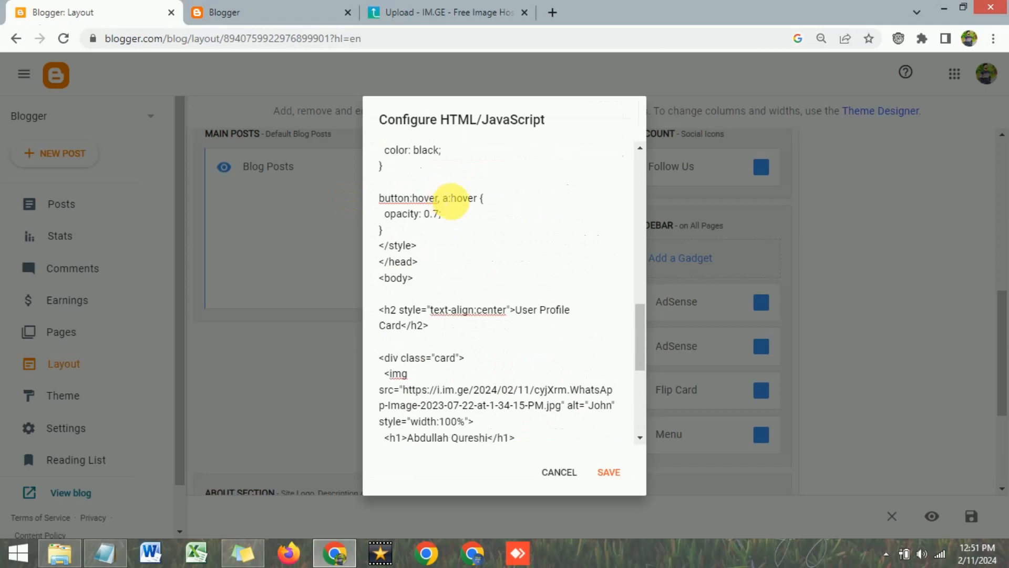
pyautogui.scroll(-3, 497, 294)
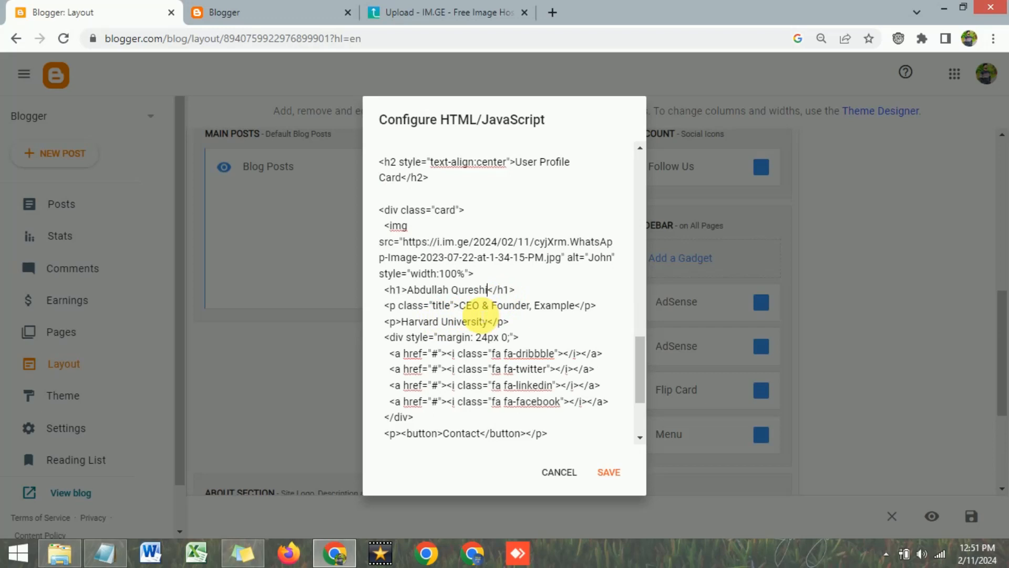
# Replace 'Example' in the card's title line with 'Tech Spark'
pyautogui.moveTo(459, 306); pyautogui.dragTo(481, 307)
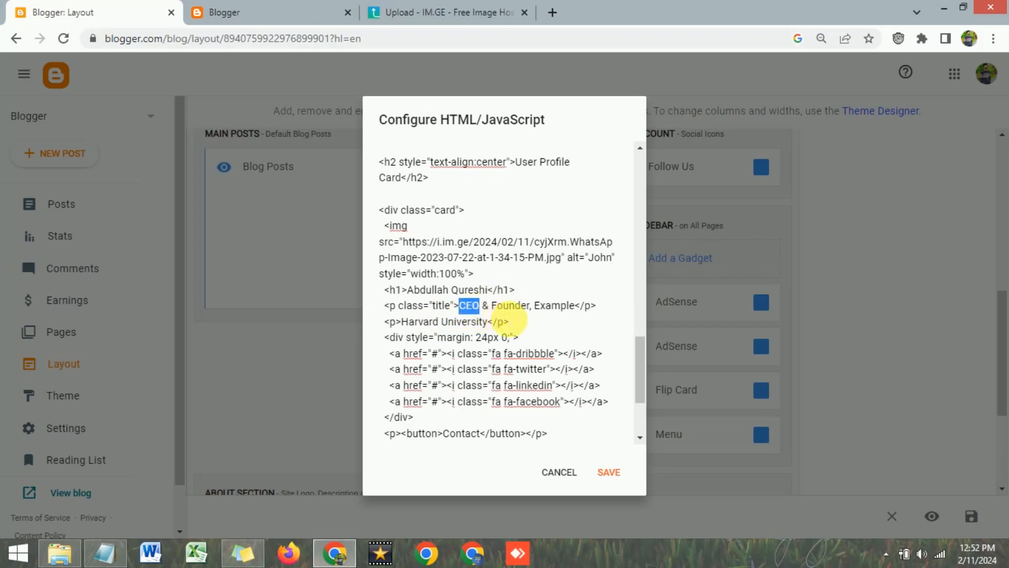
pyautogui.click(520, 314)
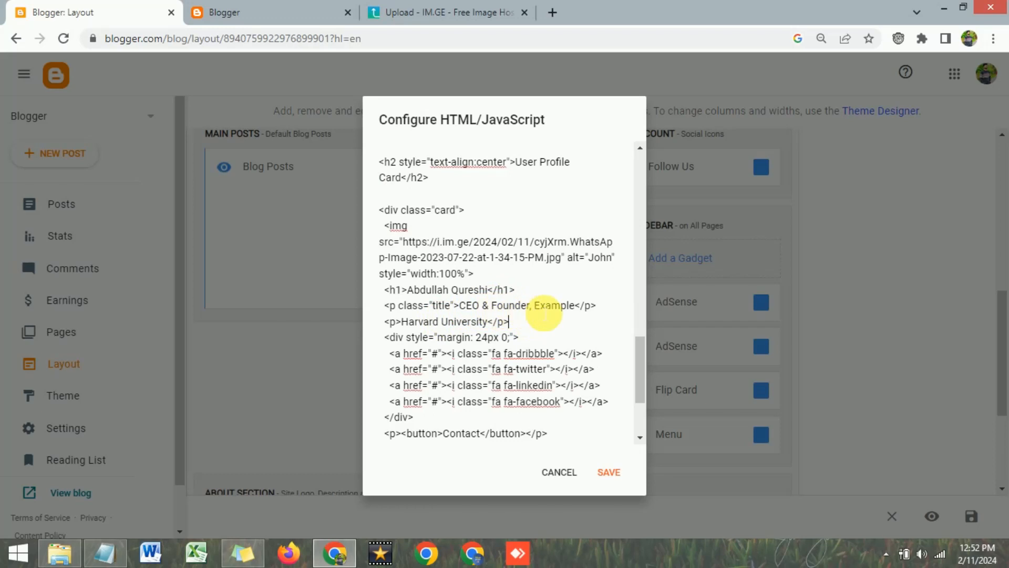
pyautogui.click(374, 9)
pyautogui.click(315, 9)
pyautogui.click(773, 360)
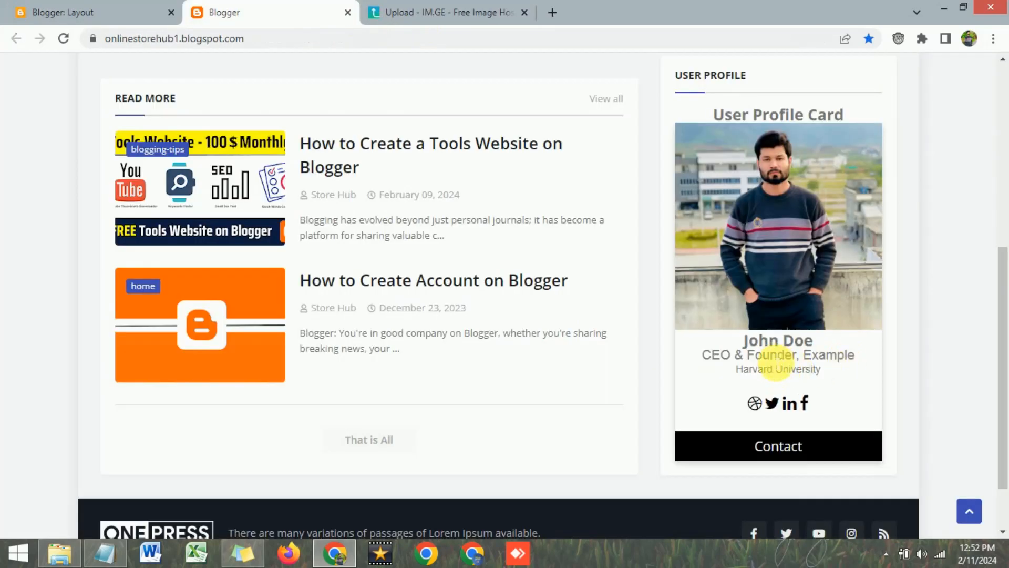
pyautogui.doubleClick(828, 356)
pyautogui.hotkey('ctrl', 'shift', 'Tab')
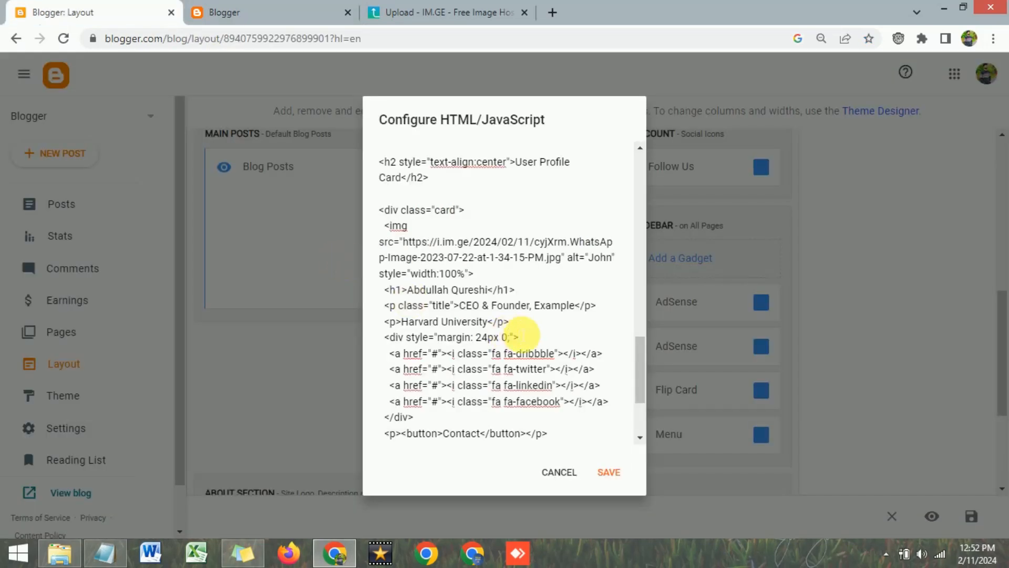
pyautogui.click(508, 321)
pyautogui.moveTo(534, 306); pyautogui.dragTo(572, 316)
pyautogui.write('Tech S')
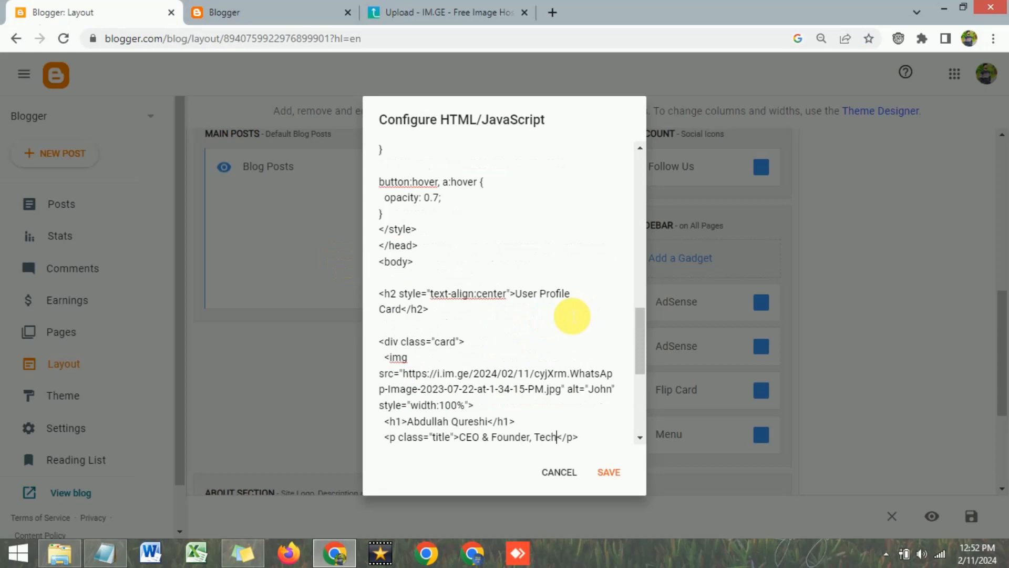
pyautogui.write('park')
# Replace 'Harvard University' with 'Pakistan' and check the card on the live blog
pyautogui.scroll(-3, 572, 315)
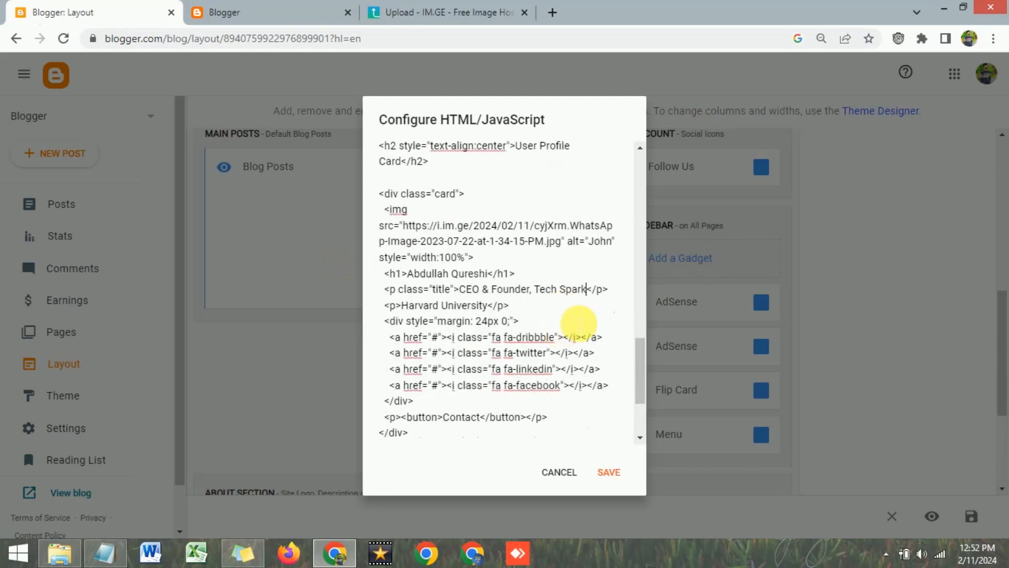
pyautogui.moveTo(401, 306); pyautogui.dragTo(488, 305)
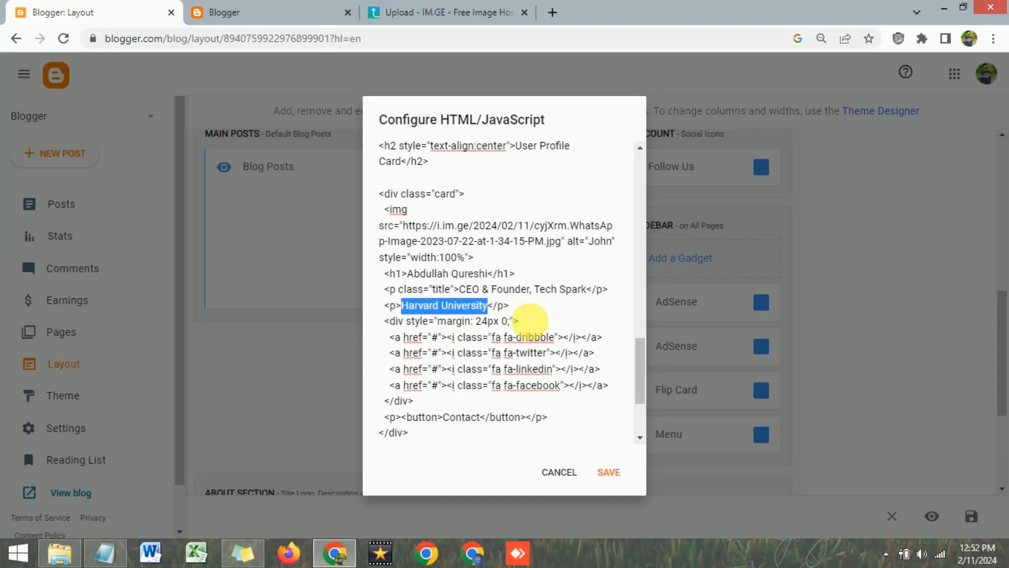
pyautogui.write('Is')
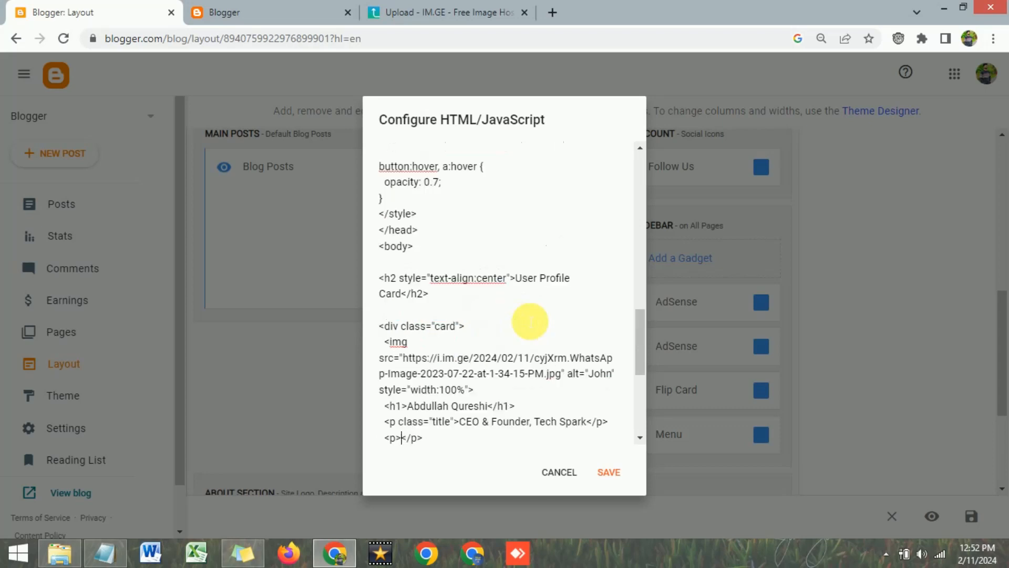
pyautogui.write('akistan')
pyautogui.scroll(-5, 530, 322)
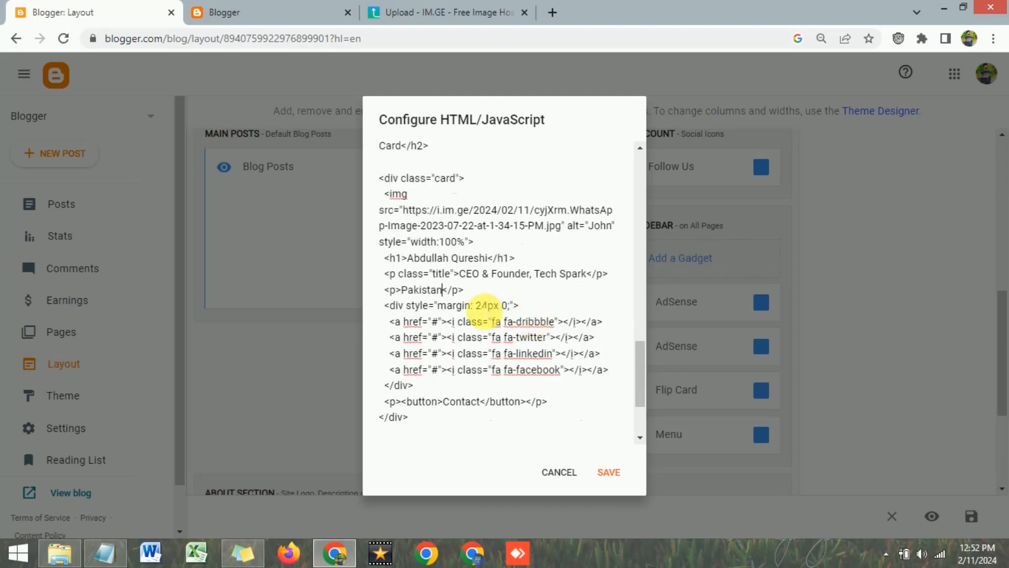
pyautogui.scroll(-3, 483, 307)
pyautogui.click(236, 12)
pyautogui.click(780, 362)
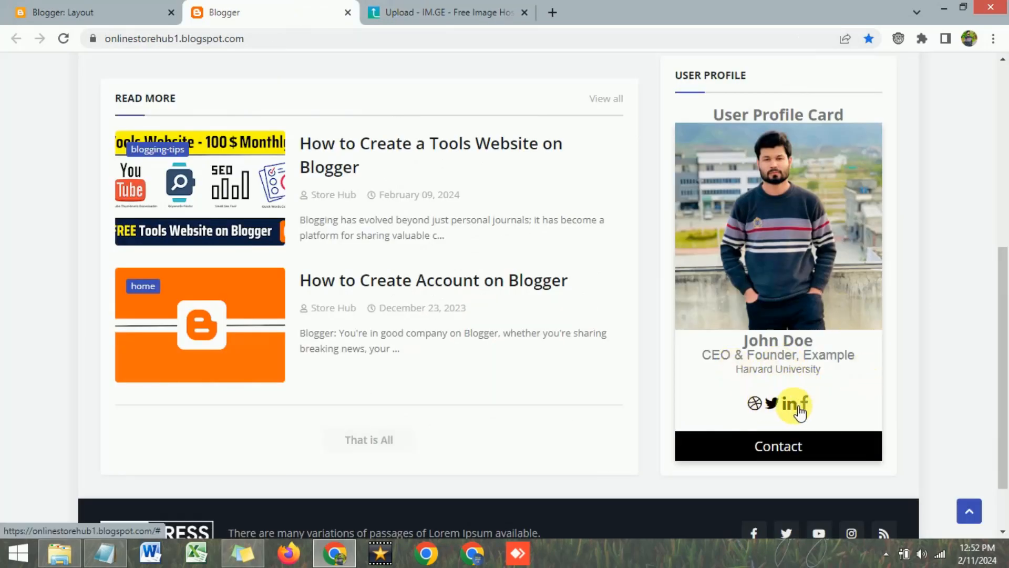
# Copy the LinkedIn profile's web address from a new browser tab
pyautogui.click(103, 9)
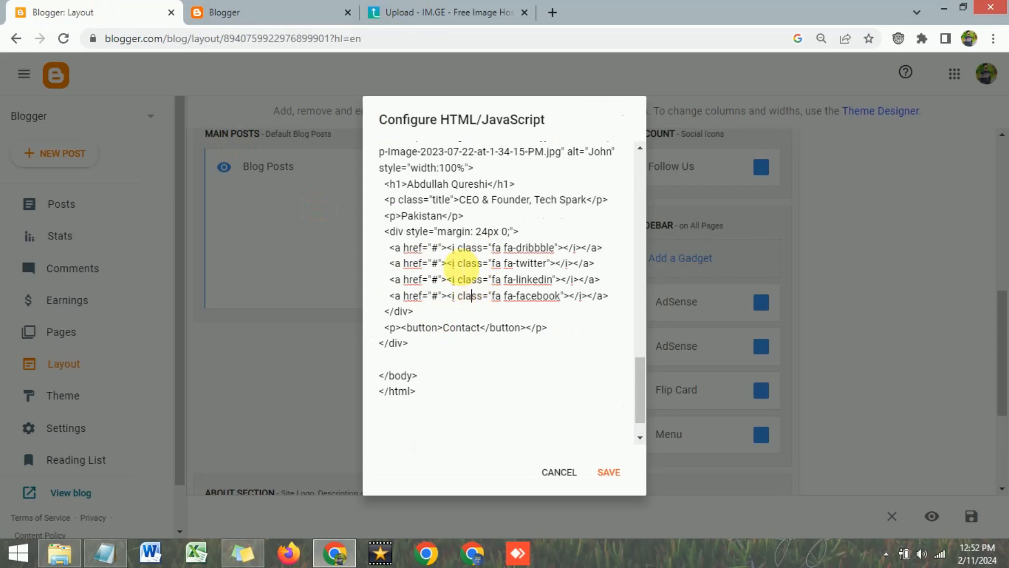
pyautogui.moveTo(391, 248); pyautogui.dragTo(680, 305)
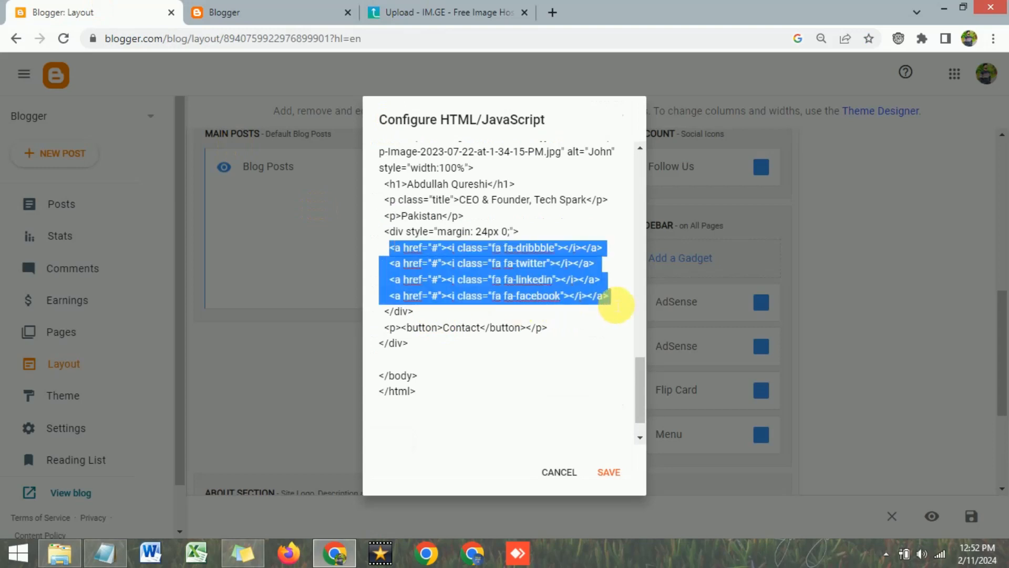
pyautogui.click(462, 319)
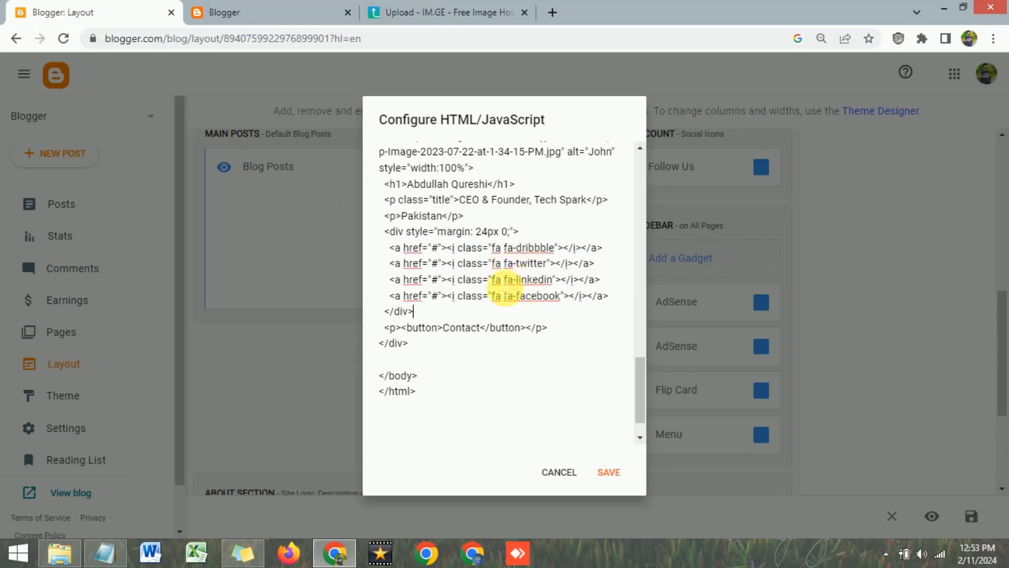
pyautogui.click(552, 12)
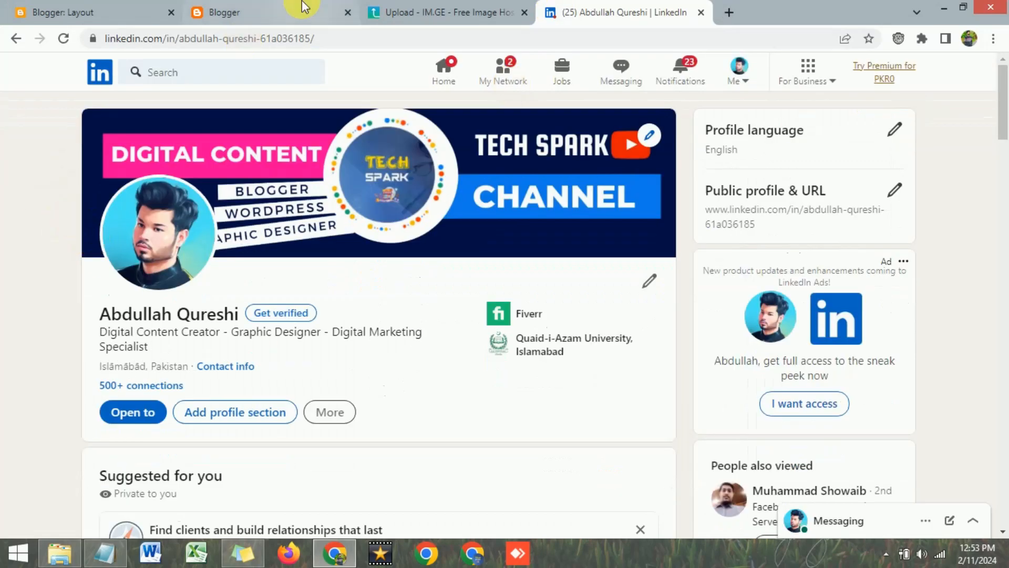
pyautogui.click(349, 38)
pyautogui.rightClick(350, 38)
pyautogui.click(386, 118)
# Paste the LinkedIn profile URL over the '#' in the linkedin anchor's href
pyautogui.click(259, 9)
pyautogui.click(119, 10)
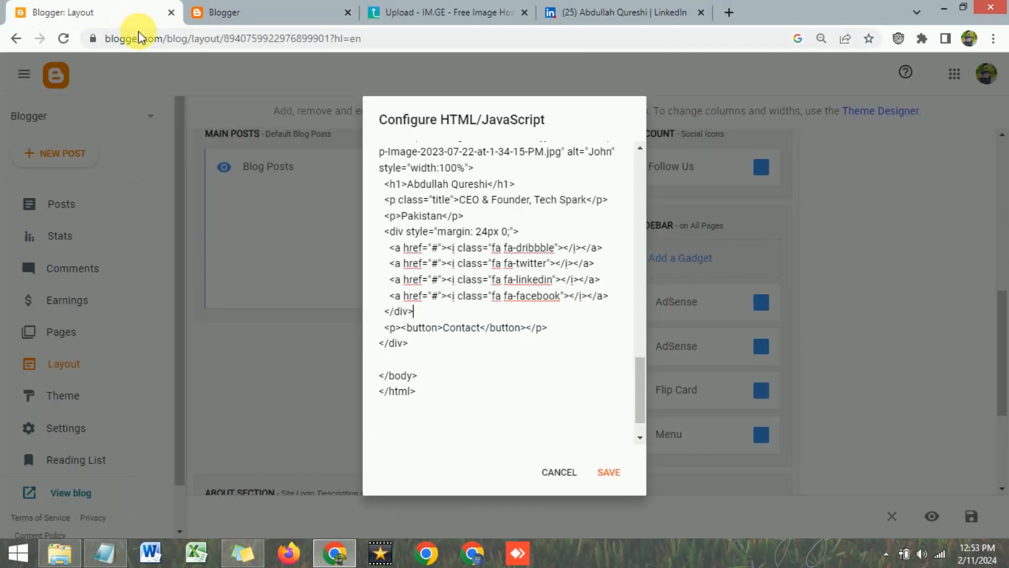
pyautogui.click(527, 279)
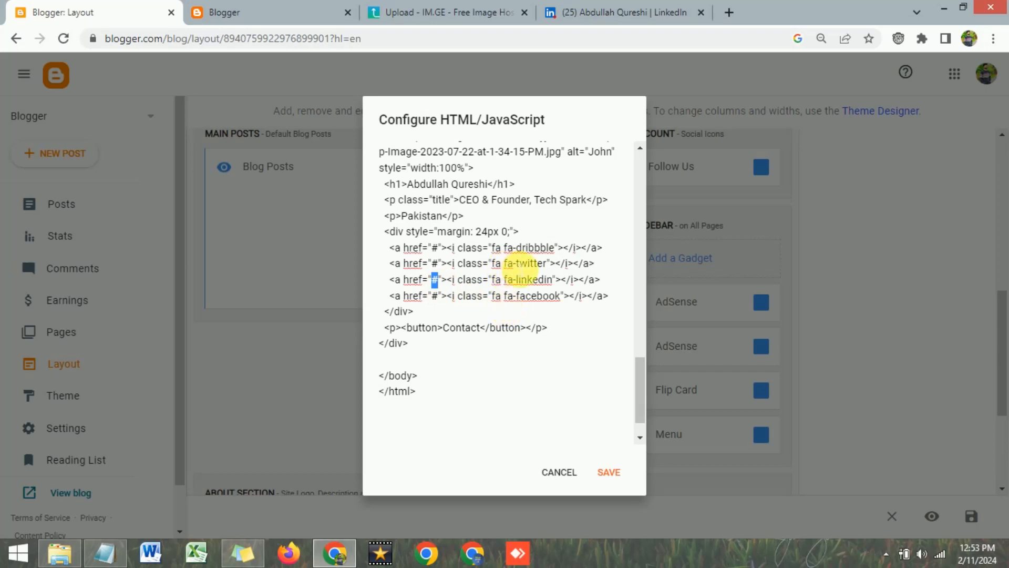
pyautogui.click(516, 247)
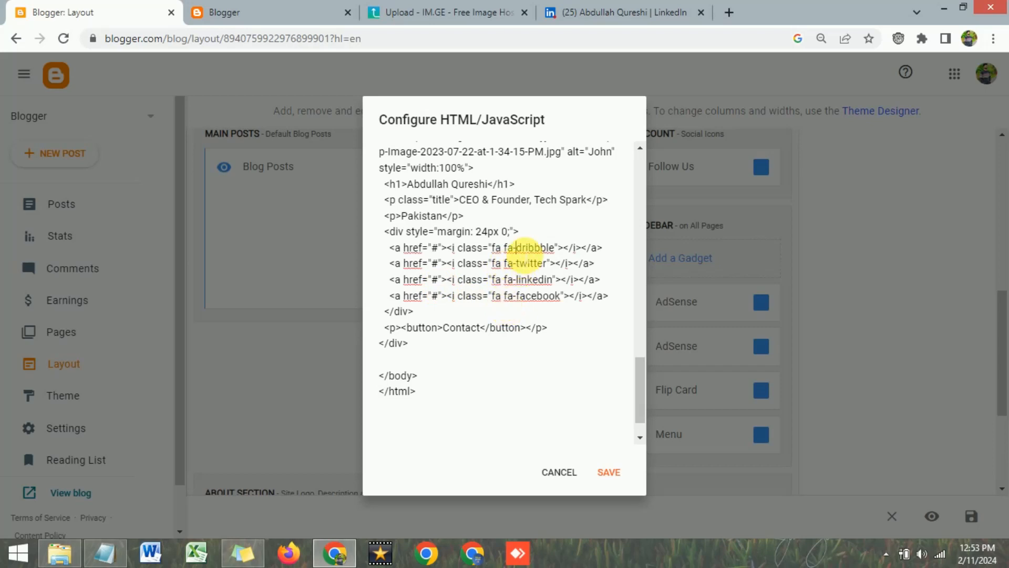
pyautogui.moveTo(503, 247); pyautogui.dragTo(549, 248)
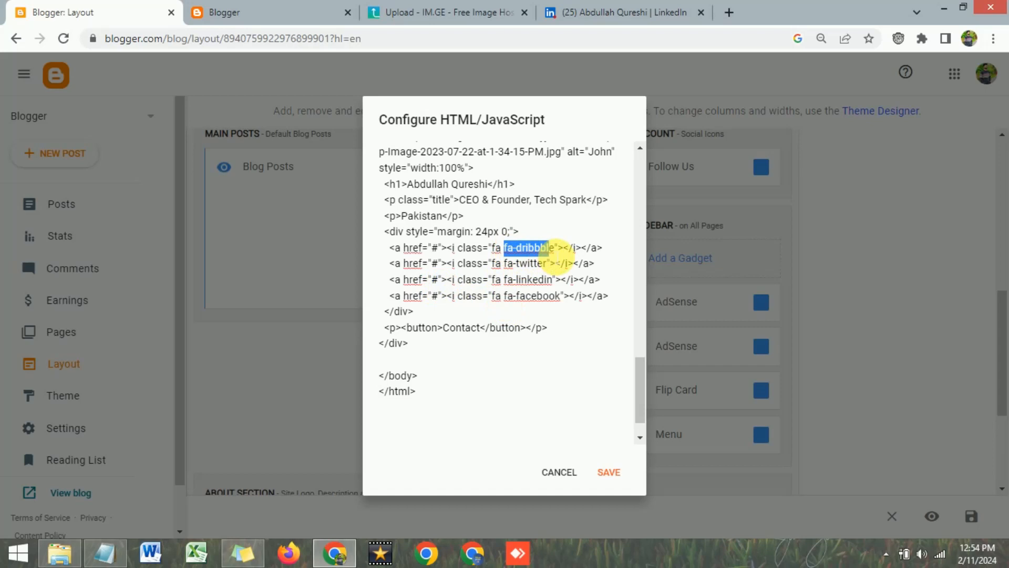
pyautogui.click(537, 263)
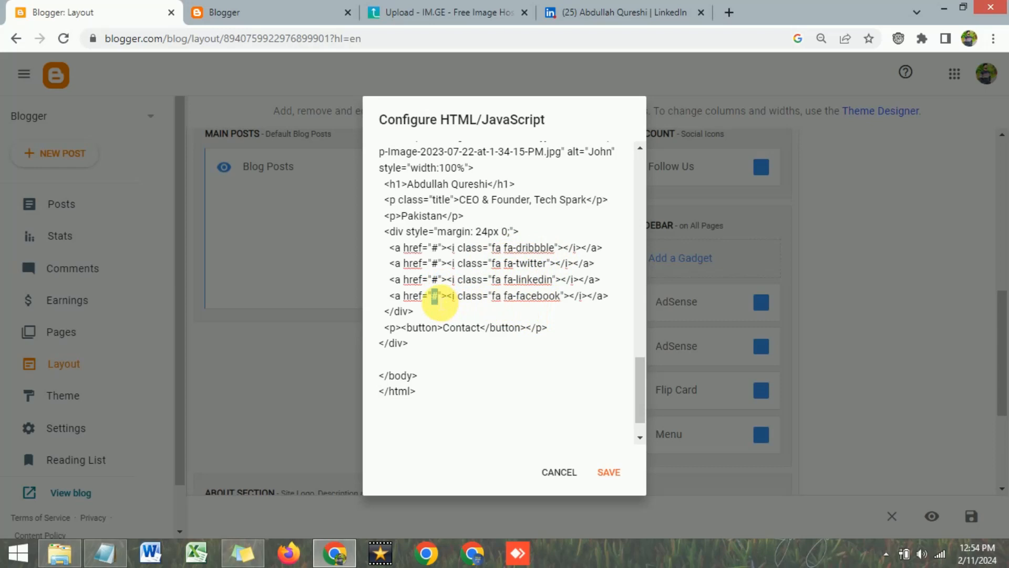
pyautogui.click(431, 279)
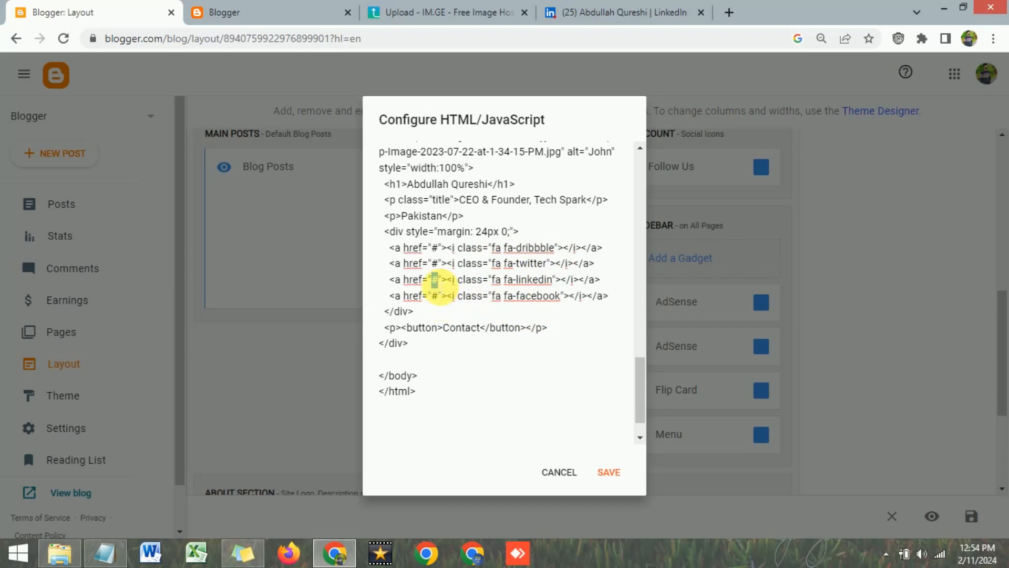
pyautogui.rightClick(434, 280)
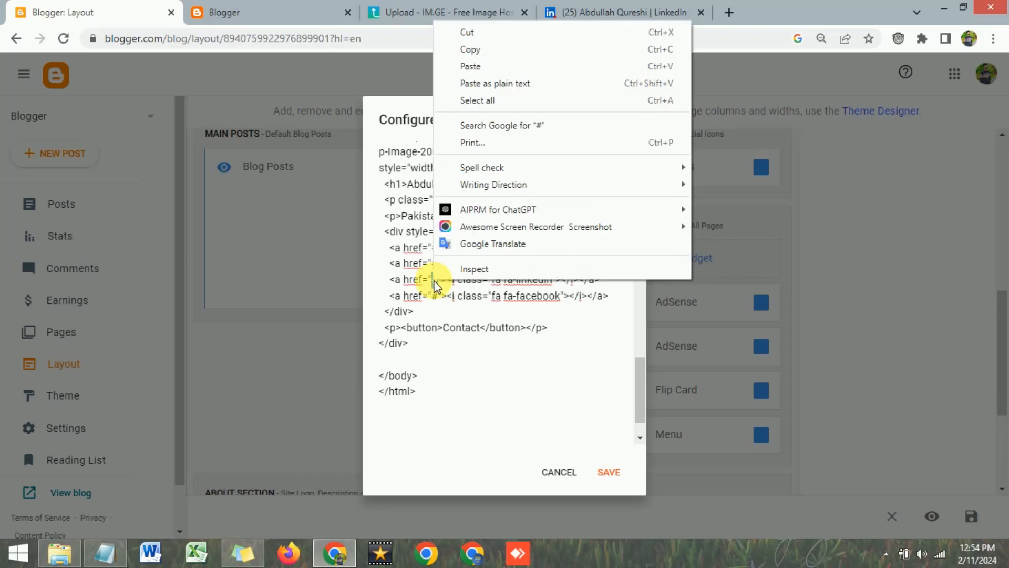
pyautogui.click(476, 67)
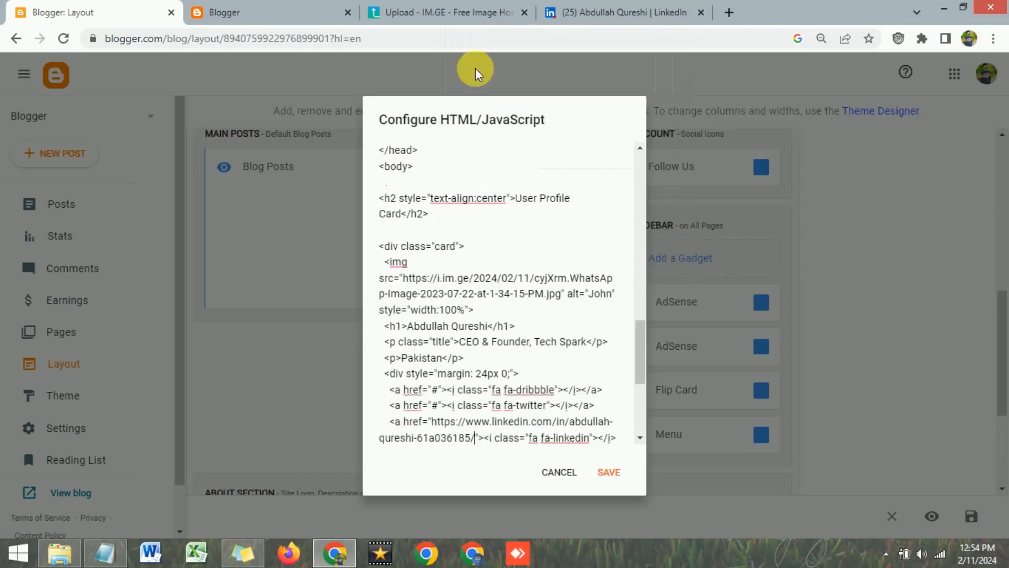
# Replace 'Contact' in the card's button with the owner's phone number
pyautogui.scroll(-3, 507, 352)
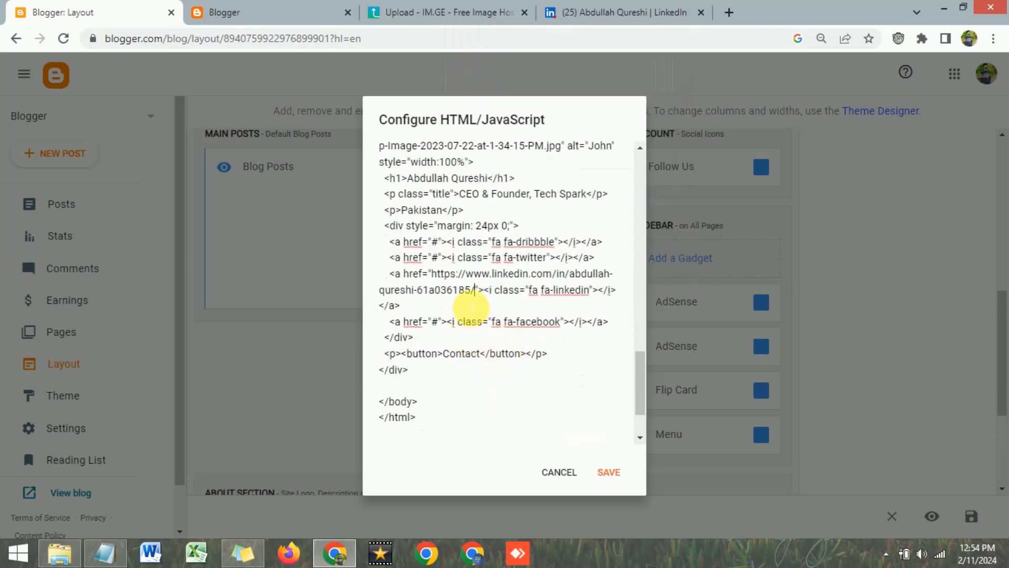
pyautogui.scroll(-2, 471, 306)
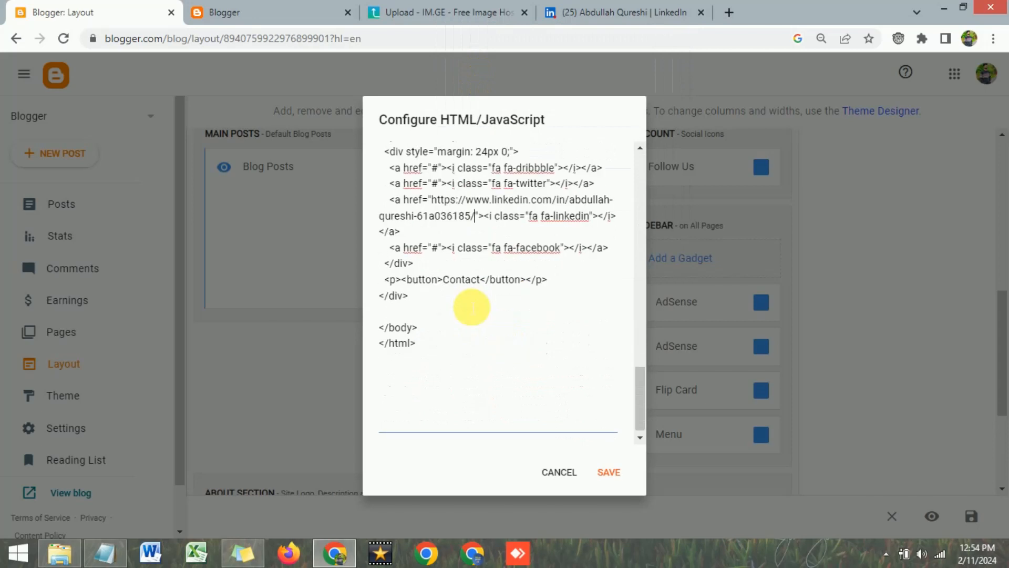
pyautogui.click(463, 309)
pyautogui.moveTo(443, 284); pyautogui.dragTo(480, 286)
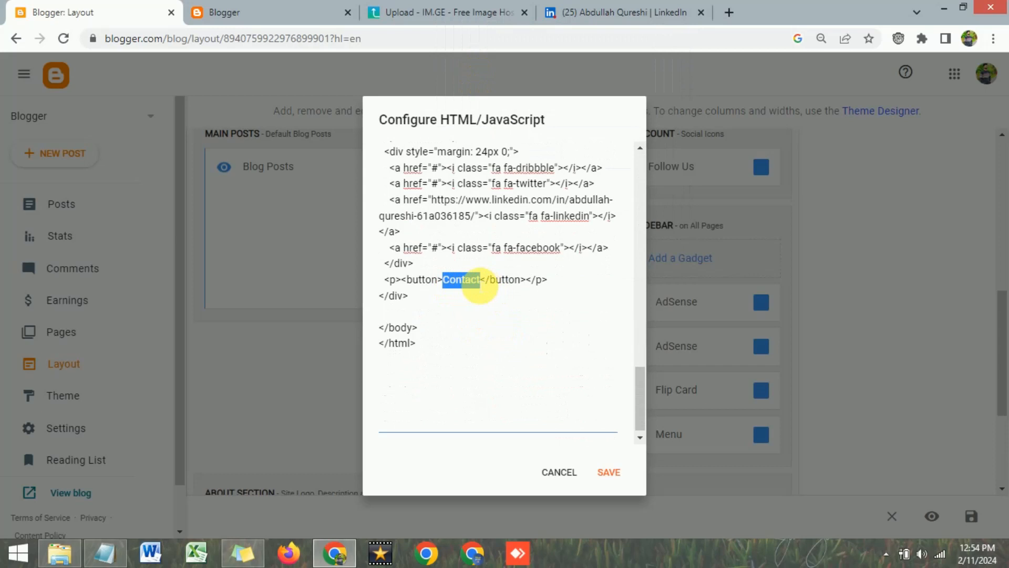
pyautogui.write('00')
pyautogui.press('BackSpace')
pyautogui.press('BackSpace')
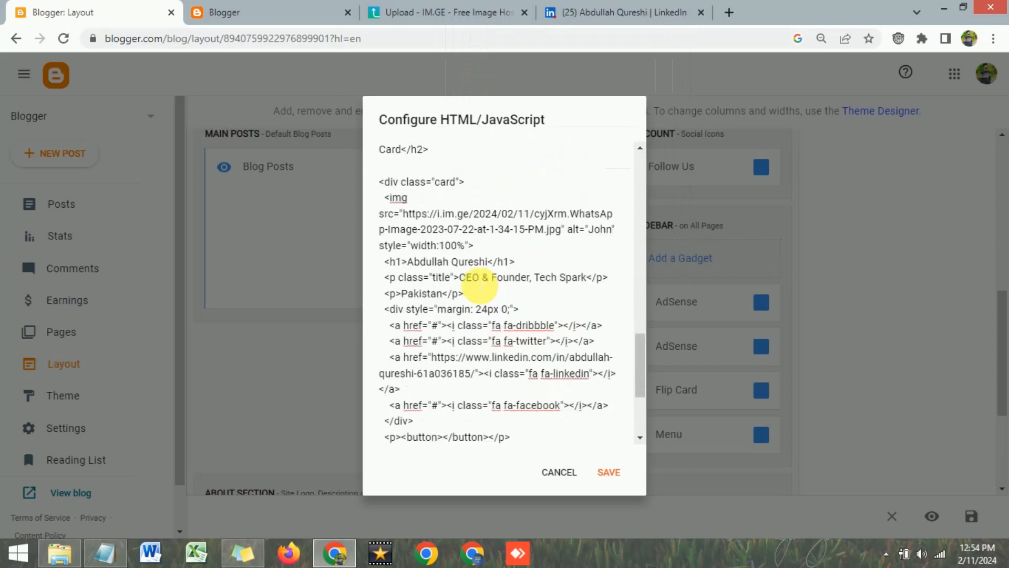
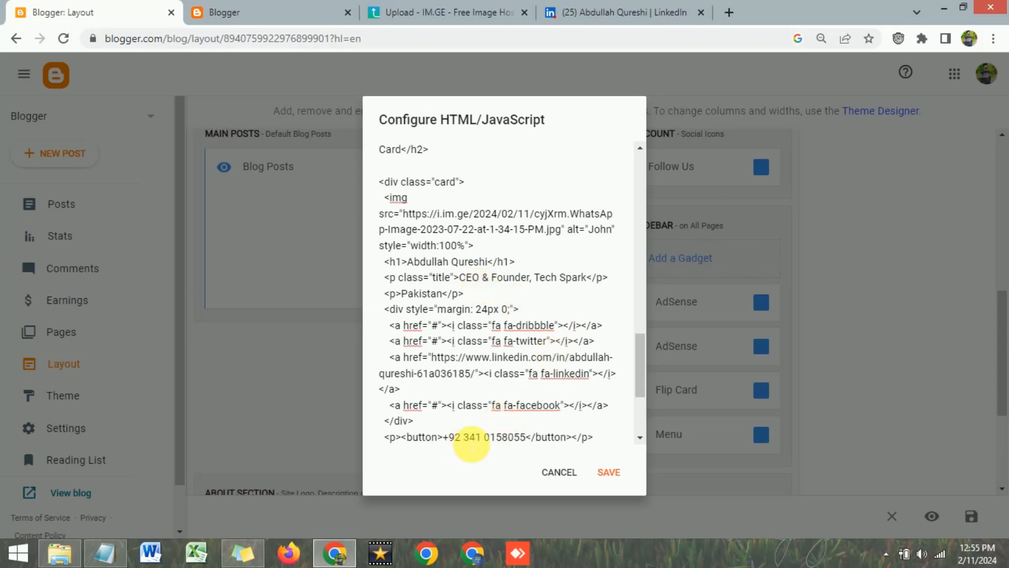
# Save the updated profile card gadget
pyautogui.scroll(-2, 471, 443)
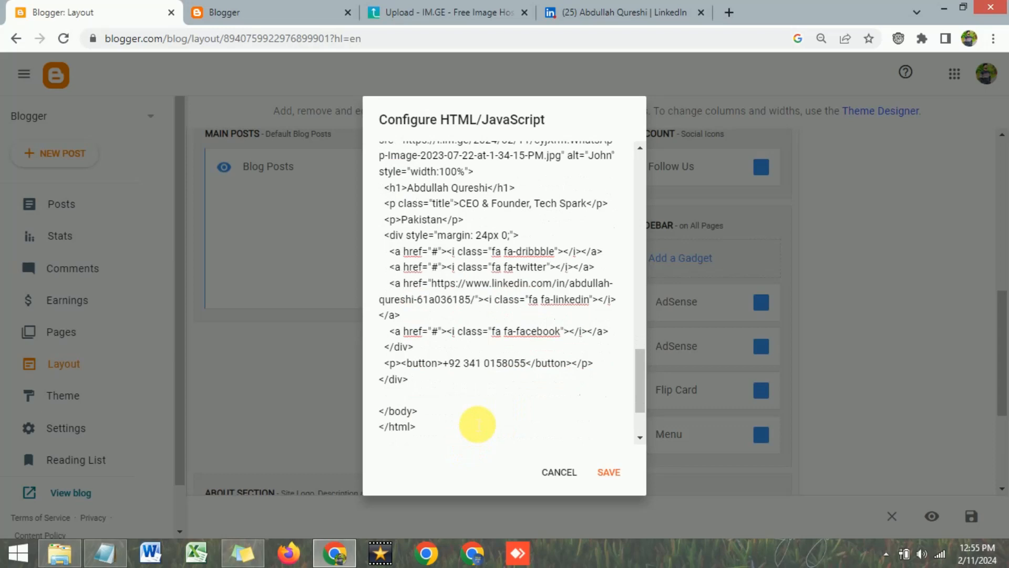
pyautogui.click(469, 386)
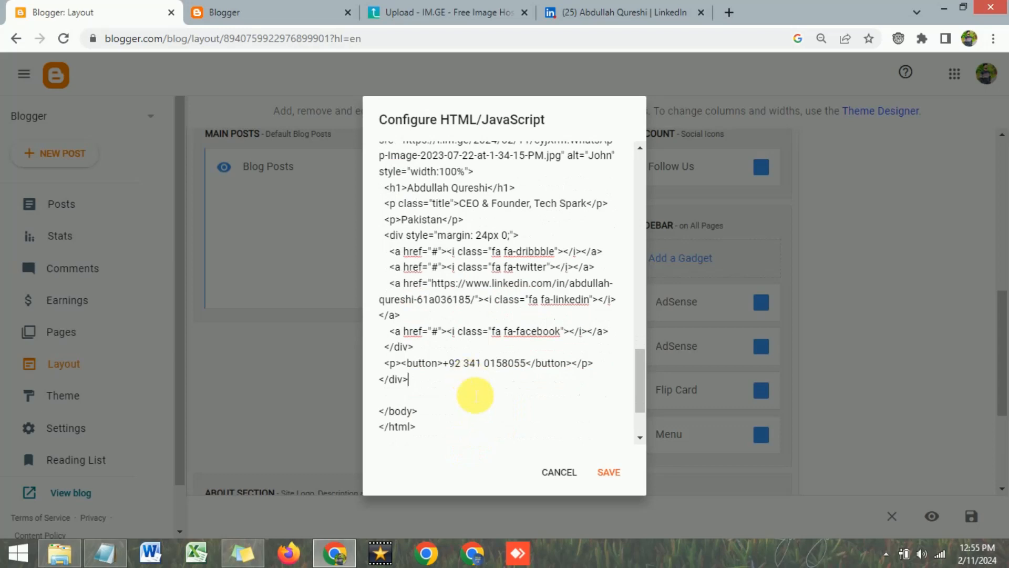
pyautogui.scroll(-2, 473, 410)
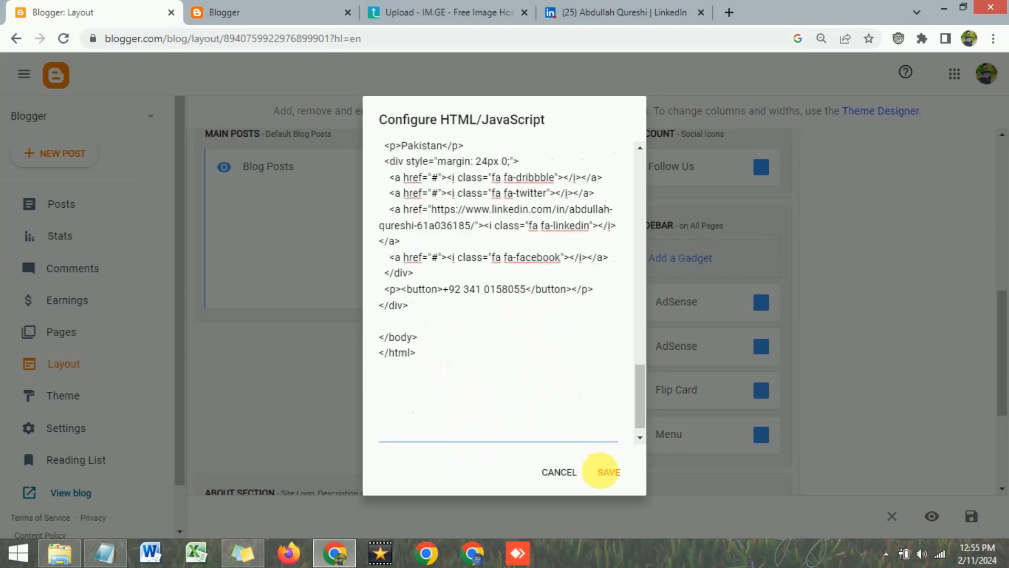
pyautogui.click(610, 473)
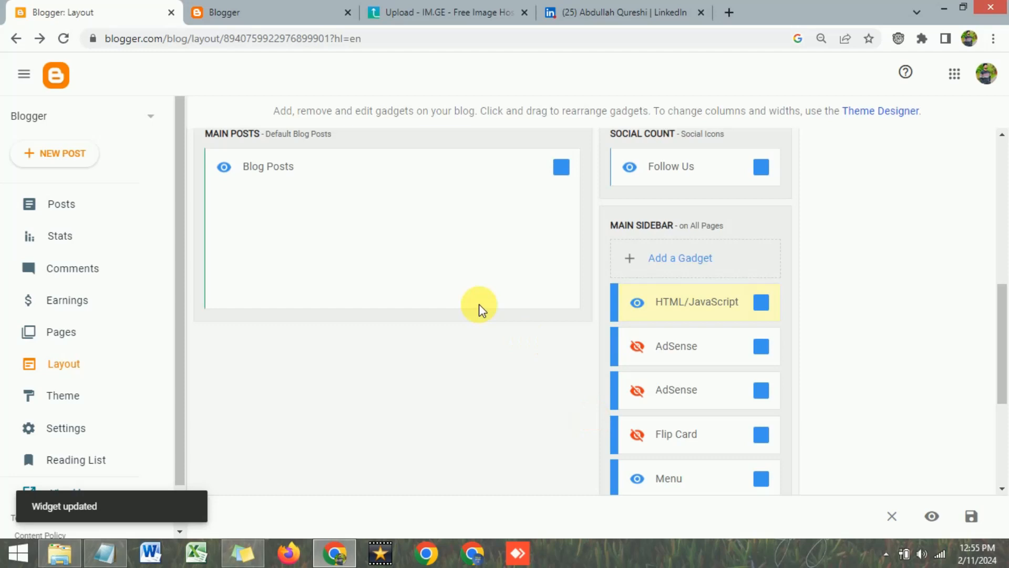
# Reload the live blog, review the updated profile card, and close the image-upload and extra tabs
pyautogui.click(297, 6)
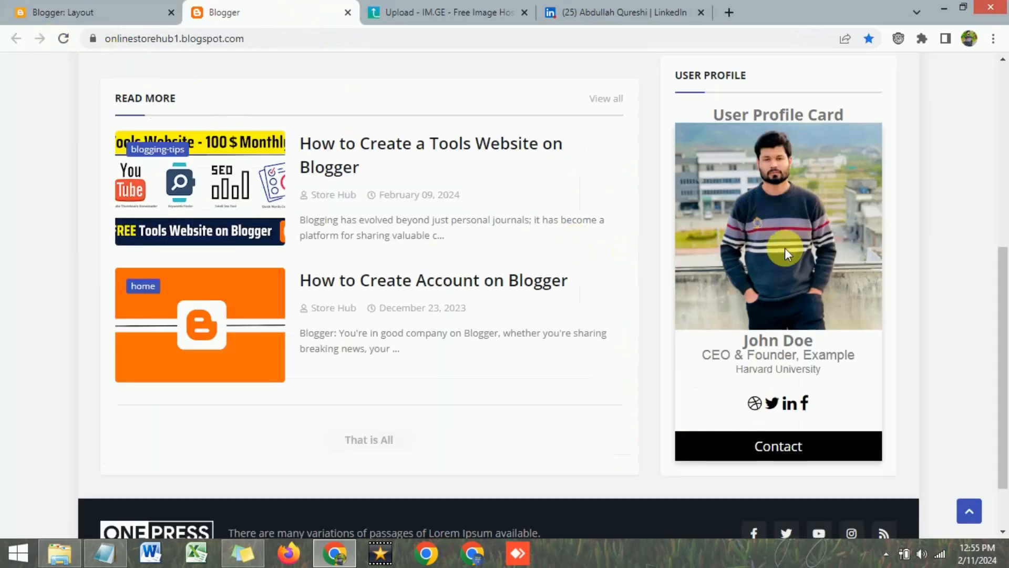
pyautogui.moveTo(758, 342); pyautogui.dragTo(814, 362)
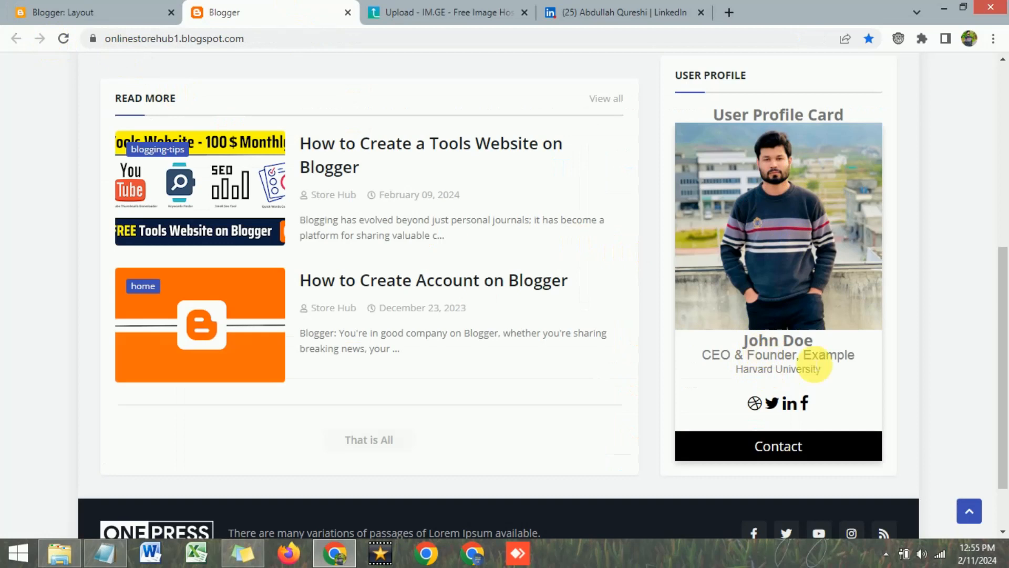
pyautogui.click(63, 39)
pyautogui.scroll(-4, 786, 279)
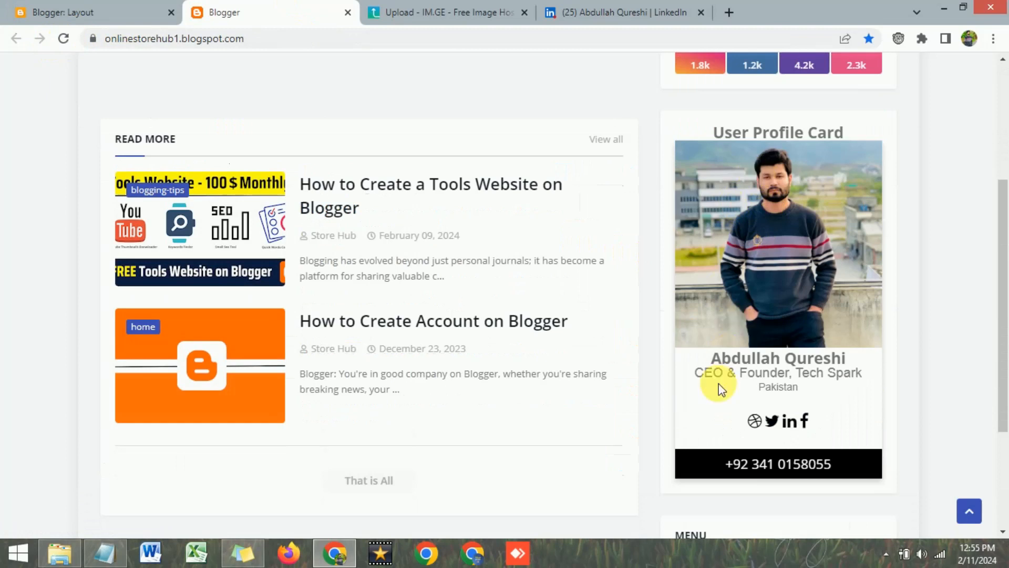
pyautogui.moveTo(710, 359); pyautogui.dragTo(843, 365)
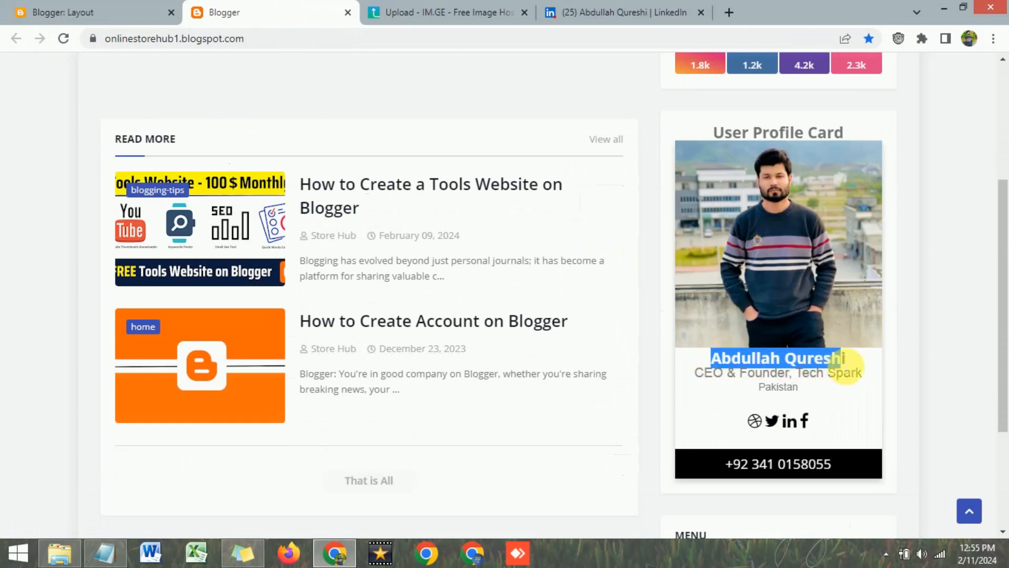
pyautogui.click(787, 384)
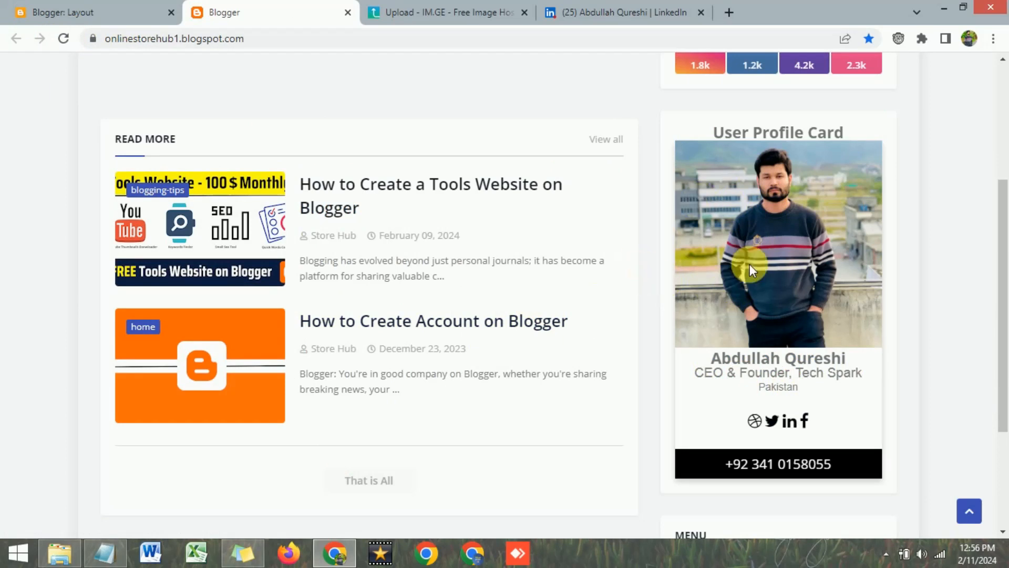
pyautogui.scroll(-2, 756, 321)
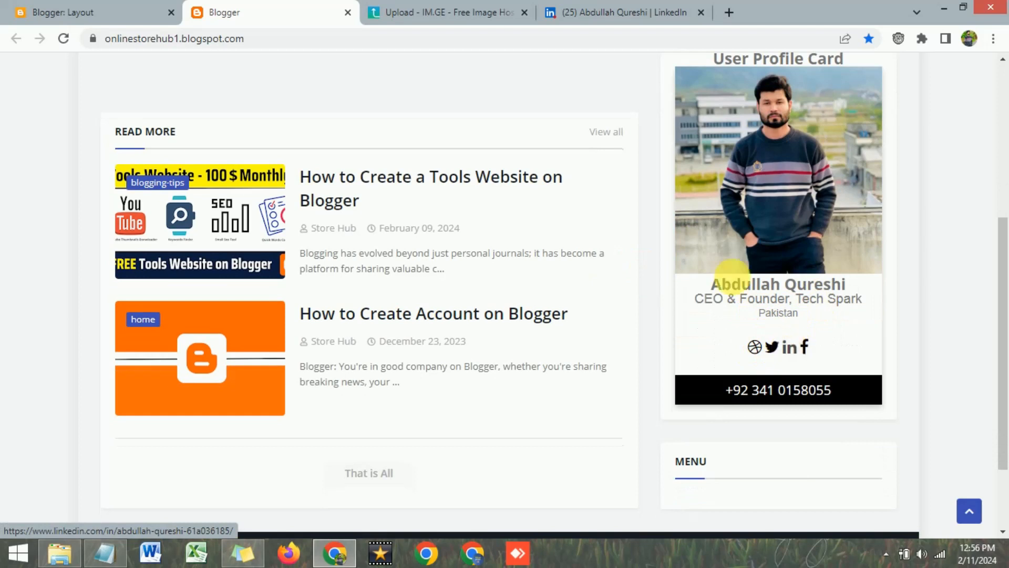
pyautogui.click(523, 13)
pyautogui.click(523, 14)
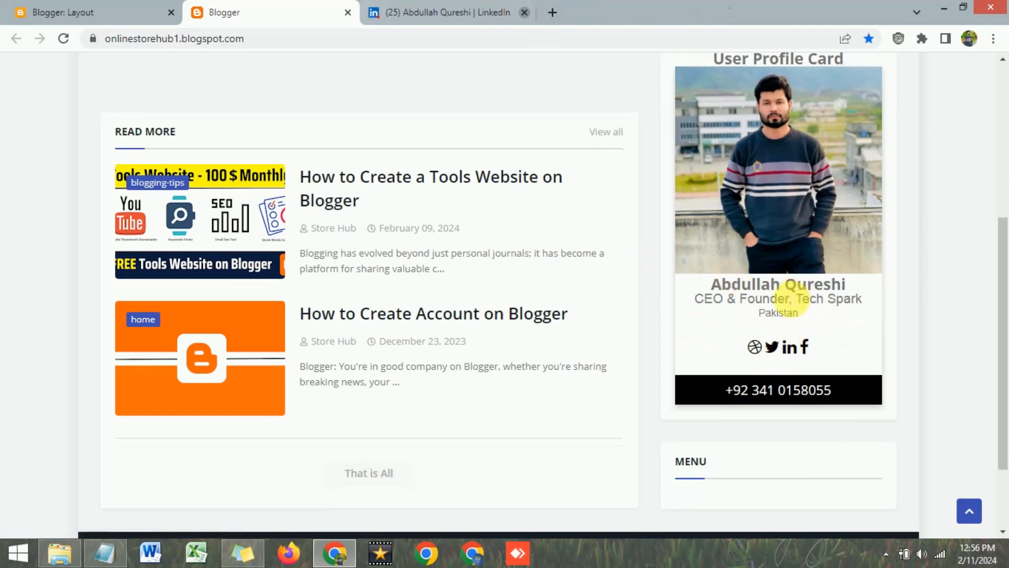
# Follow the card's LinkedIn icon to the LinkedIn profile, then go back to the blog
pyautogui.click(790, 348)
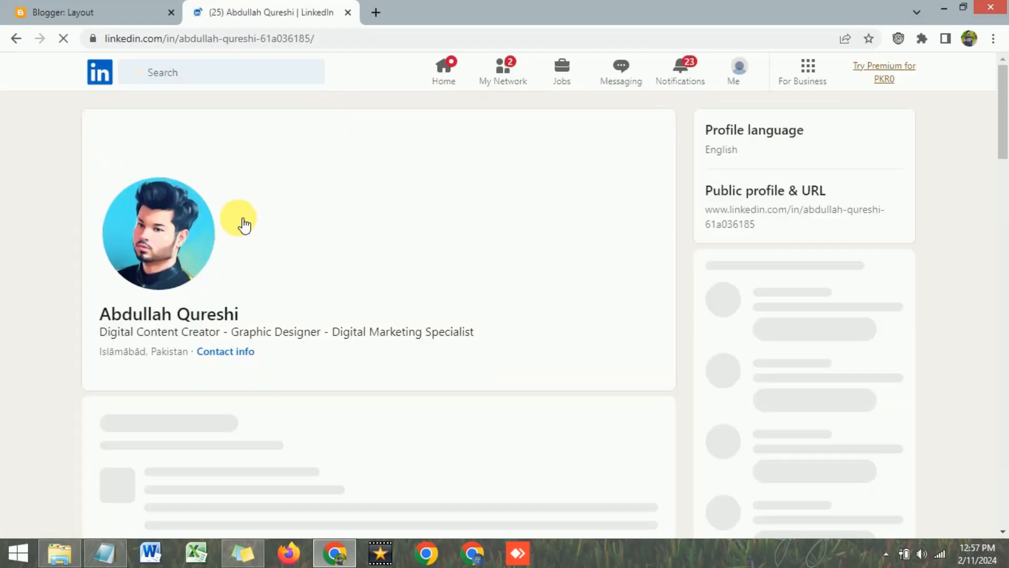
pyautogui.click(119, 9)
pyautogui.click(289, 11)
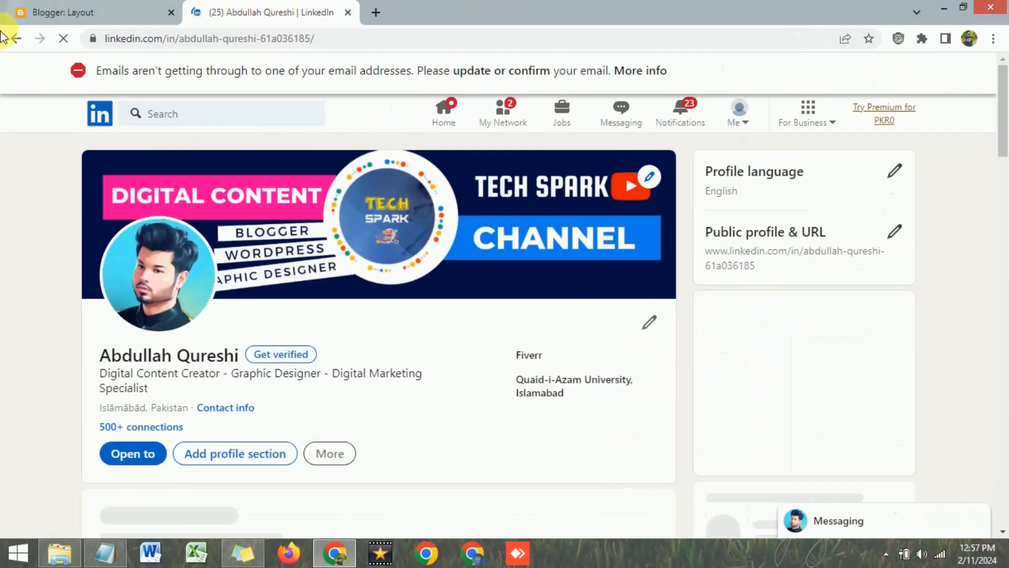
pyautogui.click(17, 39)
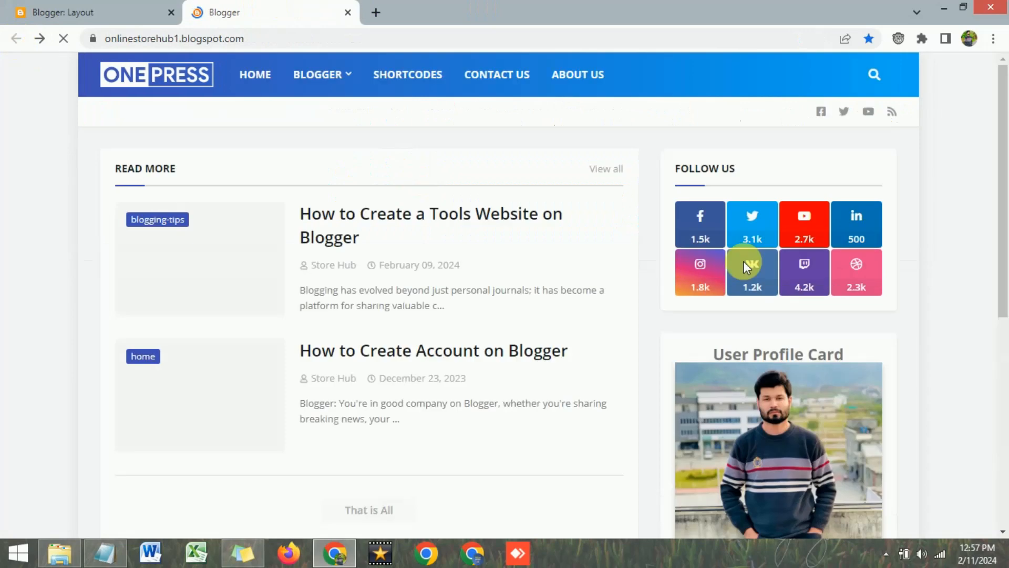
# Scroll the blog to inspect the finished User Profile Card, then return to Blogger: Layout
pyautogui.scroll(-2, 810, 332)
pyautogui.scroll(-3, 808, 331)
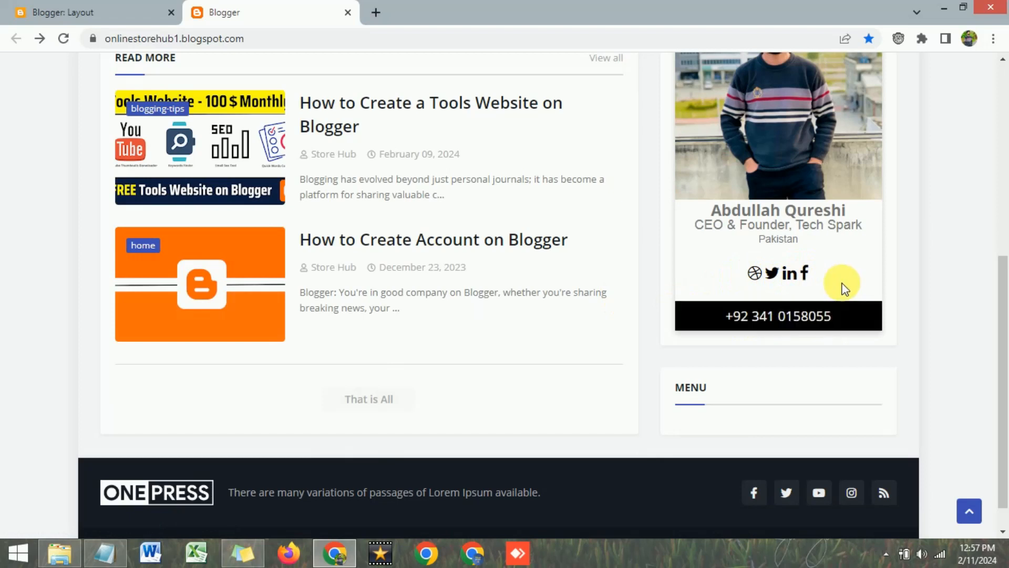
pyautogui.scroll(1, 843, 284)
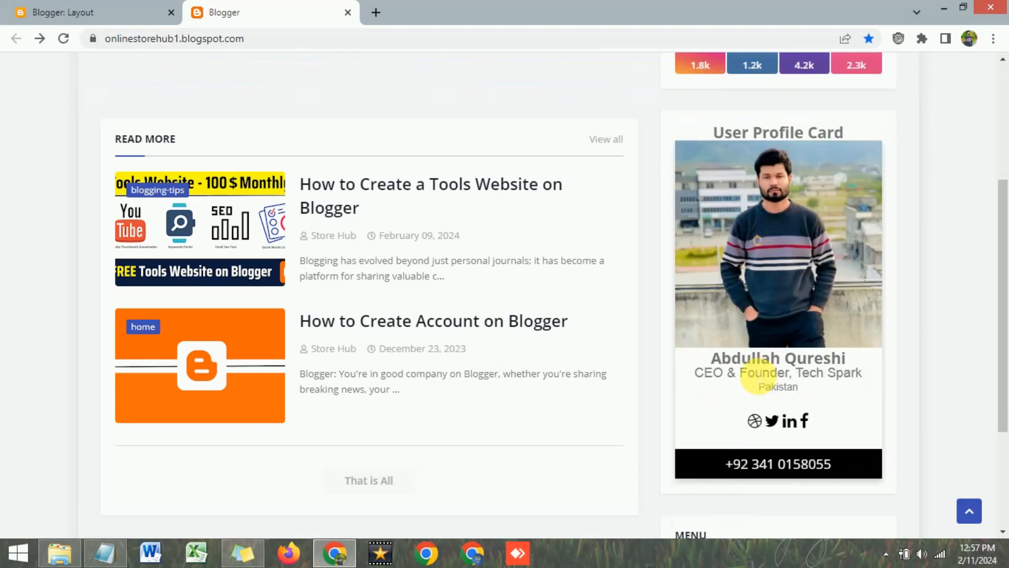
pyautogui.click(79, 12)
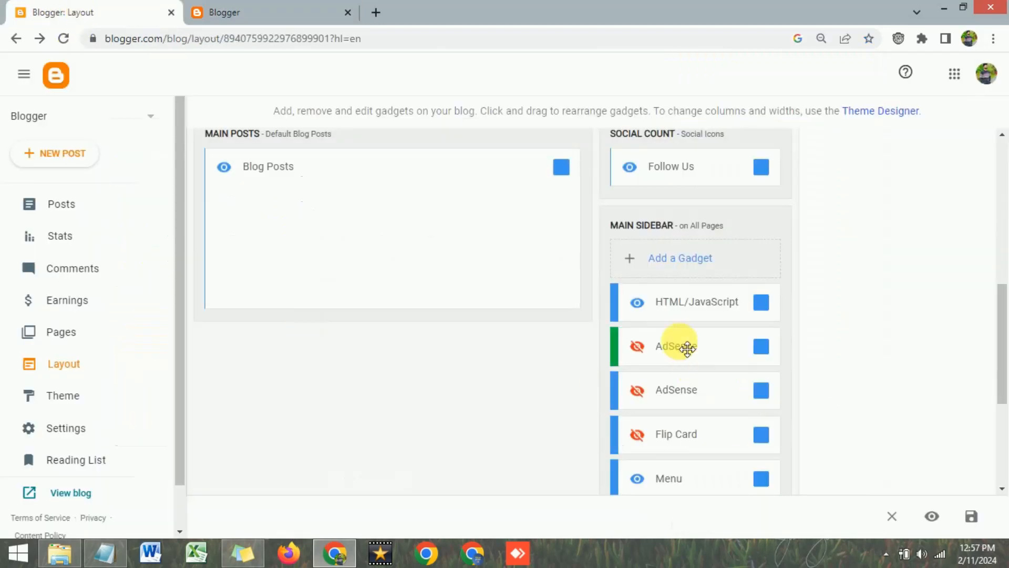
# Open the HTML/JavaScript card gadget and scroll through its code
pyautogui.scroll(-1, 712, 327)
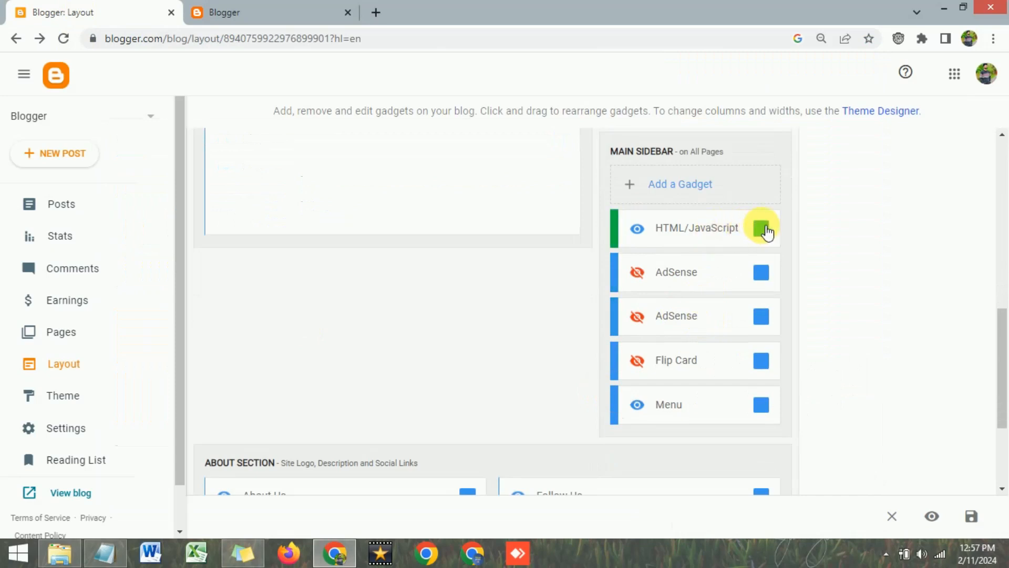
pyautogui.click(765, 231)
pyautogui.scroll(5, 489, 360)
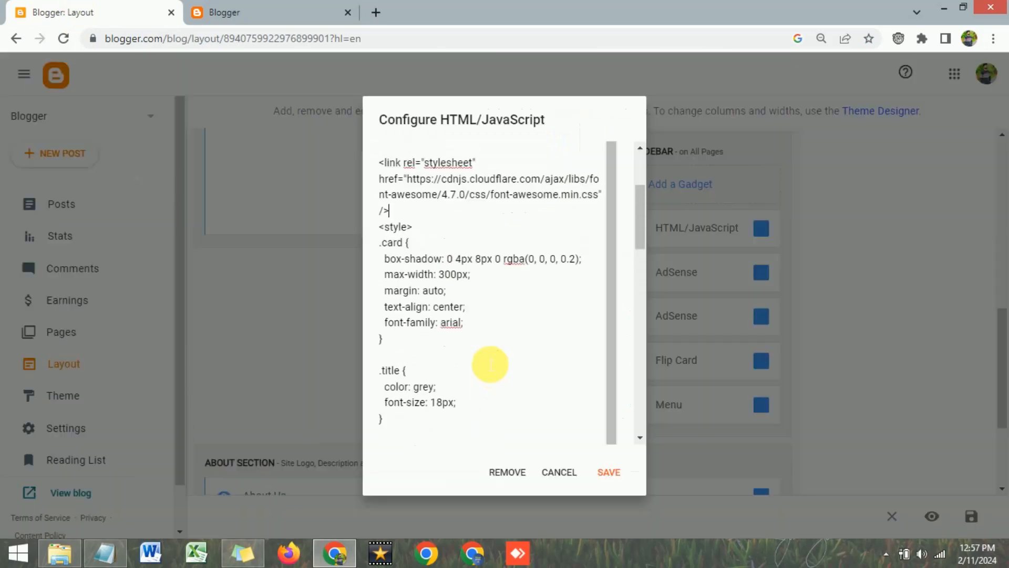
pyautogui.scroll(-3, 477, 349)
pyautogui.scroll(-2, 476, 350)
pyautogui.scroll(-6, 476, 341)
pyautogui.scroll(-6, 463, 355)
pyautogui.scroll(-5, 461, 355)
pyautogui.scroll(10, 458, 353)
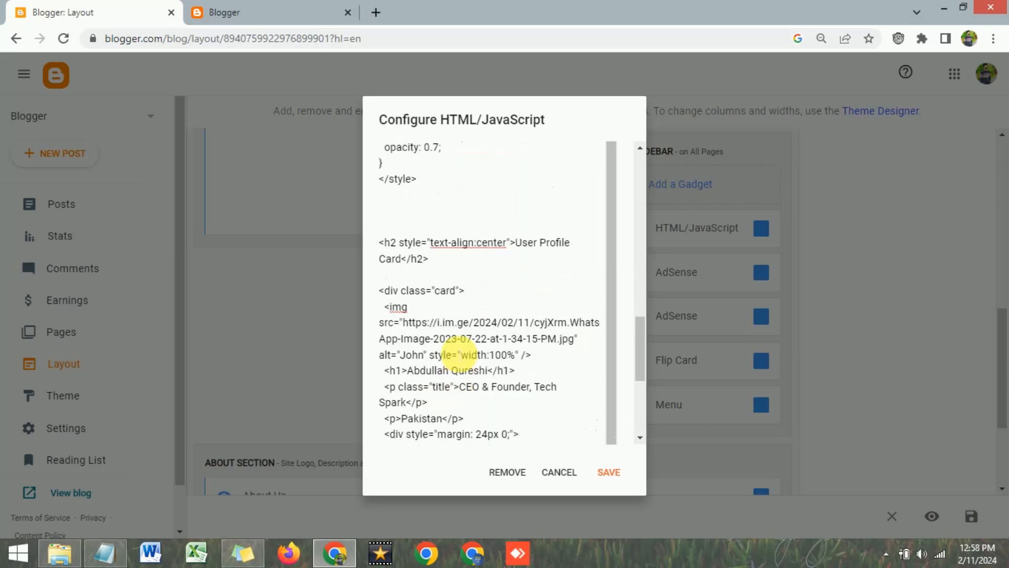
pyautogui.scroll(4, 457, 353)
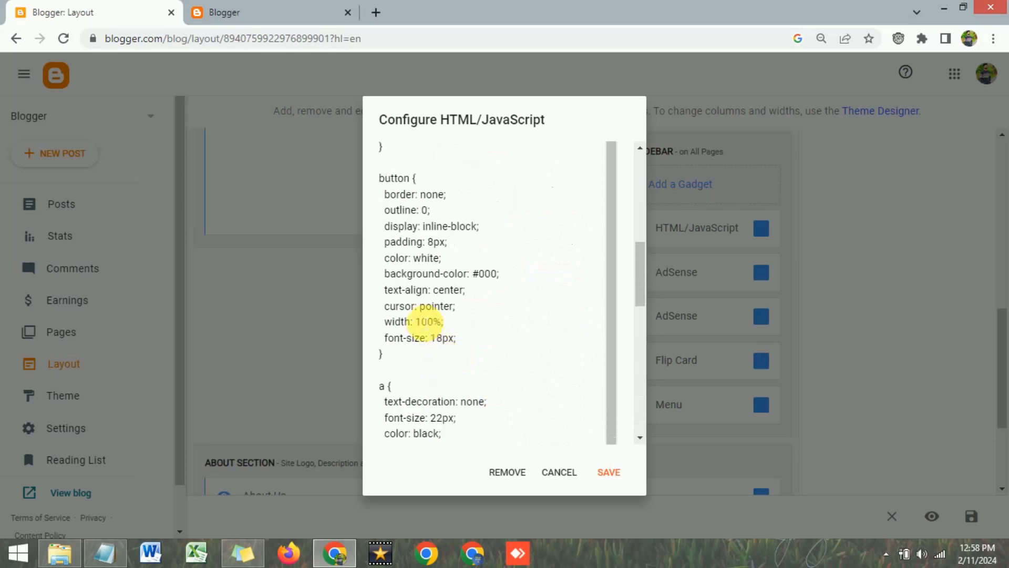
pyautogui.scroll(2, 429, 320)
pyautogui.scroll(6, 429, 320)
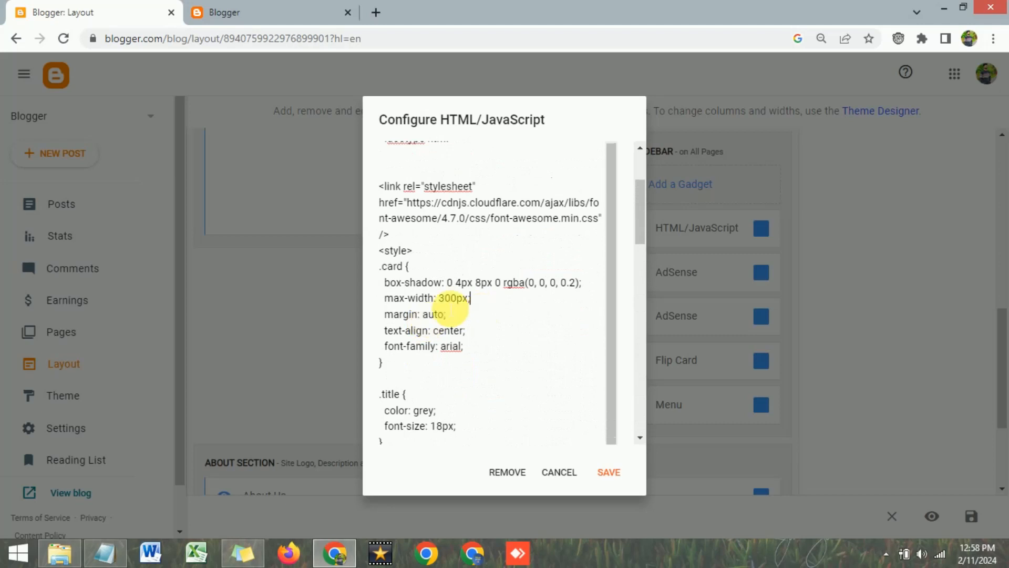
# Highlight the card's max-width 300px value, then view the live blog
pyautogui.moveTo(440, 299); pyautogui.dragTo(451, 299)
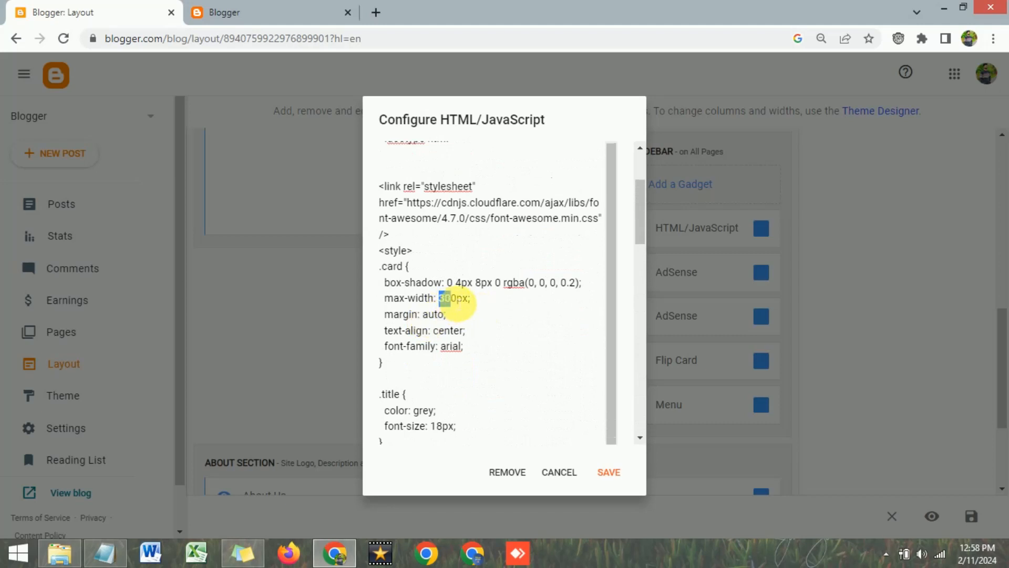
pyautogui.click(477, 332)
pyautogui.moveTo(440, 301); pyautogui.dragTo(458, 306)
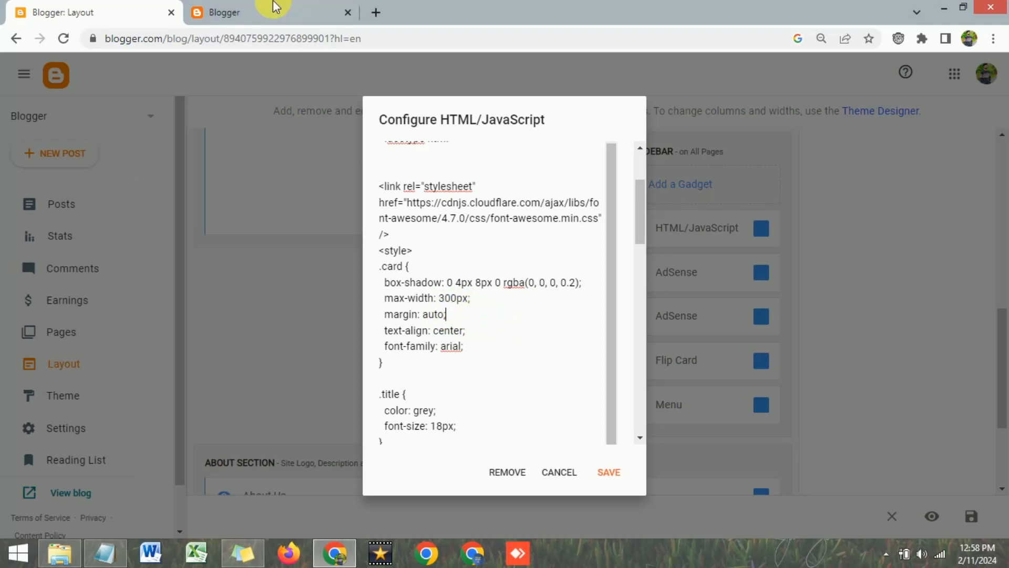
pyautogui.click(263, 10)
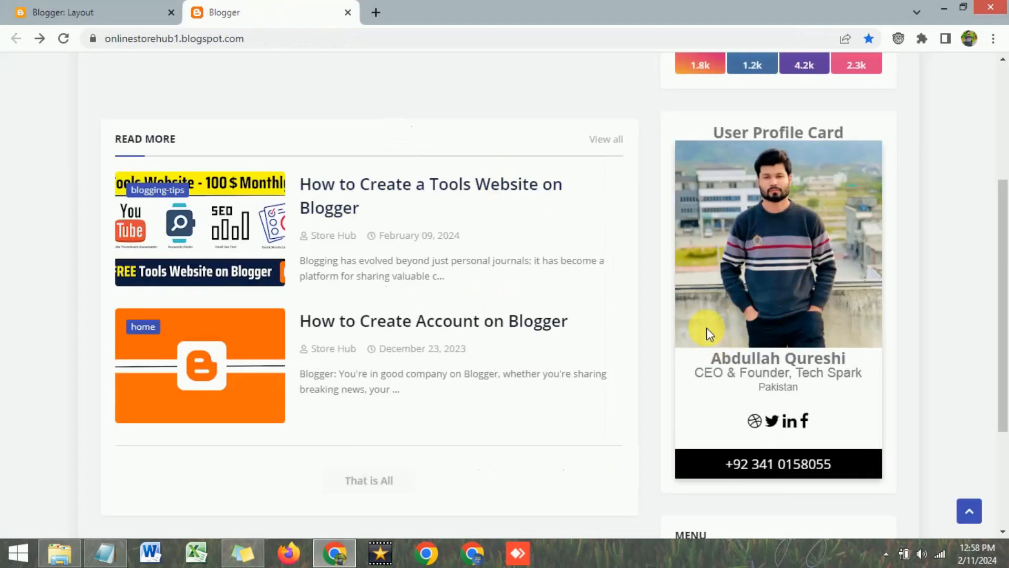
# Change the .card max-width to 150px and save the gadget
pyautogui.click(58, 11)
pyautogui.click(445, 314)
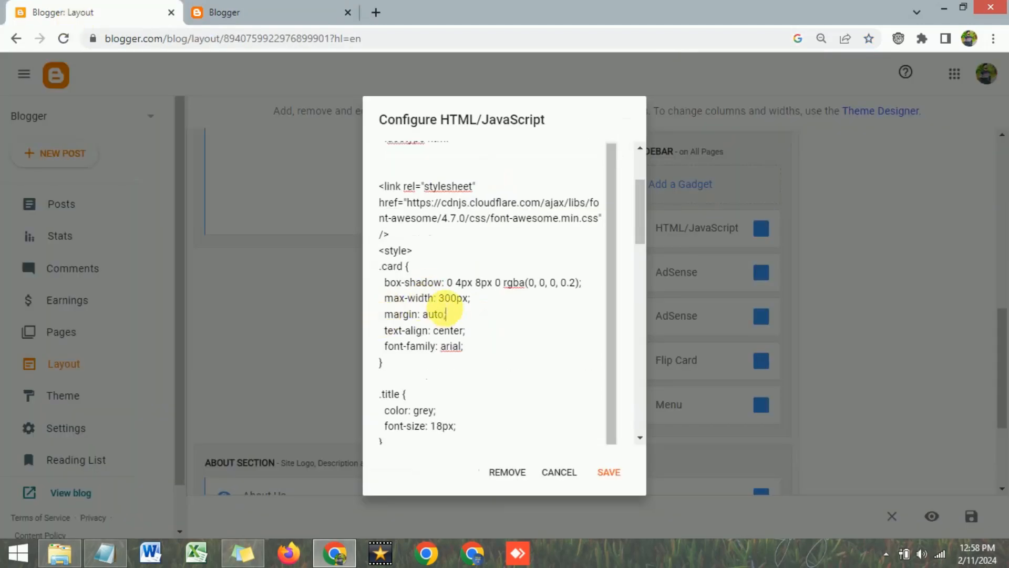
pyautogui.moveTo(439, 298); pyautogui.dragTo(451, 299)
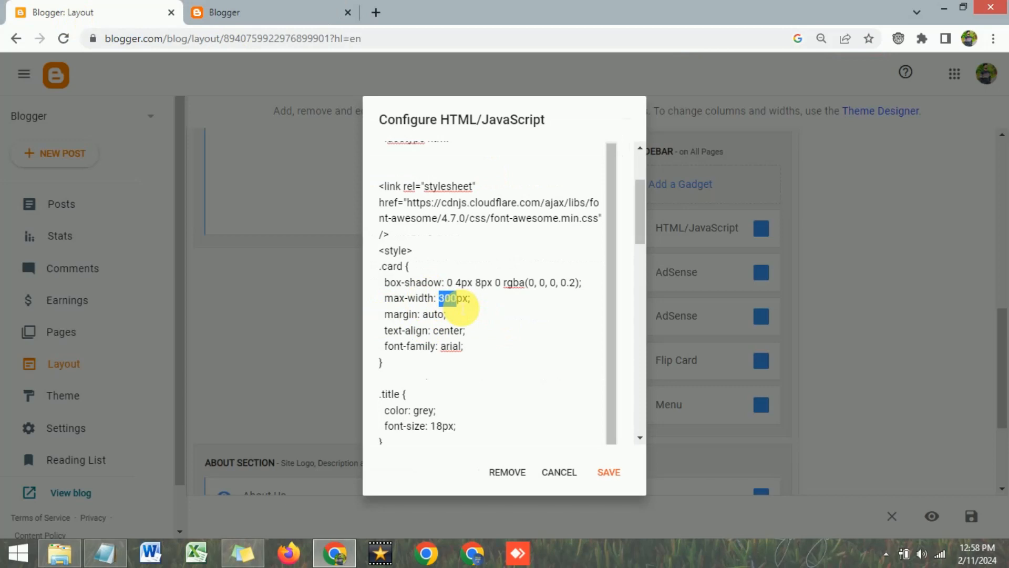
pyautogui.write('2')
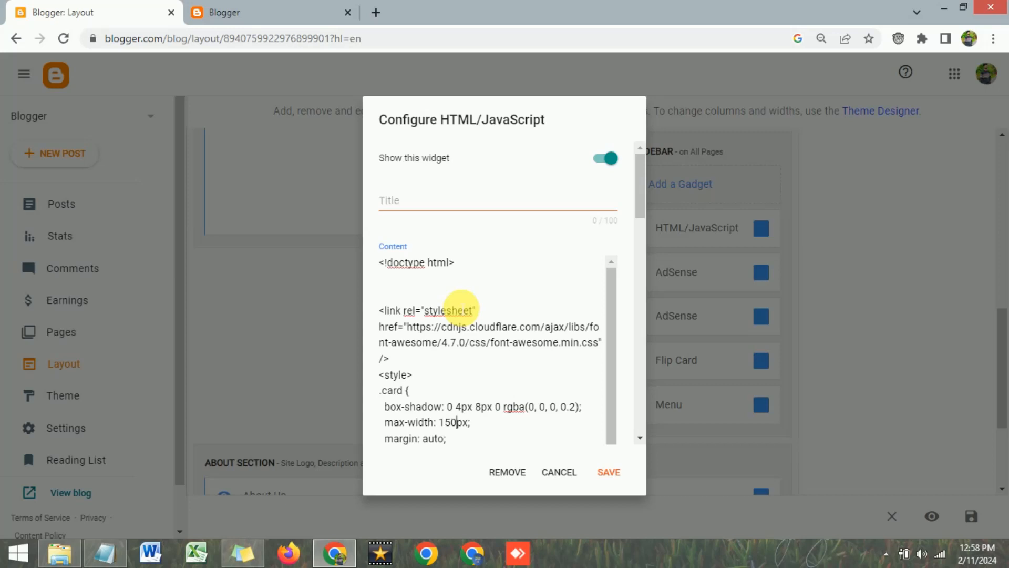
pyautogui.click(608, 472)
# Reload the live blog and scroll to the narrower profile card
pyautogui.click(279, 11)
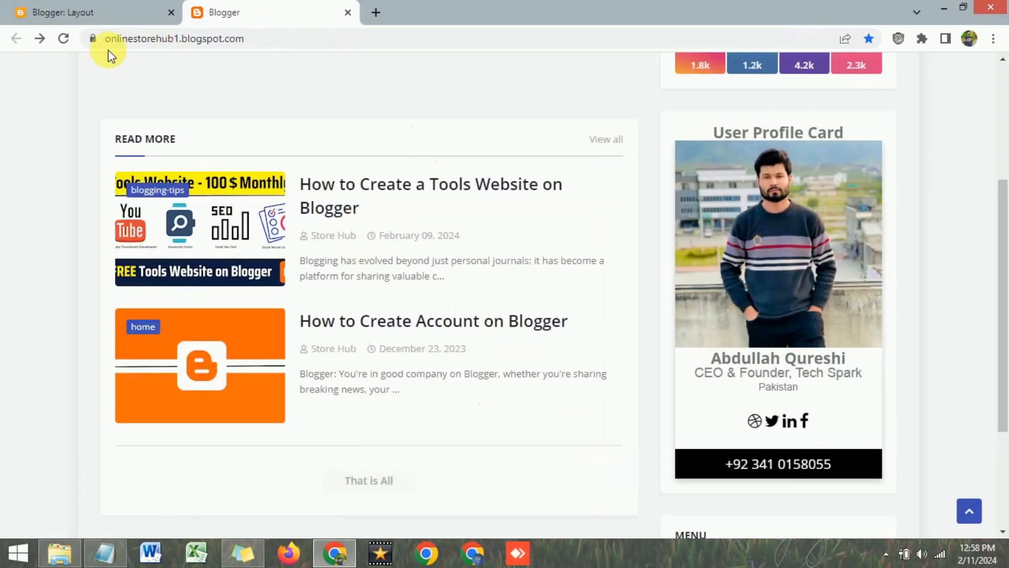
pyautogui.click(63, 41)
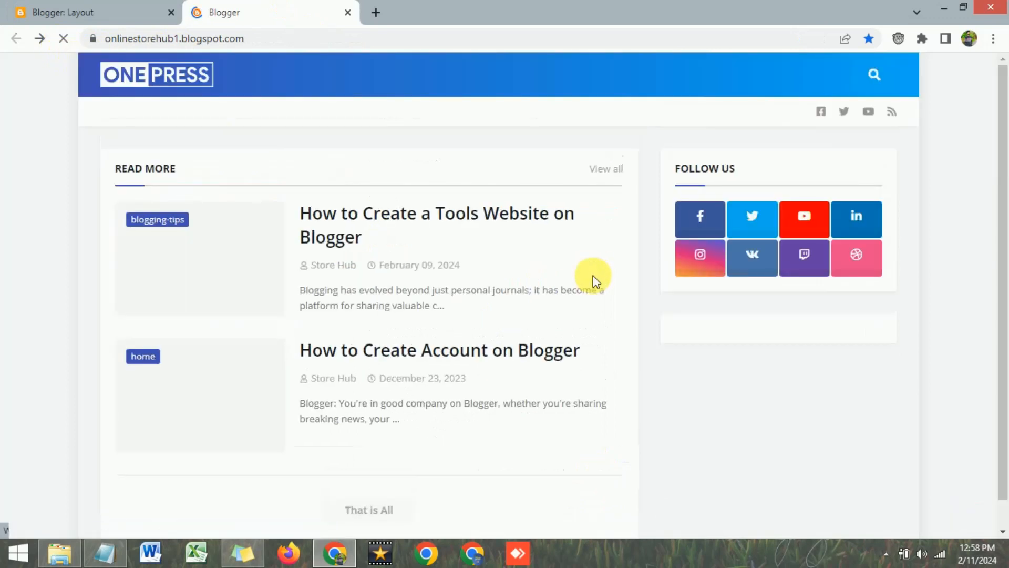
pyautogui.scroll(-3, 809, 389)
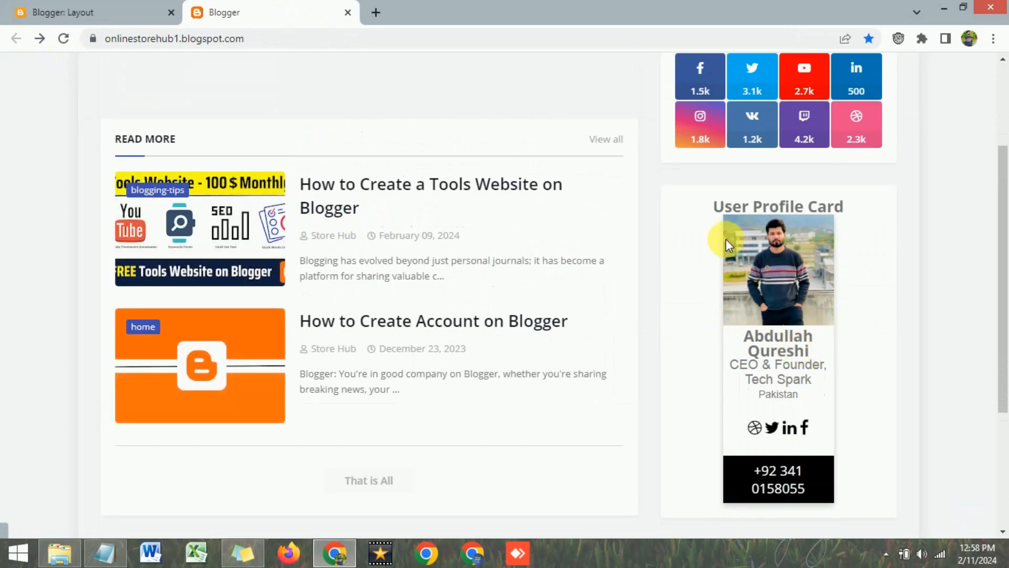
# Restore the card's max-width to 300px, save the gadget, and reload the live blog
pyautogui.click(47, 12)
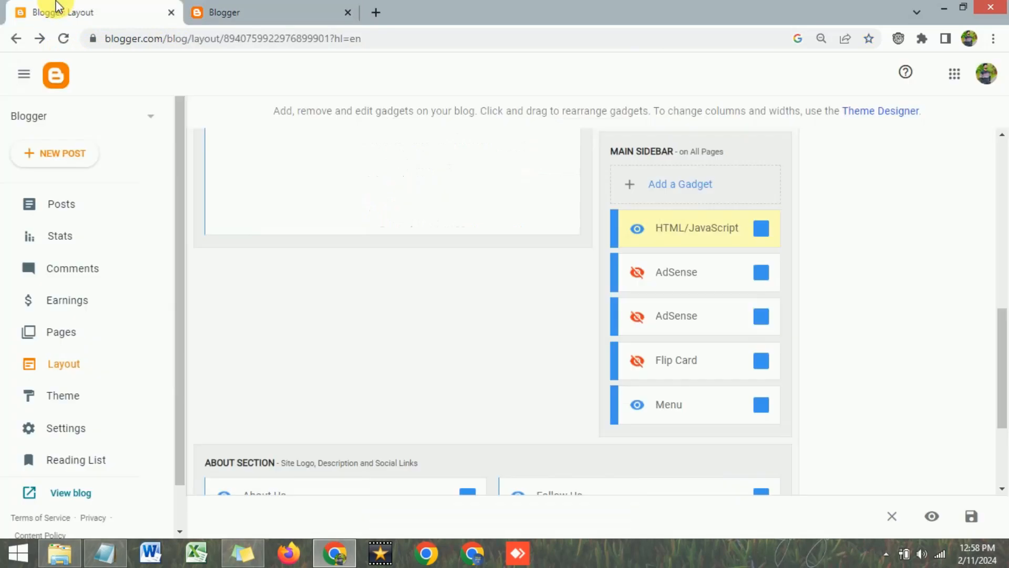
pyautogui.click(761, 227)
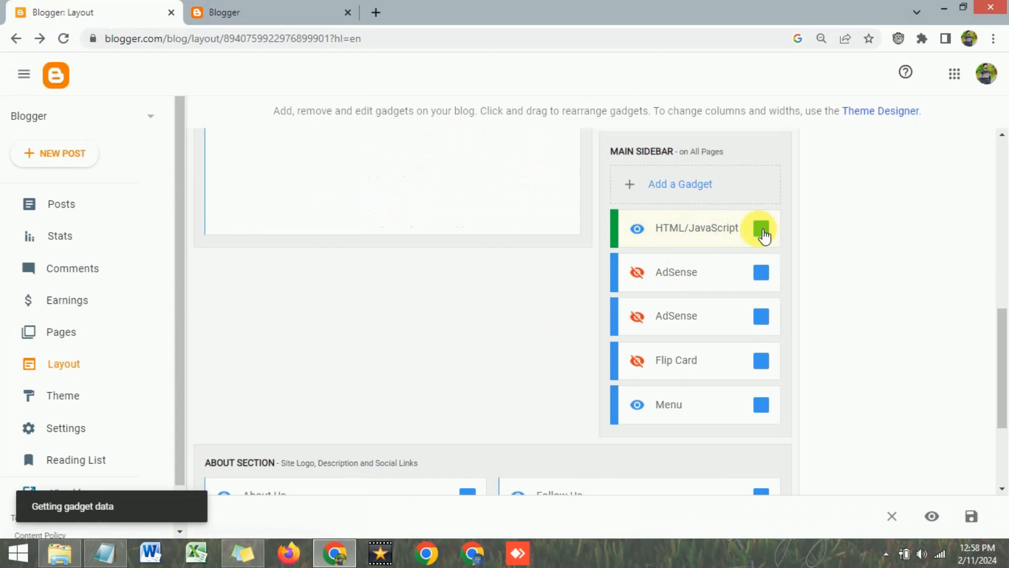
pyautogui.scroll(-1, 432, 405)
pyautogui.click(447, 357)
pyautogui.moveTo(447, 356); pyautogui.dragTo(439, 351)
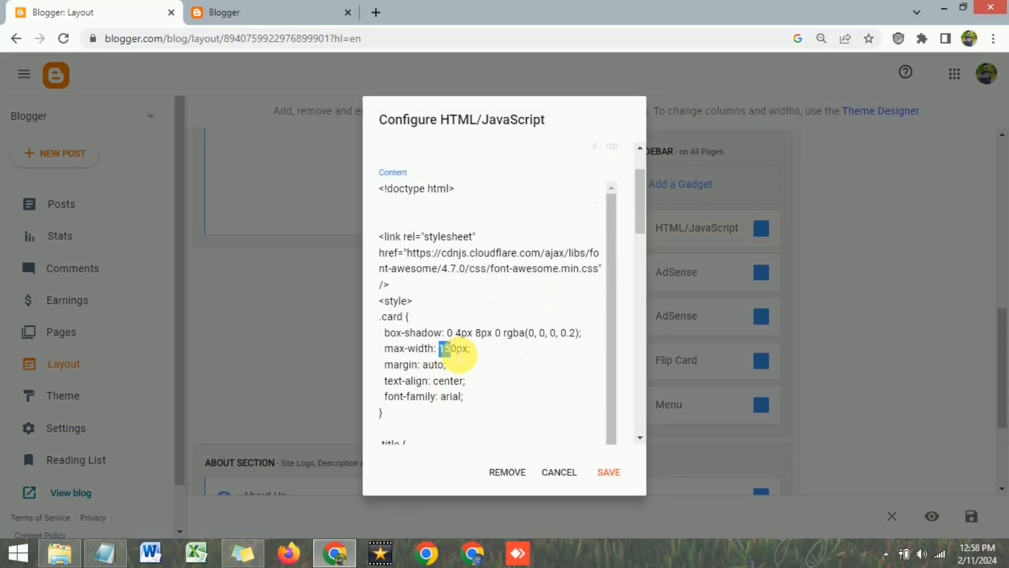
pyautogui.write('30')
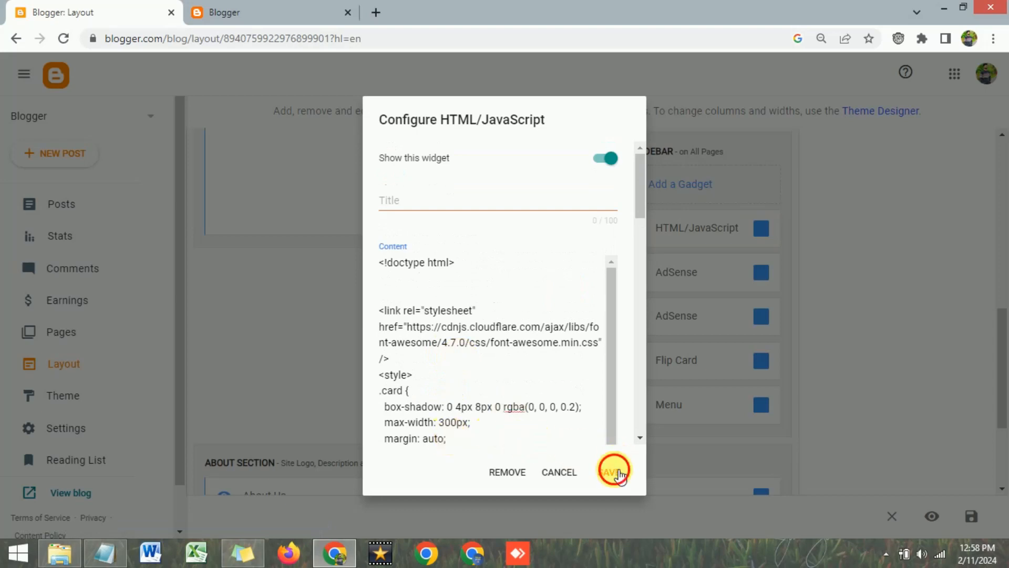
pyautogui.click(609, 472)
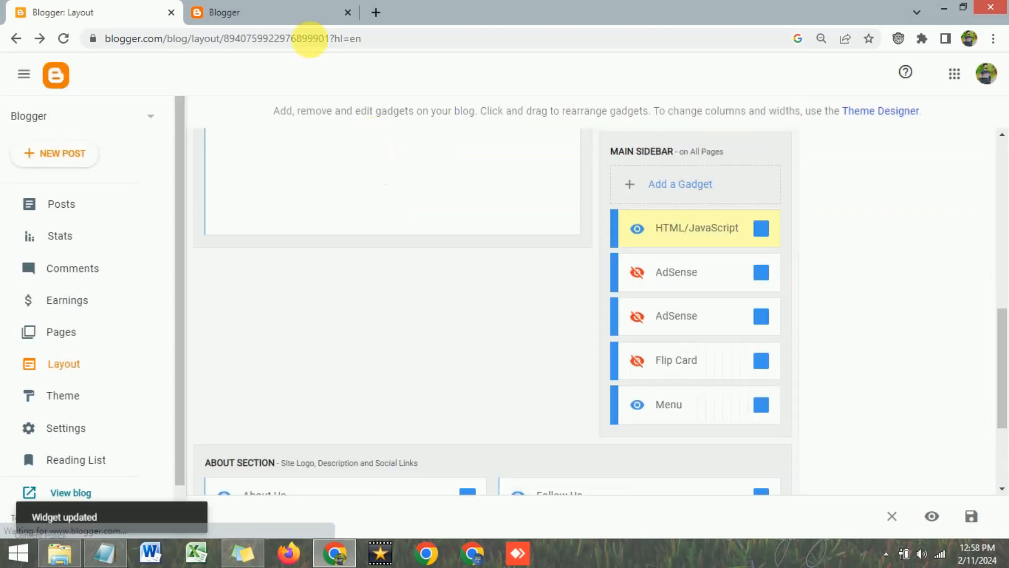
pyautogui.click(284, 13)
pyautogui.click(61, 40)
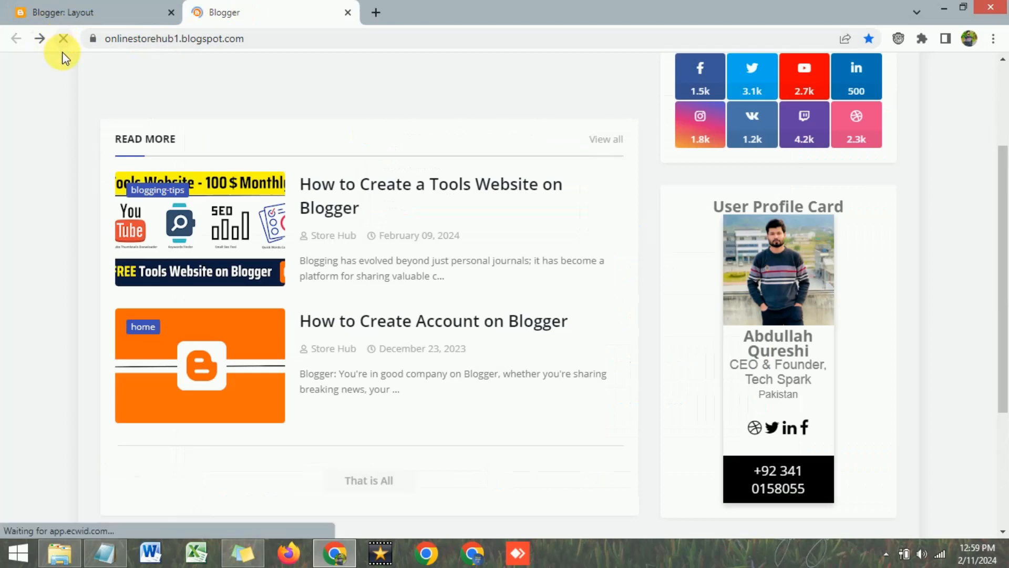
pyautogui.scroll(-3, 796, 362)
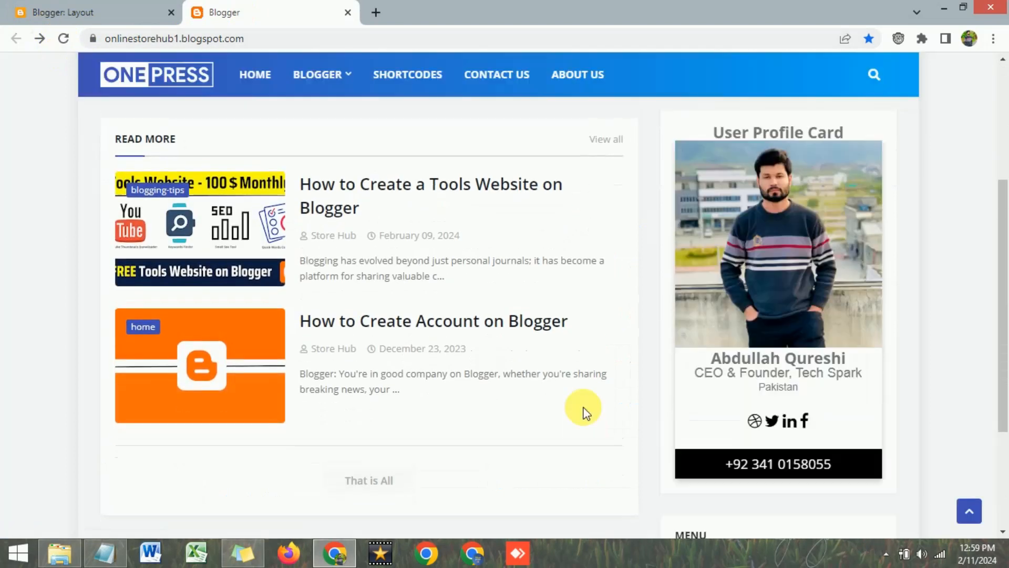
pyautogui.scroll(-1, 581, 405)
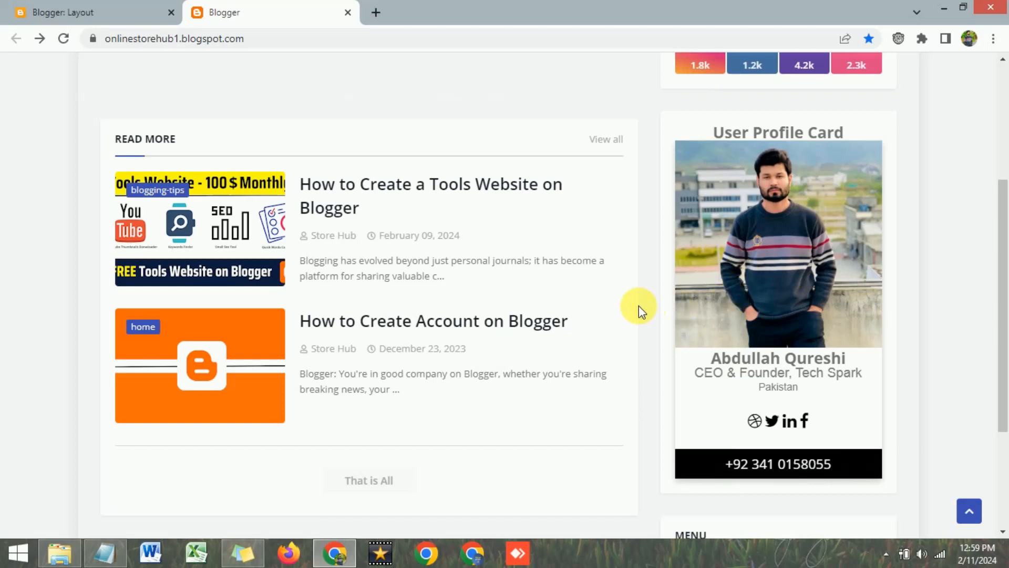
pyautogui.click(66, 556)
pyautogui.click(73, 561)
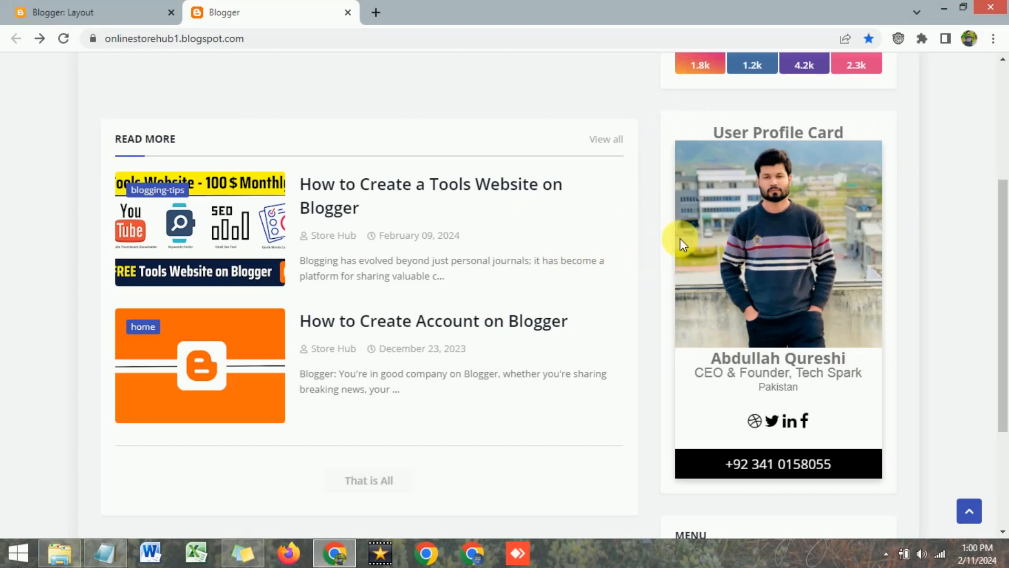
pyautogui.scroll(2, 708, 254)
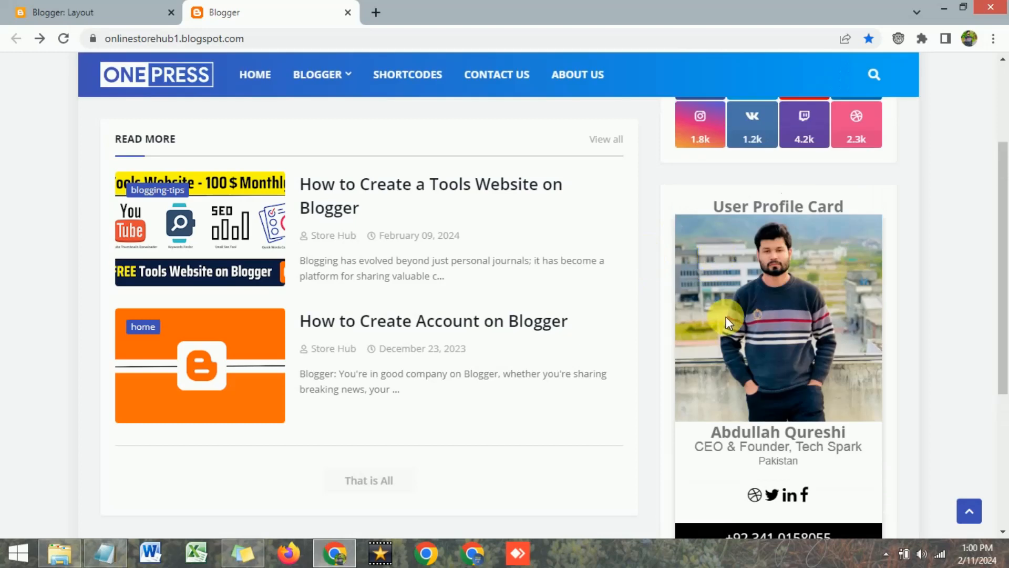
pyautogui.scroll(-2, 699, 310)
pyautogui.scroll(2, 654, 290)
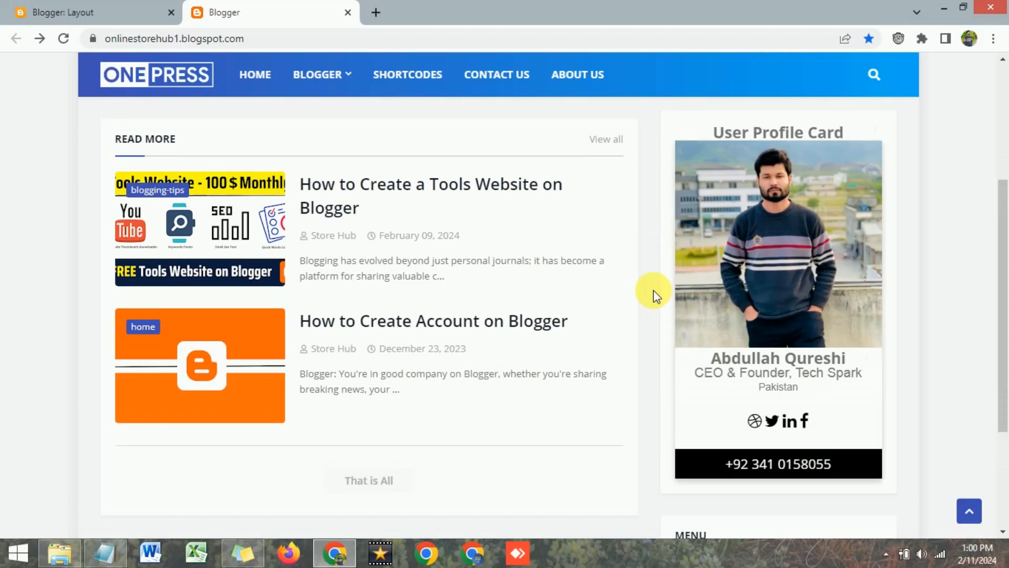
pyautogui.scroll(3, 646, 302)
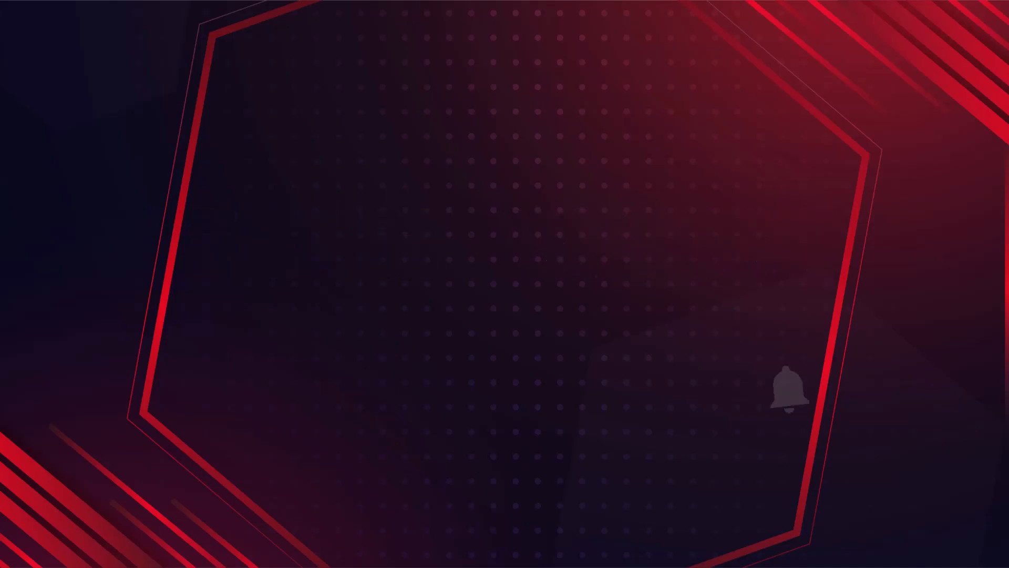